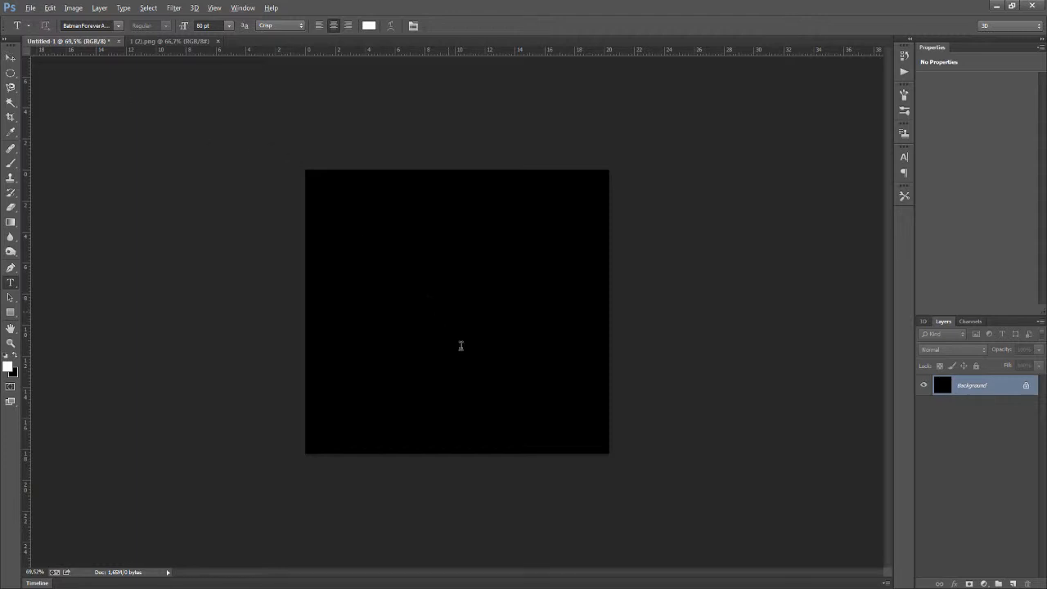
Add the text "tekst" to the black canvas and move it near the centre
left_click(460, 346)
key("ctrl+v")
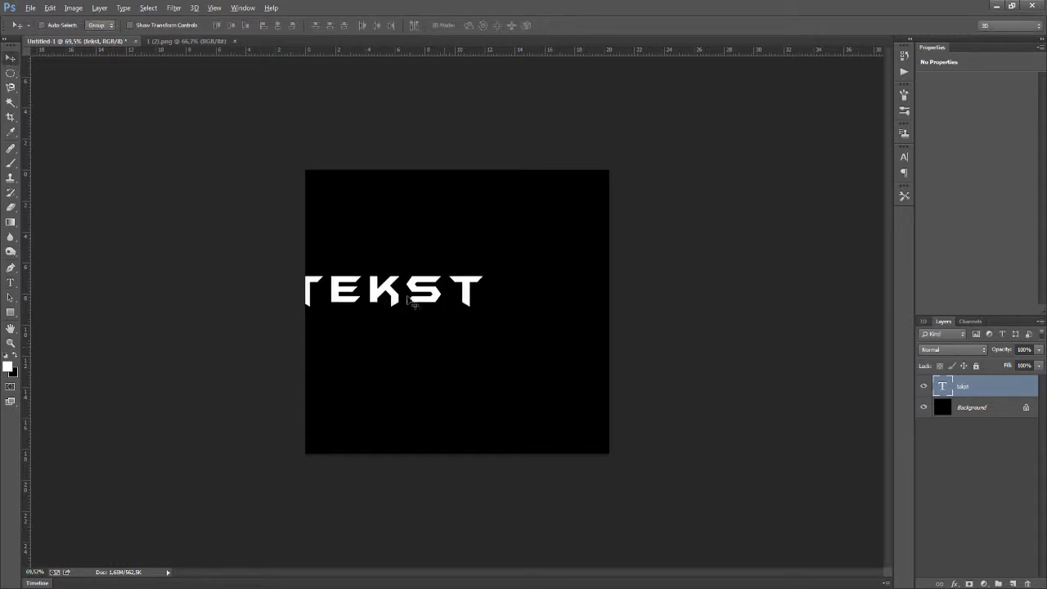
left_click_drag(413, 300, 469, 304)
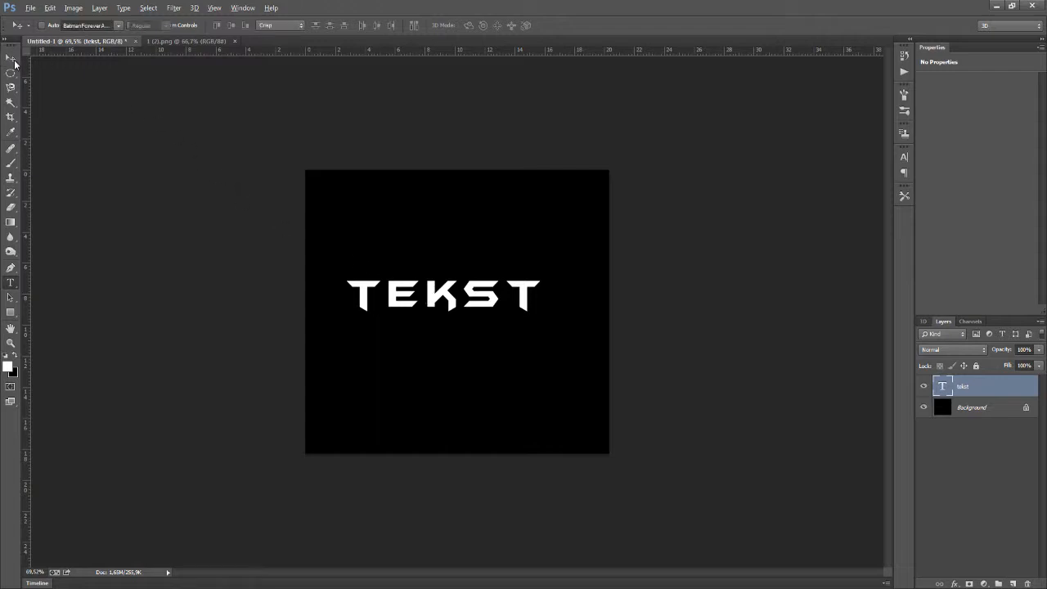
key("v")
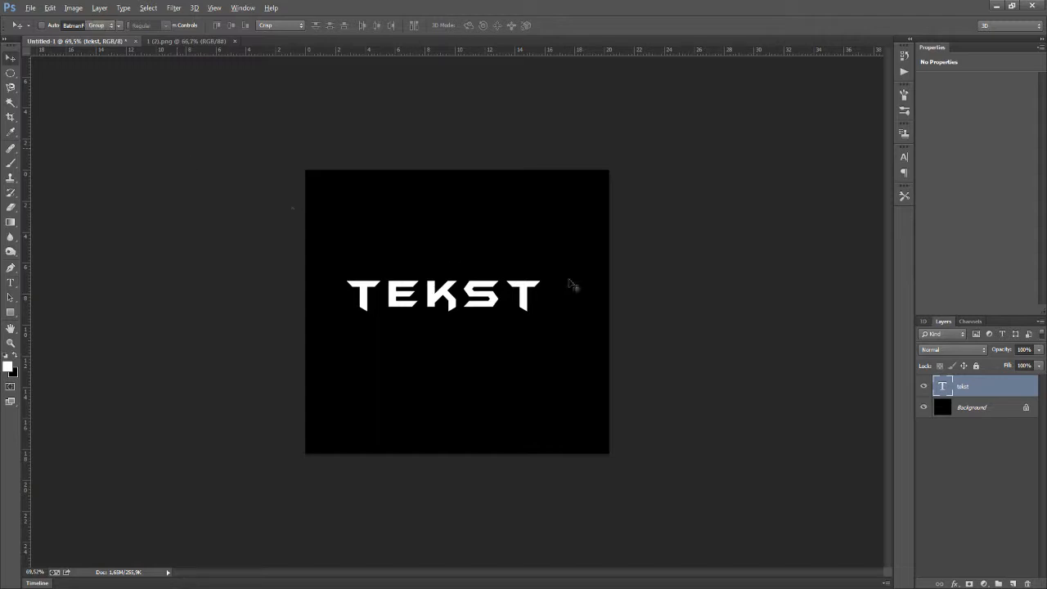
Duplicate the tekst layer and hide the original text layer
key("ctrl+j")
left_click(923, 409)
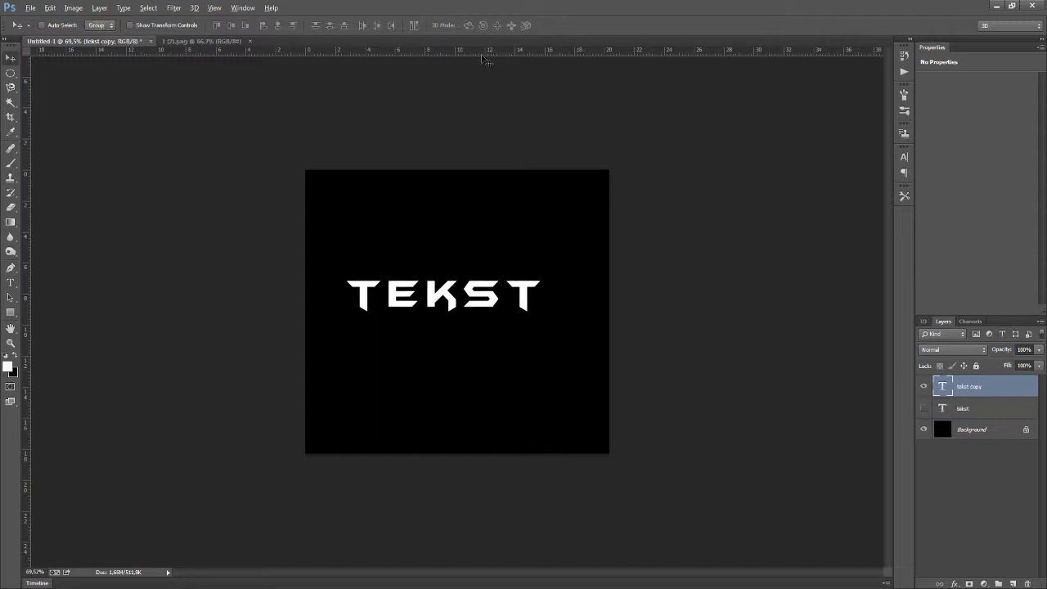
Rasterize the duplicated text layer and create a new 3D extrusion from it
right_click(980, 387)
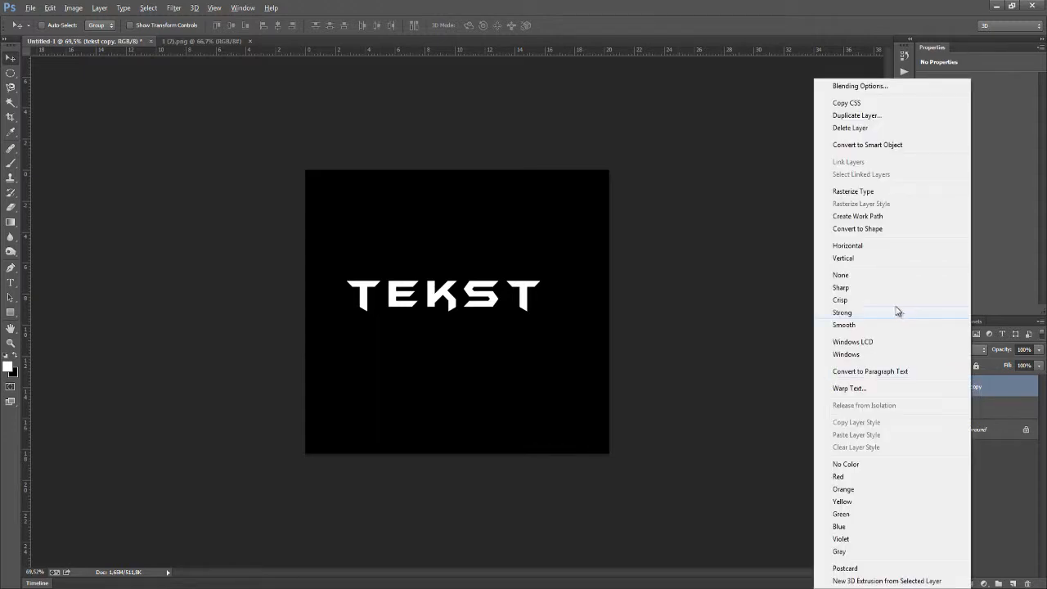
left_click(853, 191)
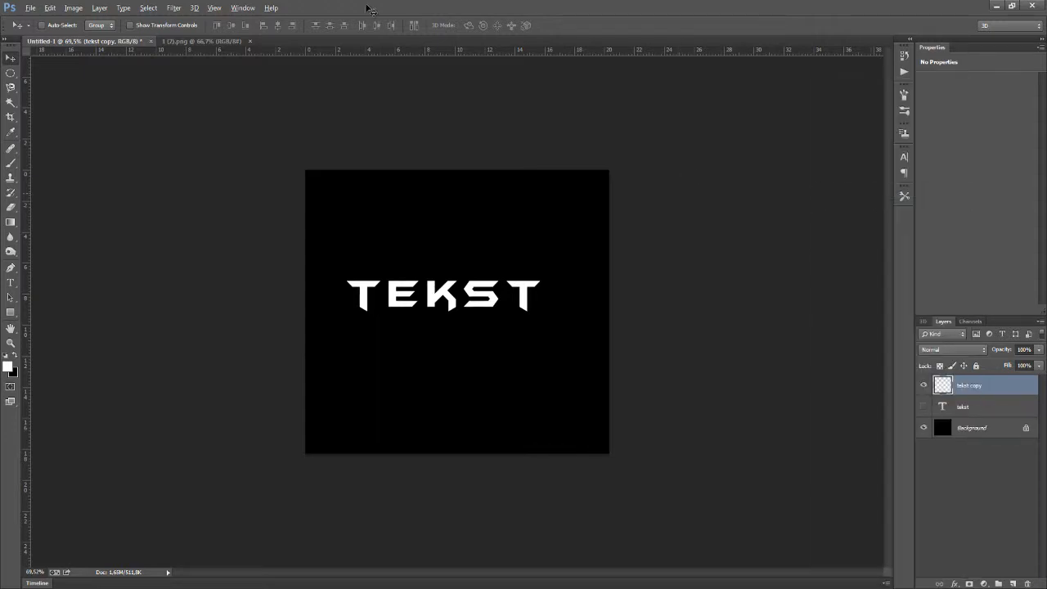
left_click(195, 8)
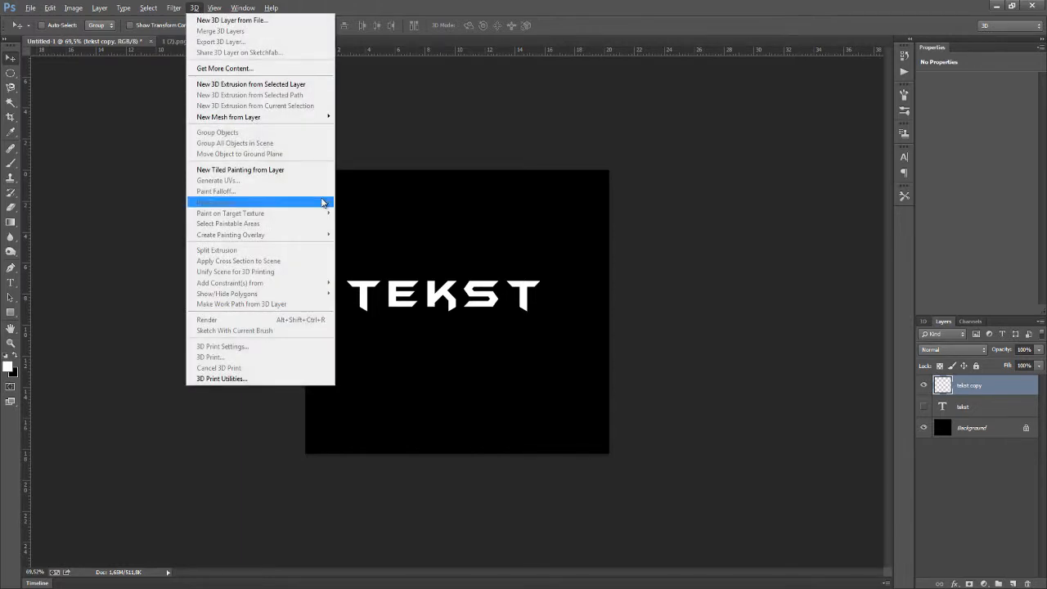
left_click(199, 6)
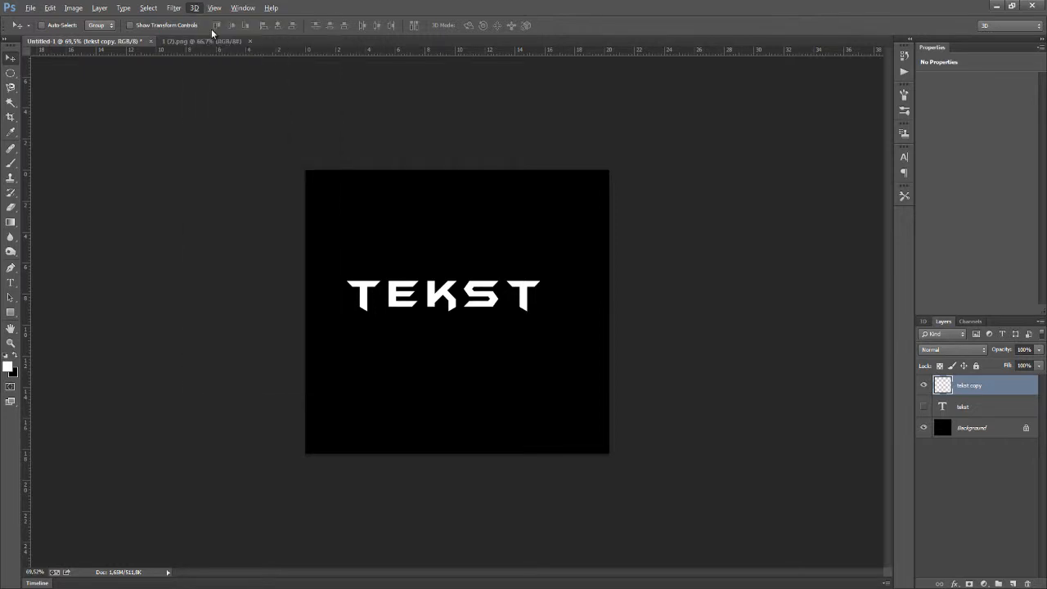
left_click(213, 8)
mouse_move(196, 10)
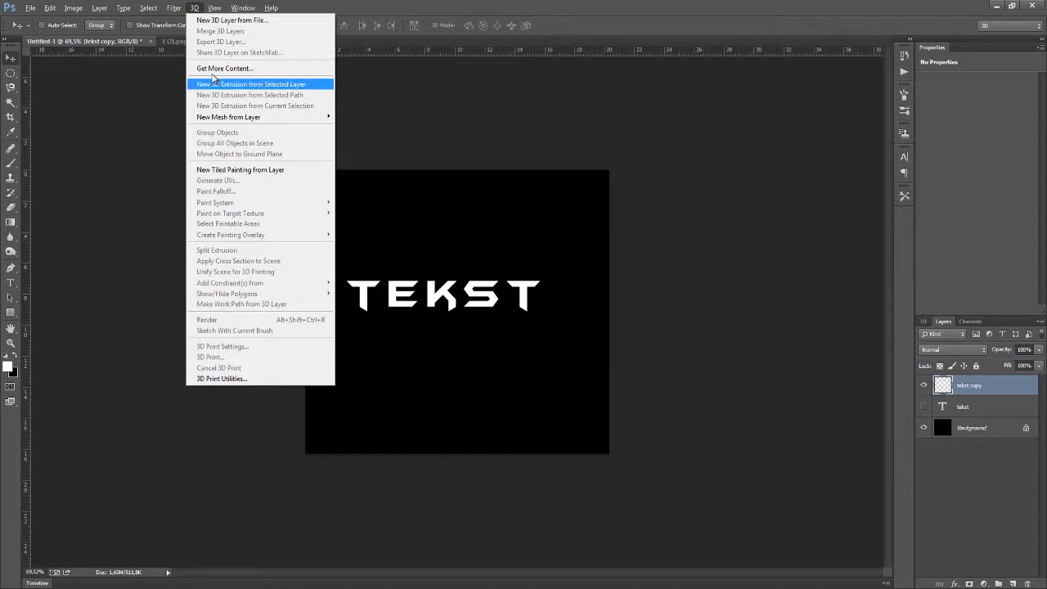
left_click(213, 83)
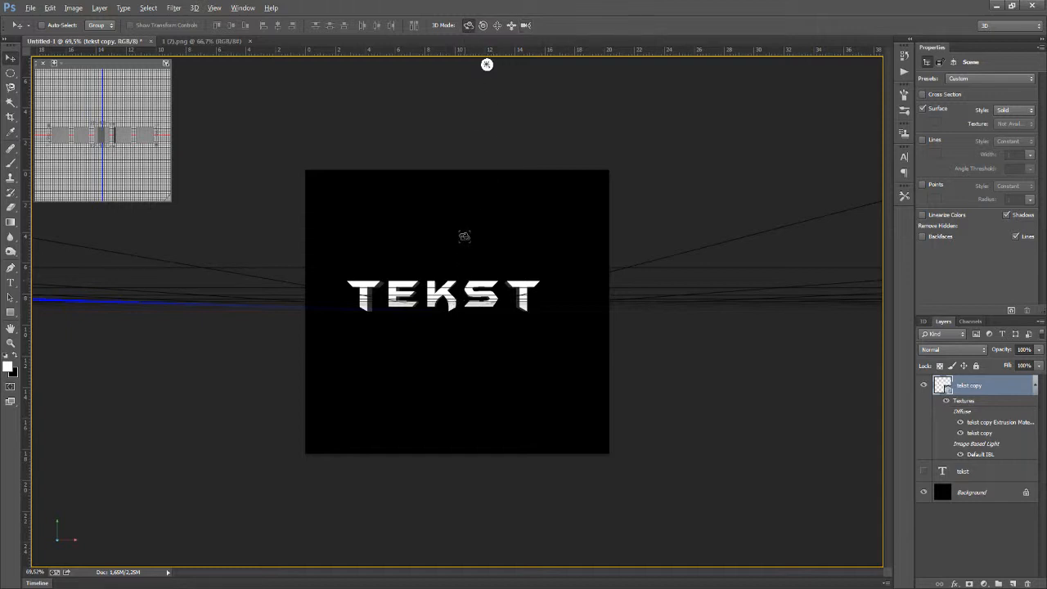
Rotate the extruded TEKST mesh slightly so that its baseline slopes down toward the last letter
scroll(464, 236, "down", 1)
scroll(465, 236, "up", 2)
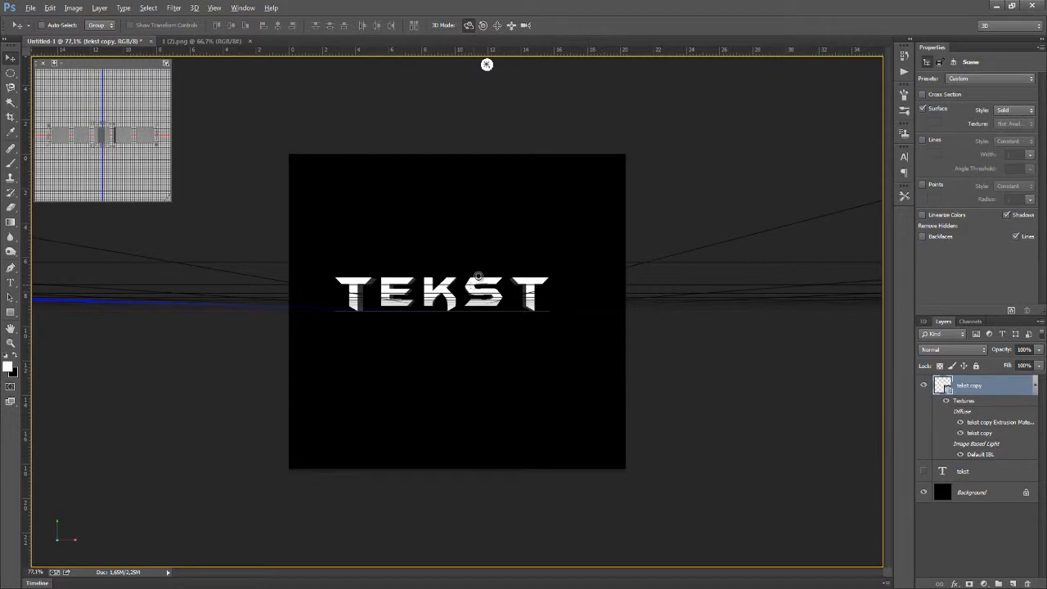
key("alt")
left_click(449, 290)
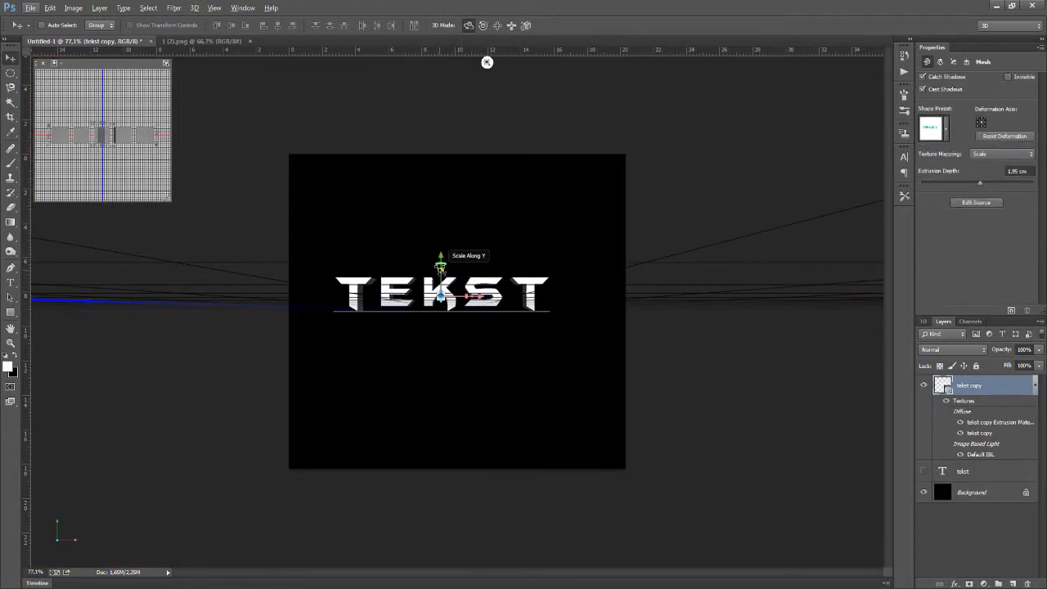
mouse_move(441, 269)
left_mouse_down()
mouse_move(439, 248)
mouse_move(450, 270)
mouse_move(468, 265)
mouse_move(433, 250)
mouse_move(446, 246)
mouse_move(462, 267)
mouse_move(443, 260)
mouse_move(447, 204)
mouse_move(453, 255)
left_mouse_up()
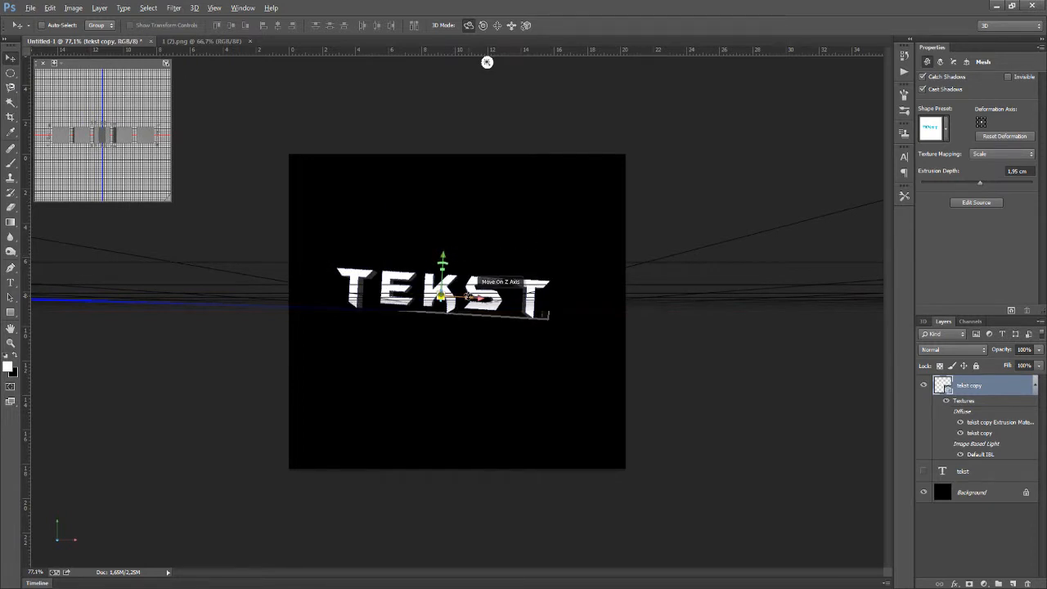
Stretch the 3D text along its X axis to make the word wider
scroll(490, 232, "up", 4)
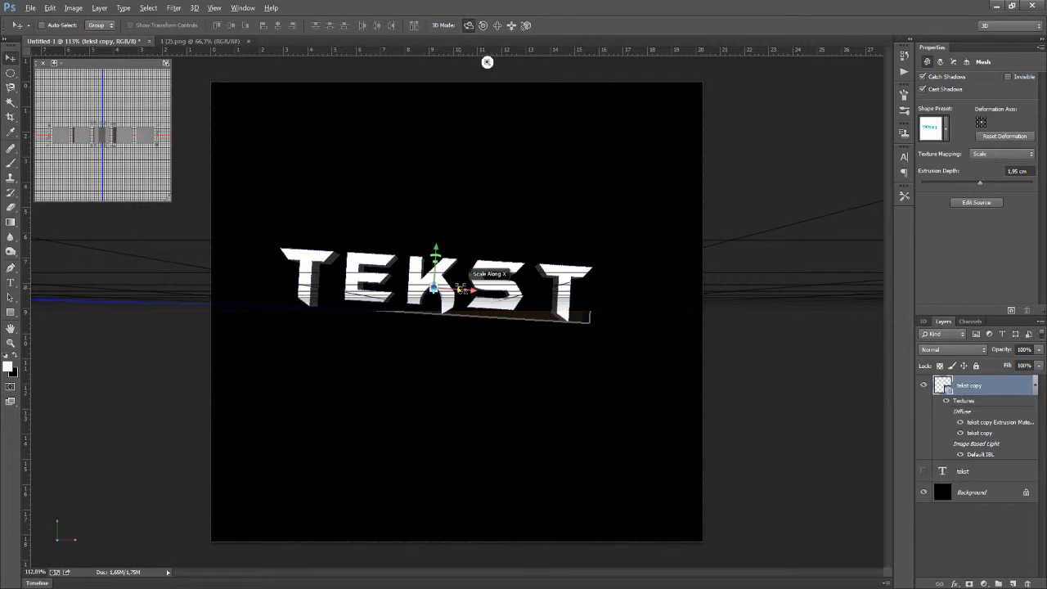
left_click_drag(513, 289, 492, 287)
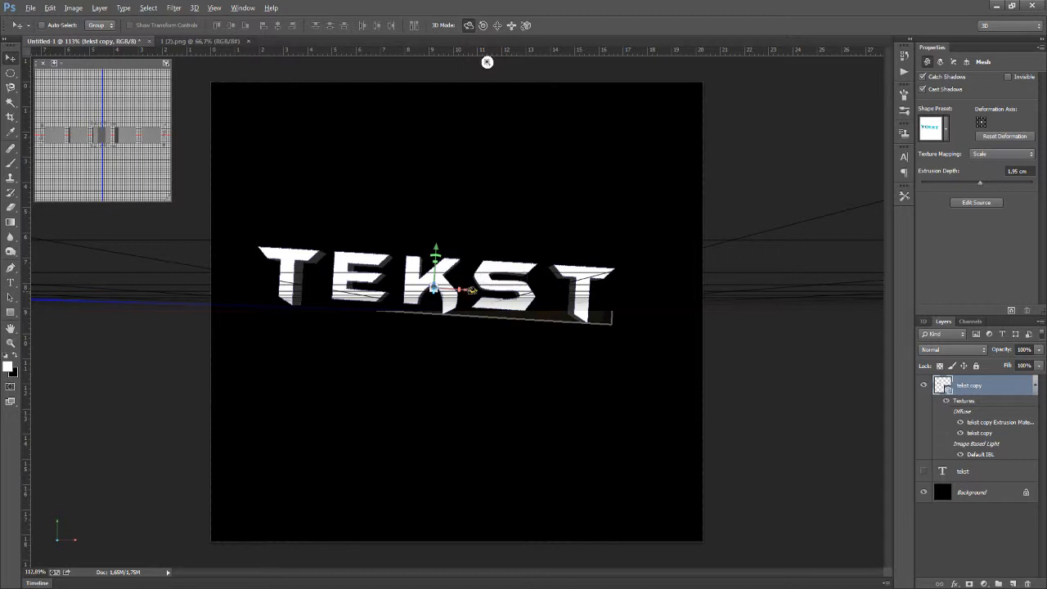
mouse_move(472, 291)
left_mouse_down()
mouse_move(514, 292)
mouse_move(483, 289)
mouse_move(471, 305)
mouse_move(506, 294)
mouse_move(456, 293)
mouse_move(471, 297)
left_mouse_up()
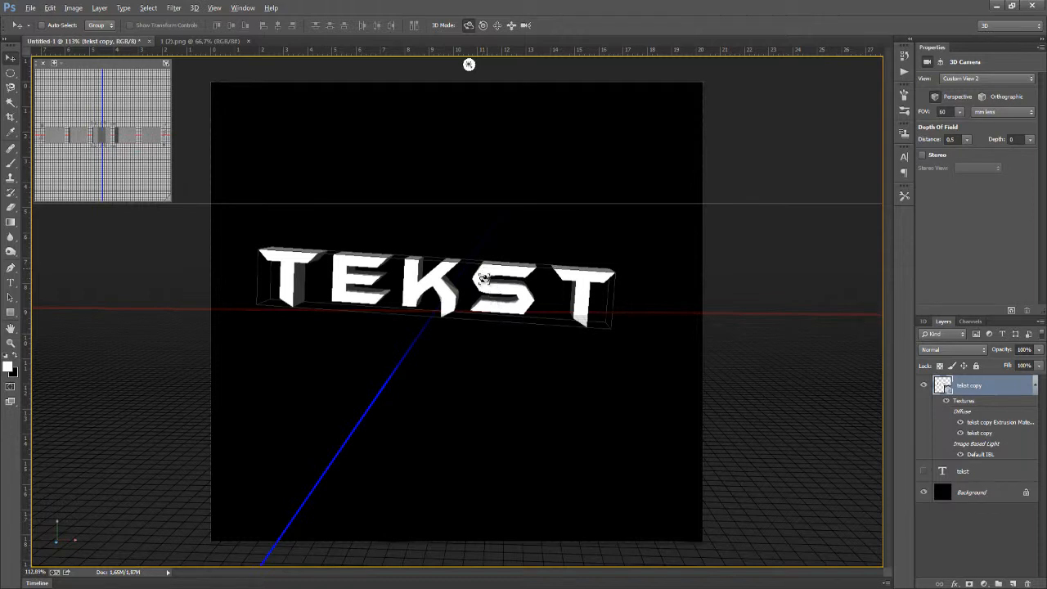
Select the whole TEKST mesh and move it backward along its Z axis
left_click(484, 279)
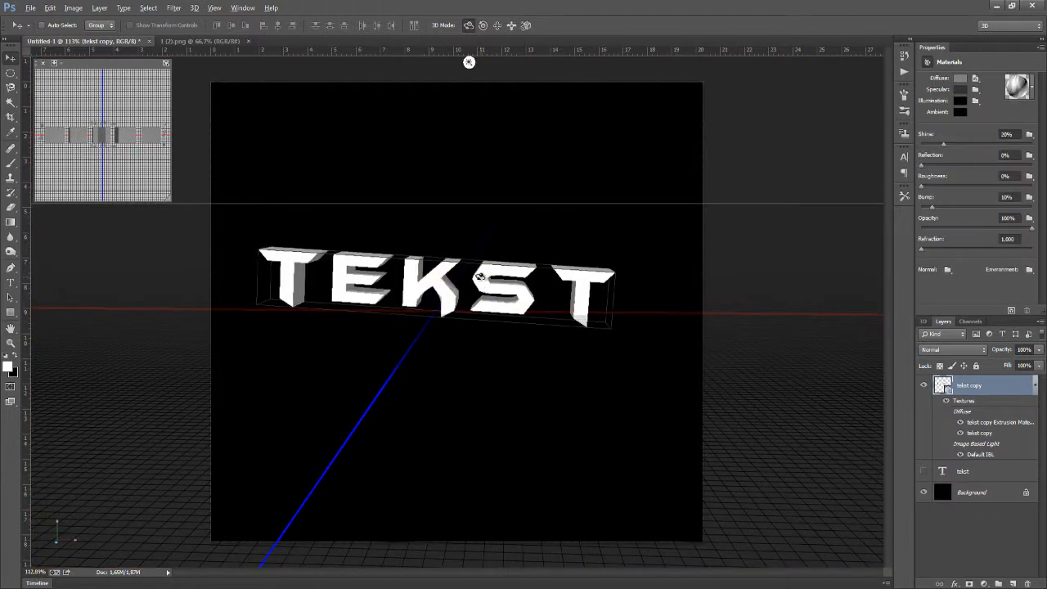
left_click(481, 276)
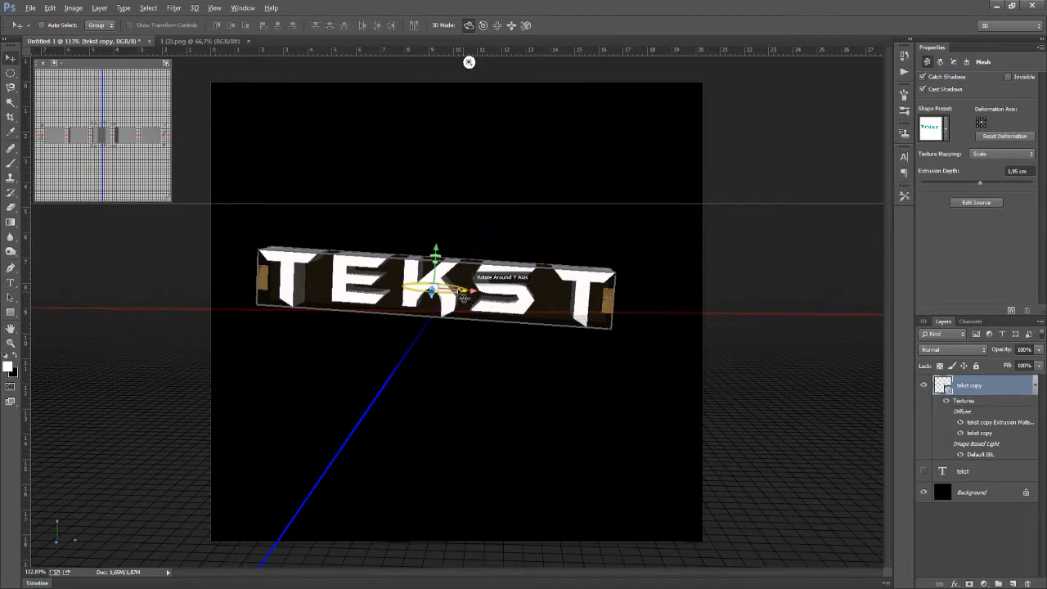
left_click(459, 282)
left_click(477, 284)
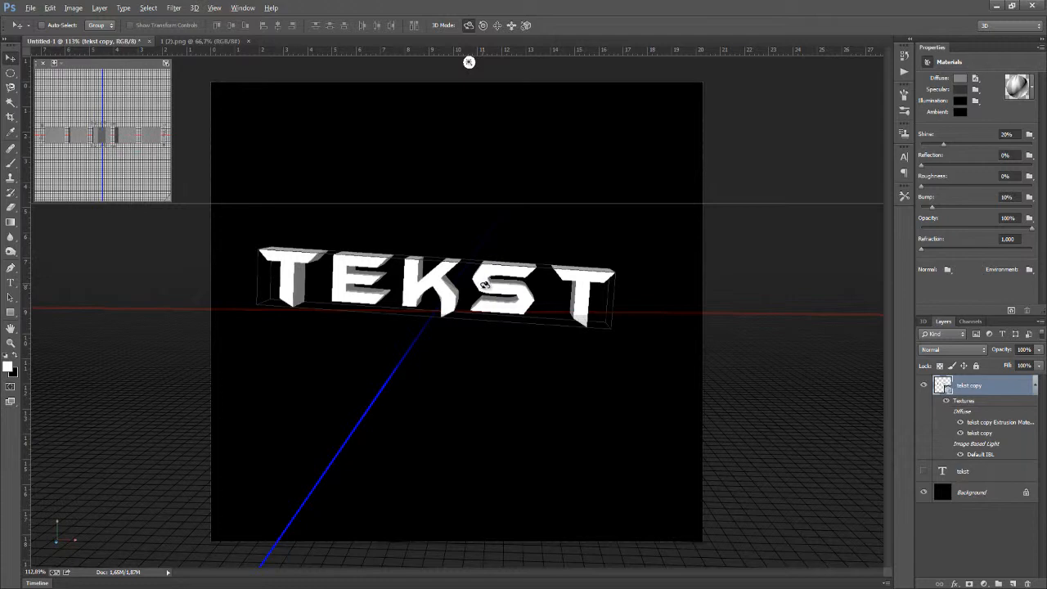
left_click(437, 288)
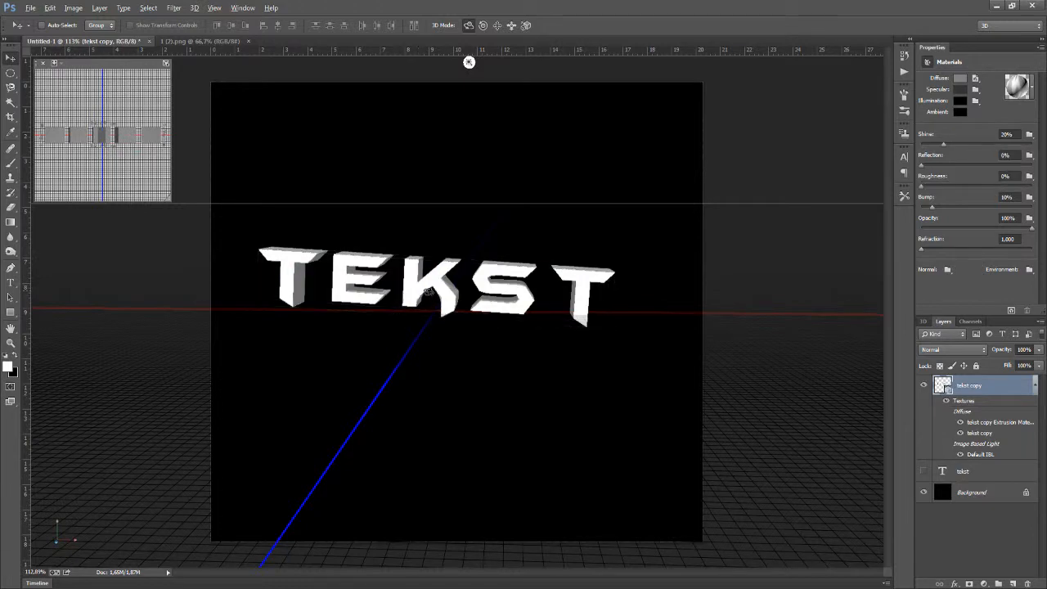
left_click(429, 282)
left_click(431, 283)
left_click(433, 286)
left_click(432, 287)
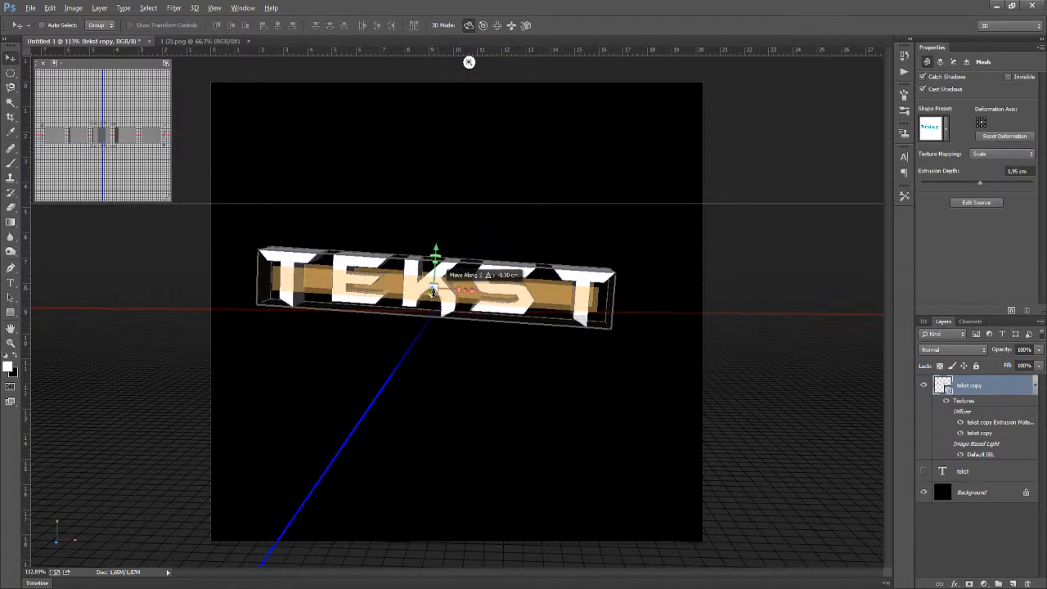
left_click_drag(432, 288, 453, 274)
Change the 3D camera's field of view to 53 and redirect the infinite light toward the upper left
left_click(666, 241)
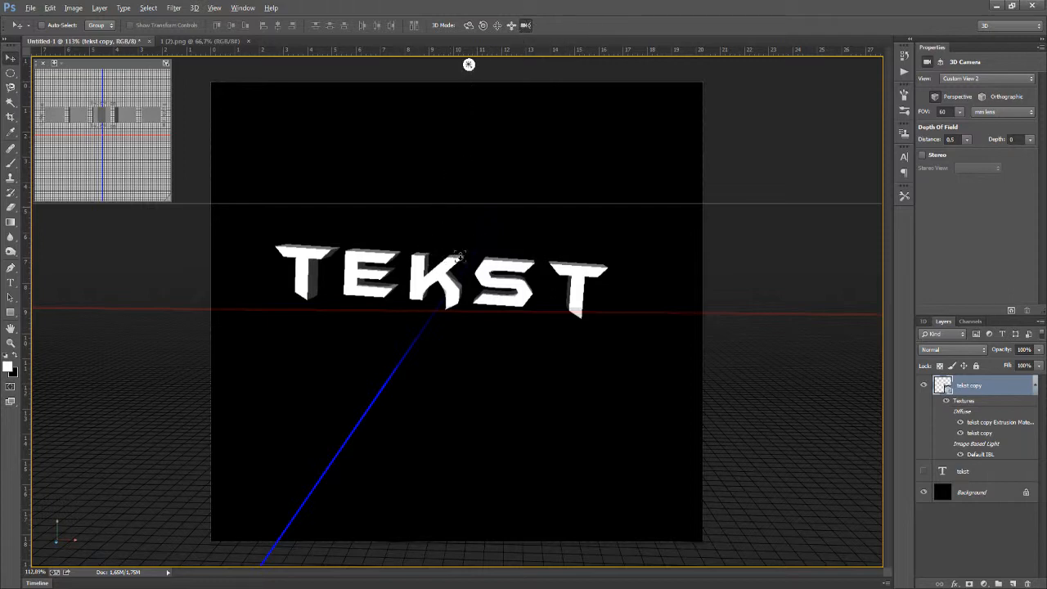
left_click_drag(460, 257, 390, 355)
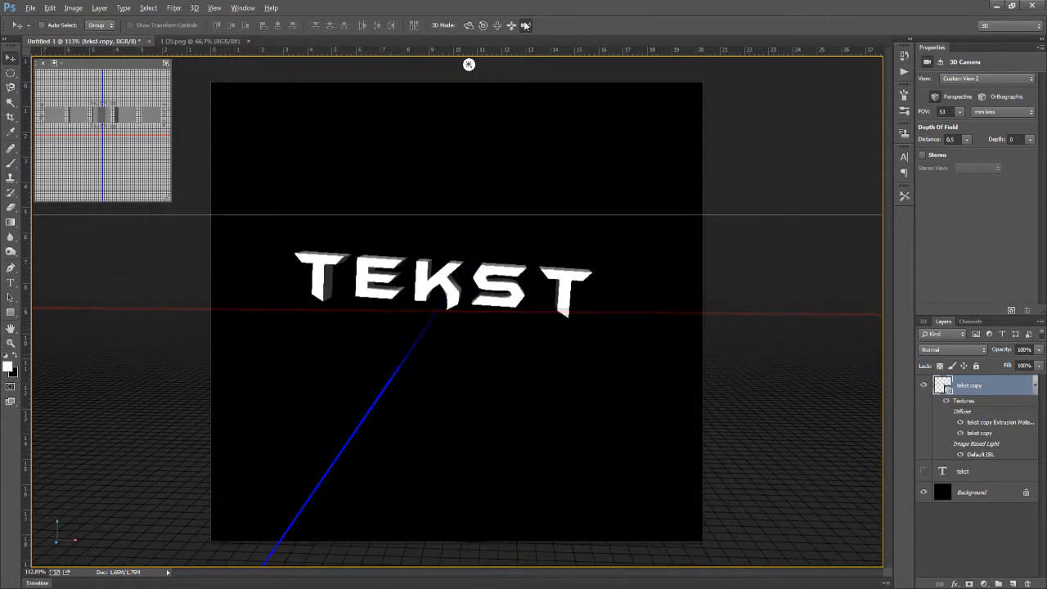
left_click(469, 65)
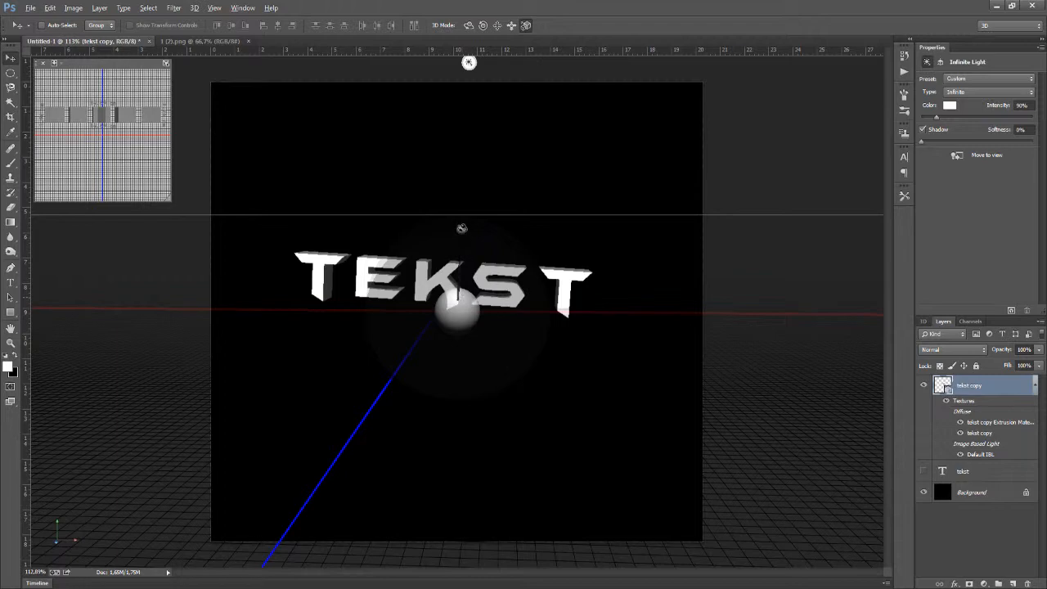
mouse_move(445, 310)
left_mouse_down()
mouse_move(326, 269)
mouse_move(339, 335)
mouse_move(447, 437)
mouse_move(436, 222)
mouse_move(445, 197)
mouse_move(449, 275)
mouse_move(416, 276)
left_mouse_up()
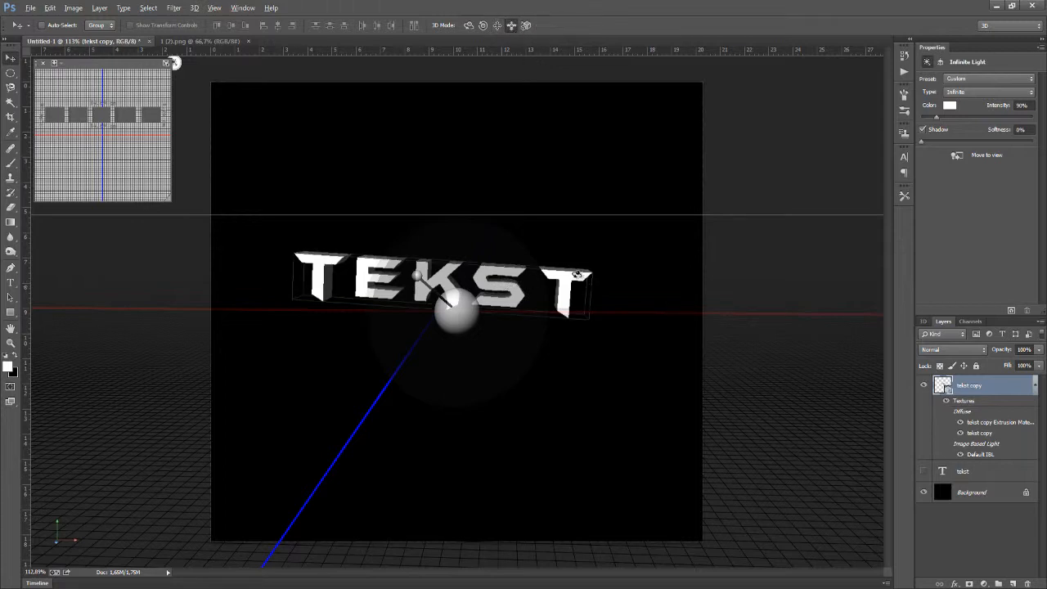
Select the material on the front faces of the 3D text for editing
left_click(572, 276)
left_click(571, 276)
left_click(571, 276)
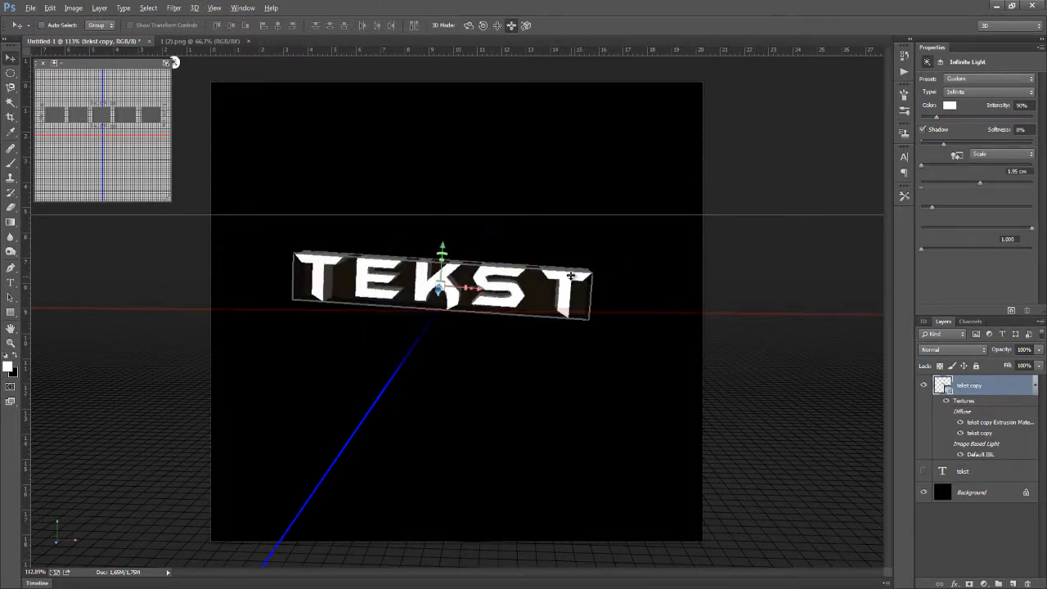
left_click(571, 276)
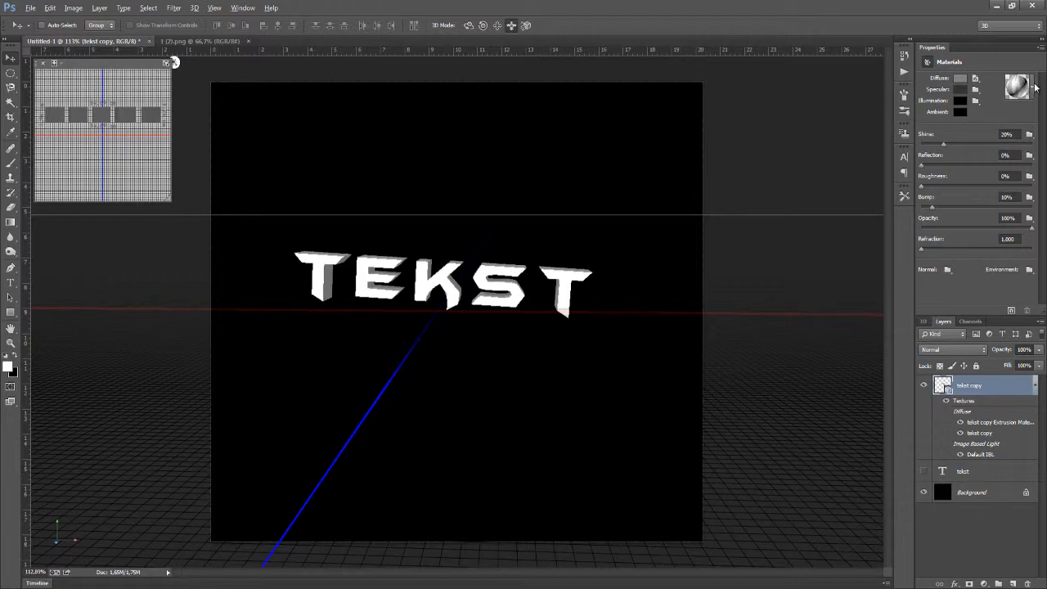
Try the three red textured material presets on the front faces of the 3D text
left_click(1036, 84)
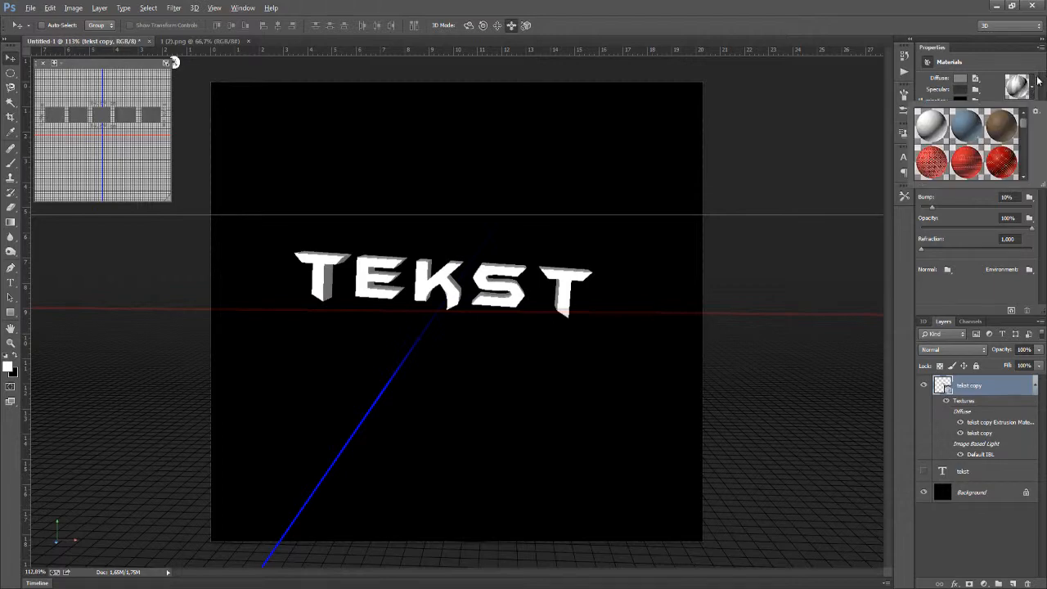
left_click(966, 168)
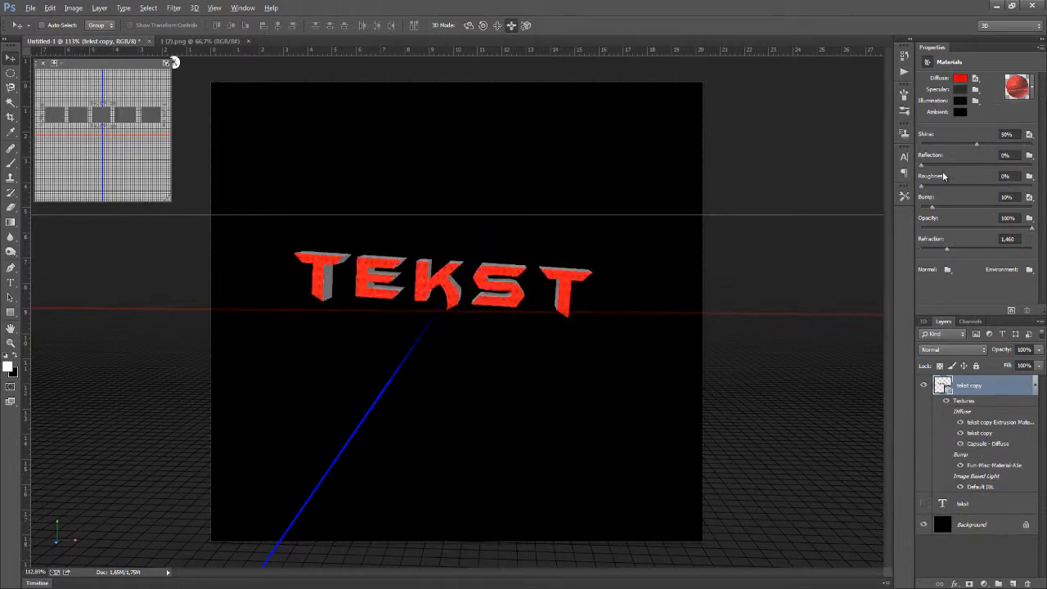
left_click(1033, 87)
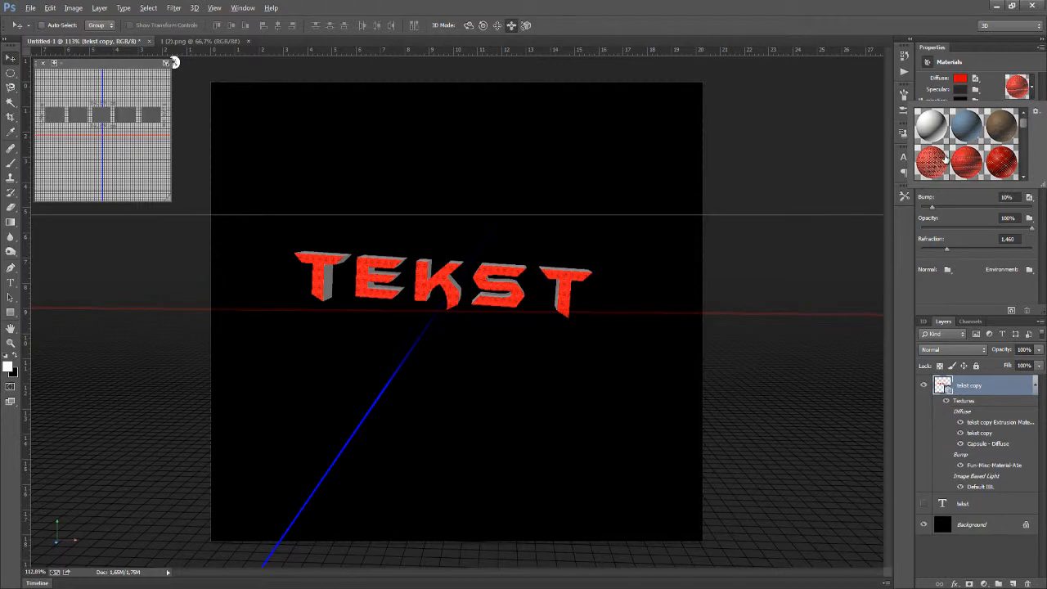
left_click(934, 161)
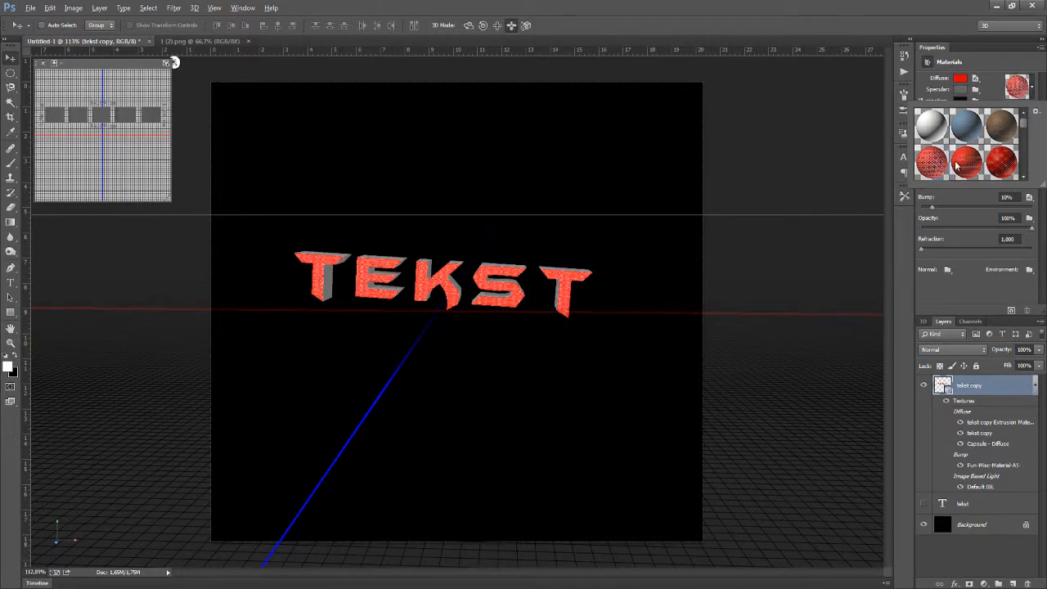
left_click(1000, 166)
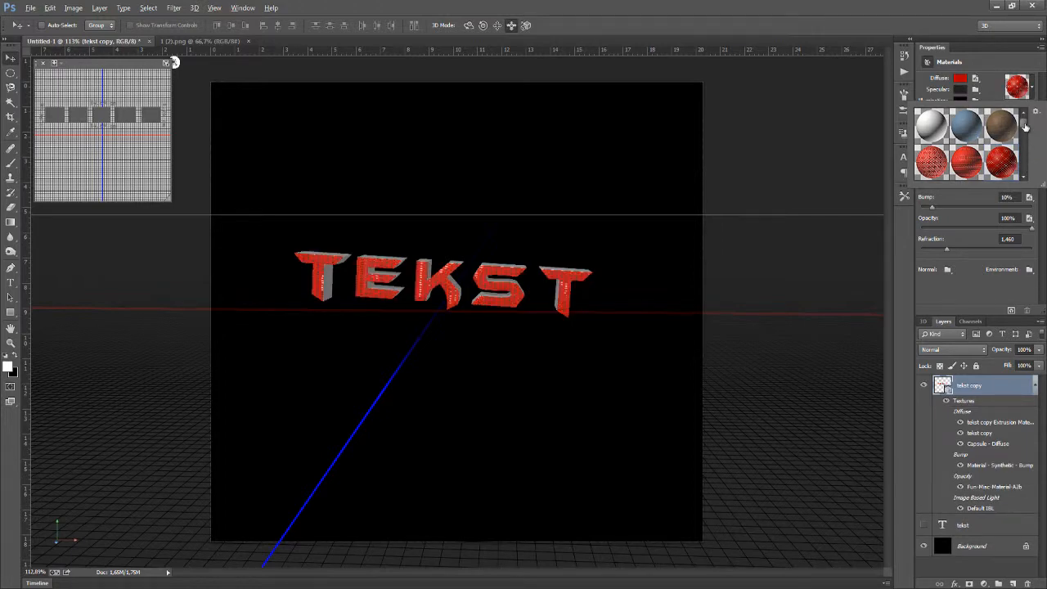
Apply the bright silver metal preset below the gold ones to the text's front faces
left_click_drag(1026, 127, 1026, 135)
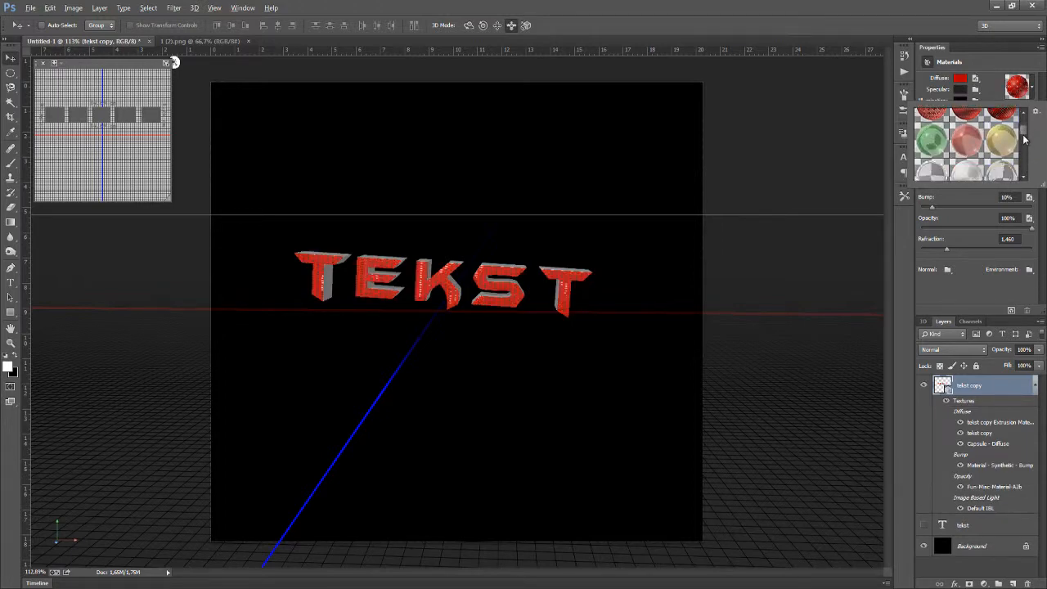
scroll(1024, 143, "down", 2)
scroll(1024, 148, "down", 3)
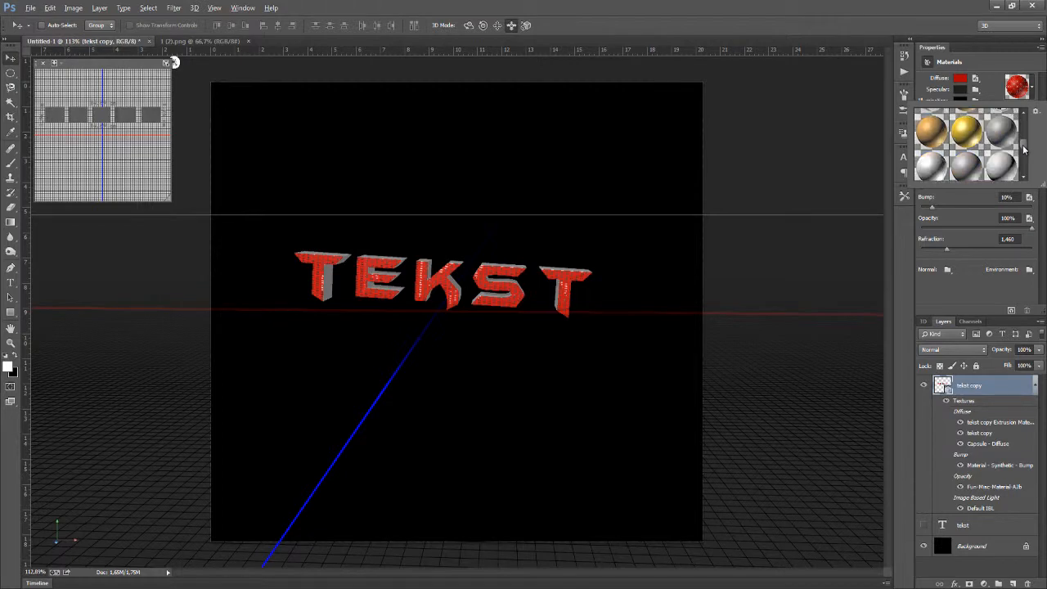
left_click(934, 160)
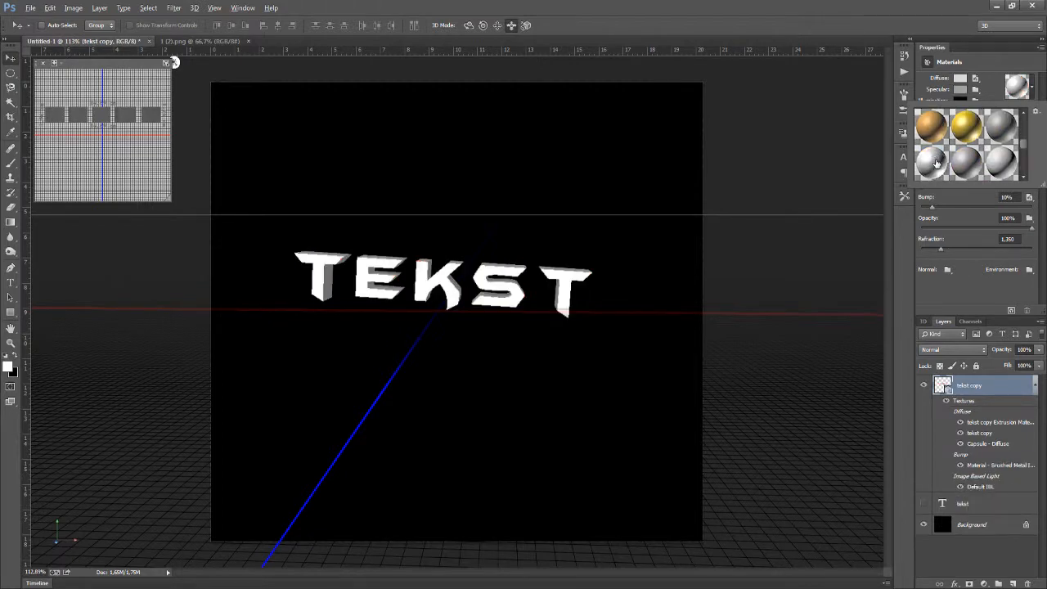
Try the gold preset on the text's front faces, and replace it with the red cross-patterned material preset
left_click(971, 134)
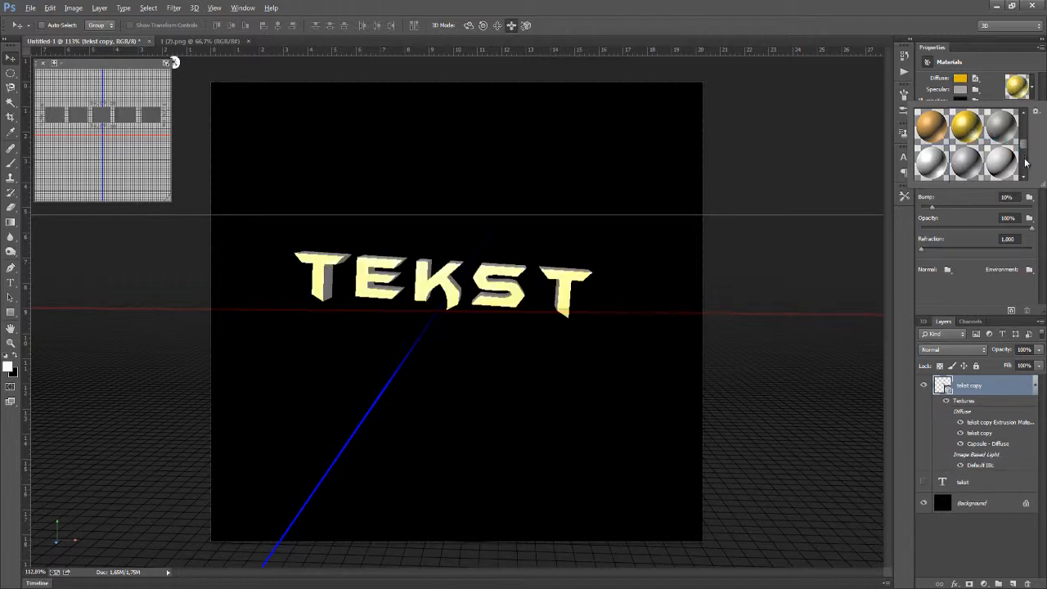
scroll(1025, 170, "down", 2)
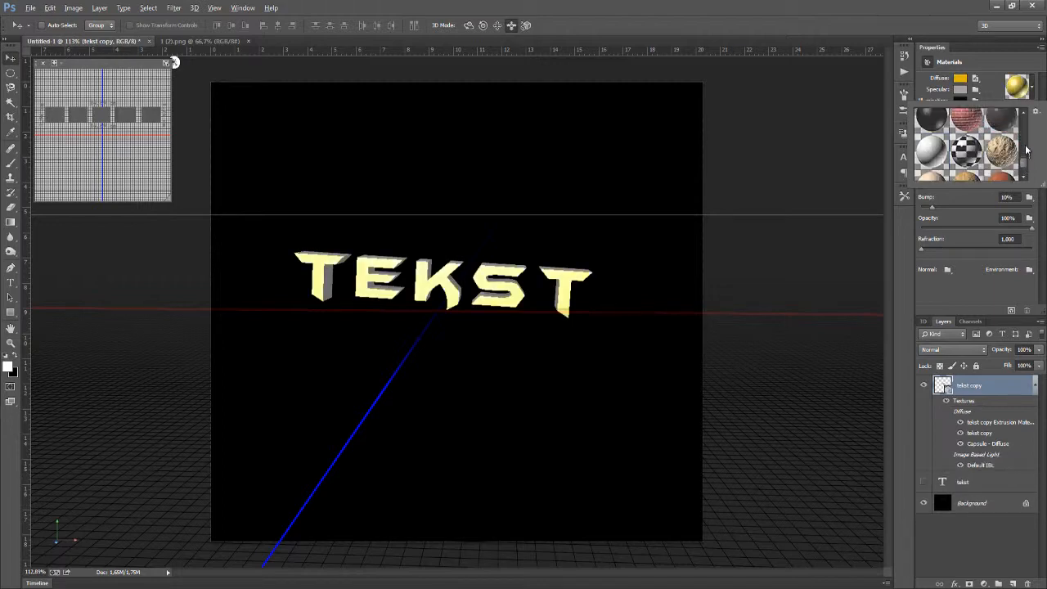
left_click_drag(1023, 170, 1023, 119)
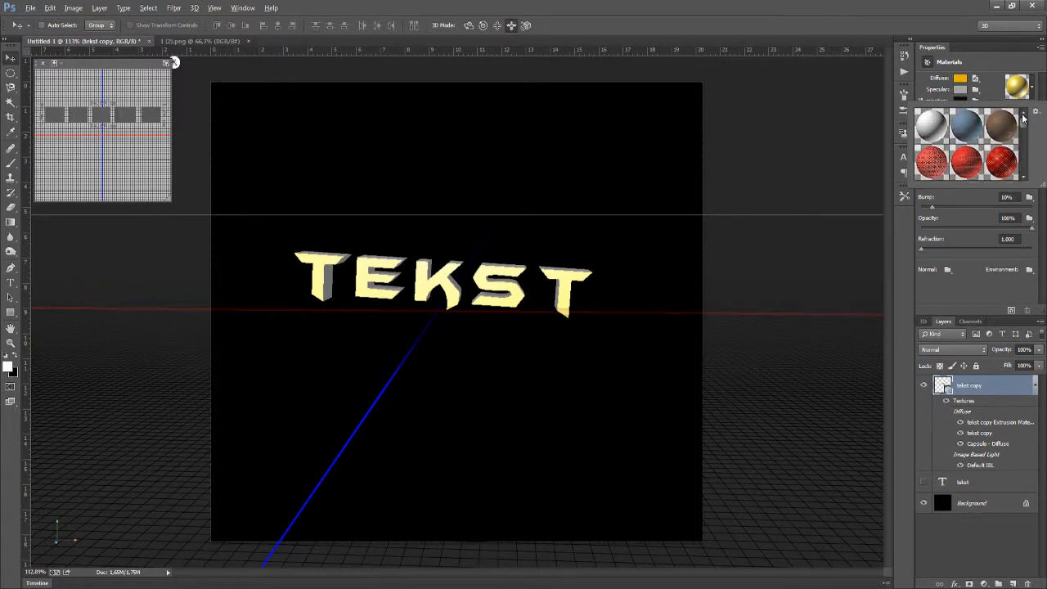
left_click(1003, 164)
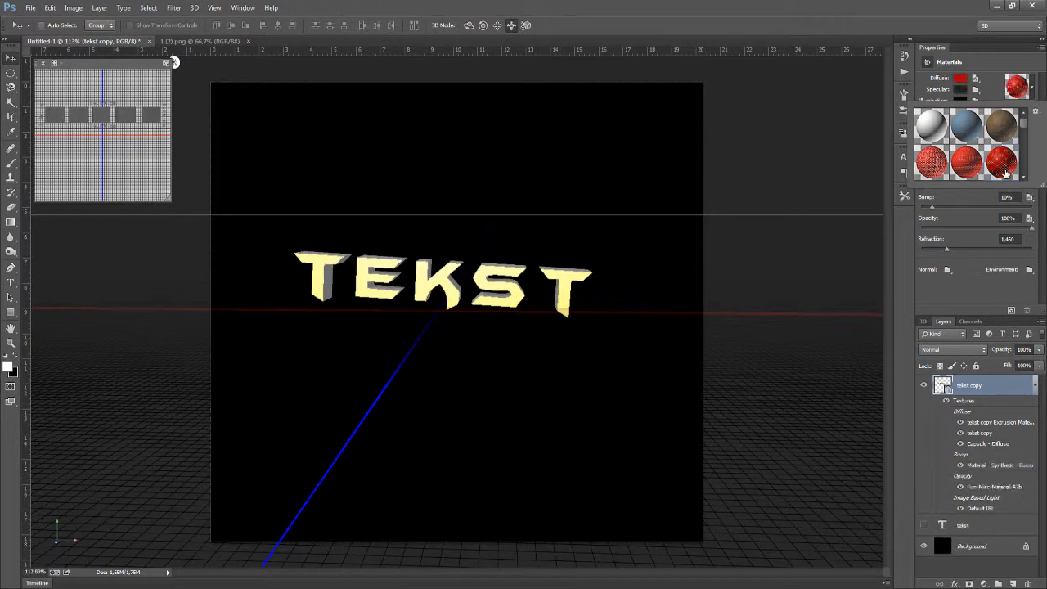
left_click(961, 90)
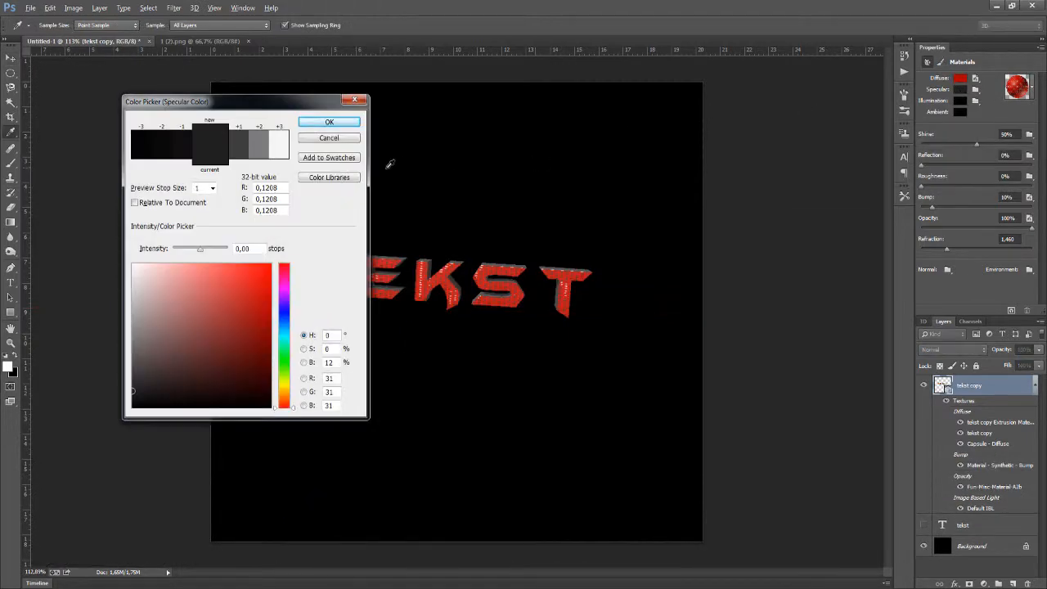
left_click(129, 323)
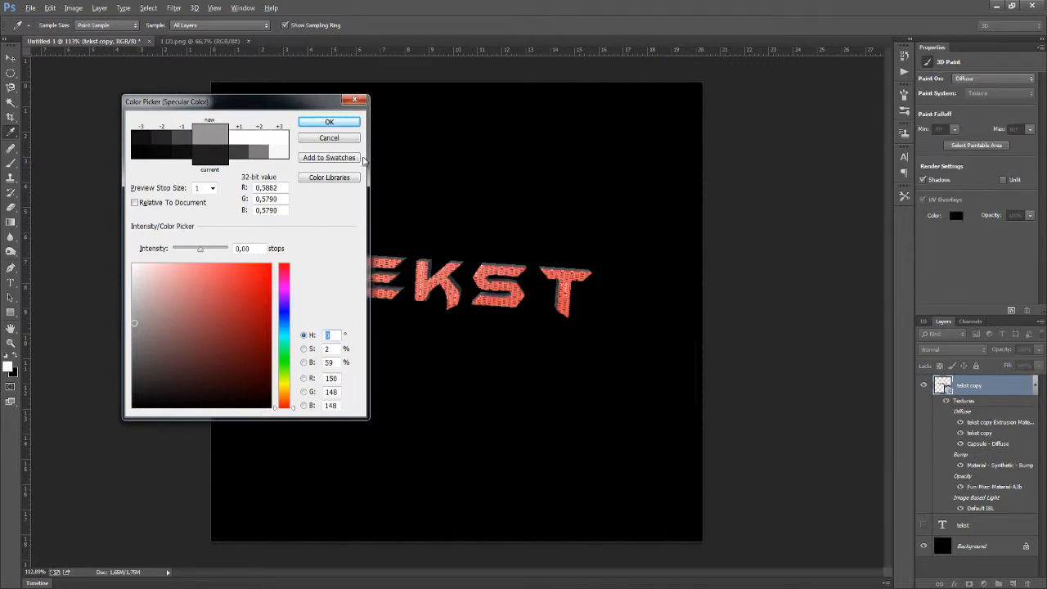
left_click(342, 141)
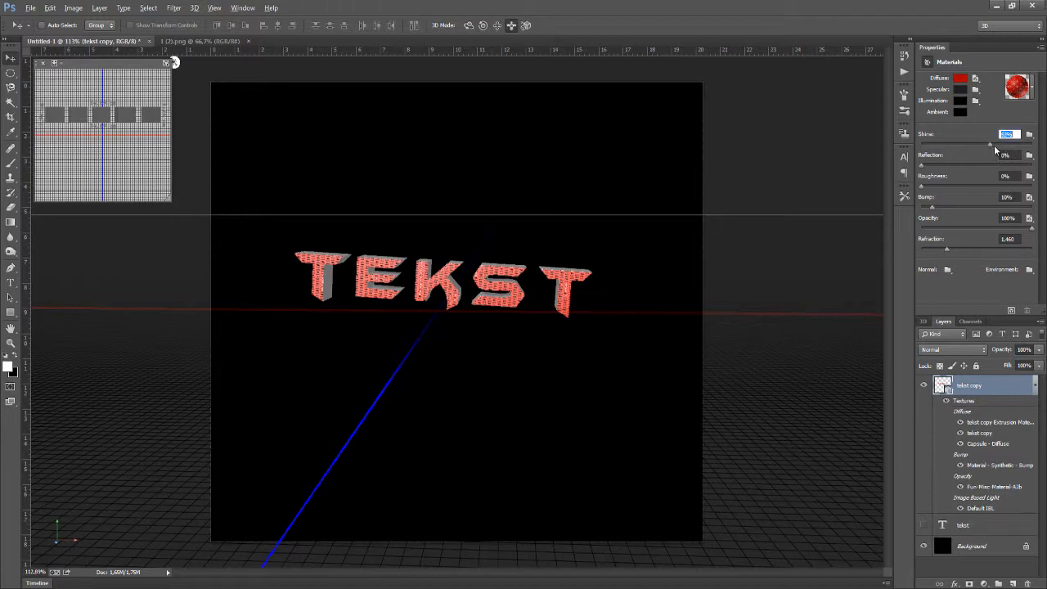
Set the front material's shine to 58% and increase its reflection
left_click_drag(983, 145, 971, 168)
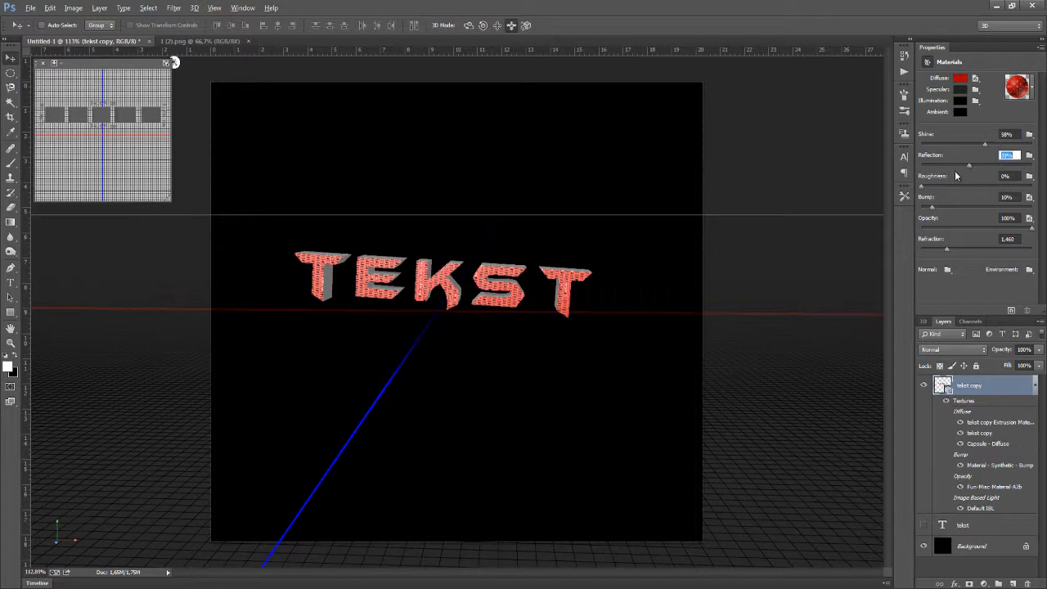
Move the 3D text slightly downward and rotate it clockwise around its Z axis
left_click(483, 27)
left_click(519, 272)
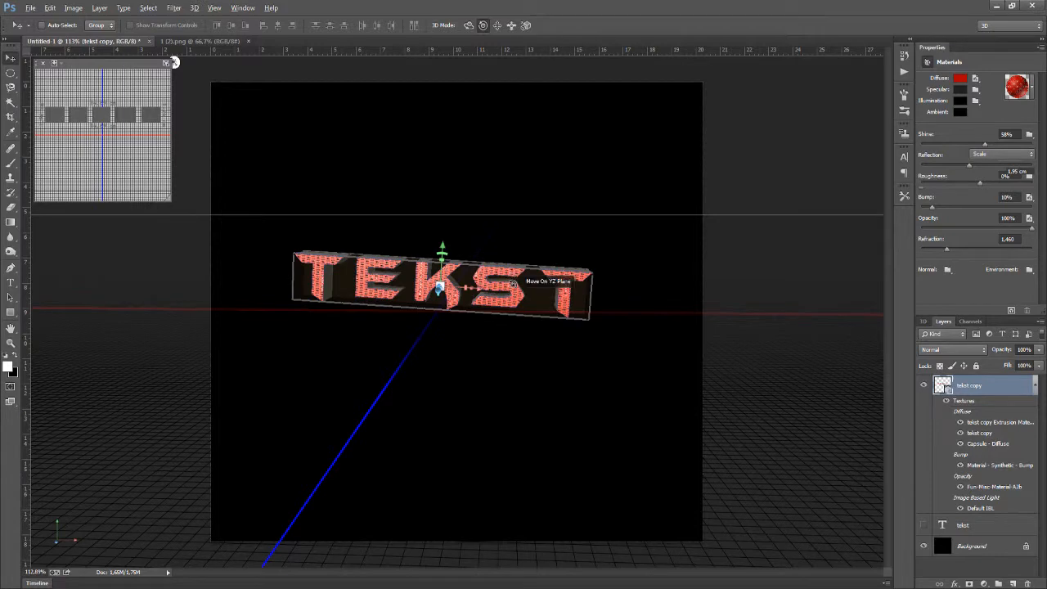
left_click_drag(451, 255, 438, 270)
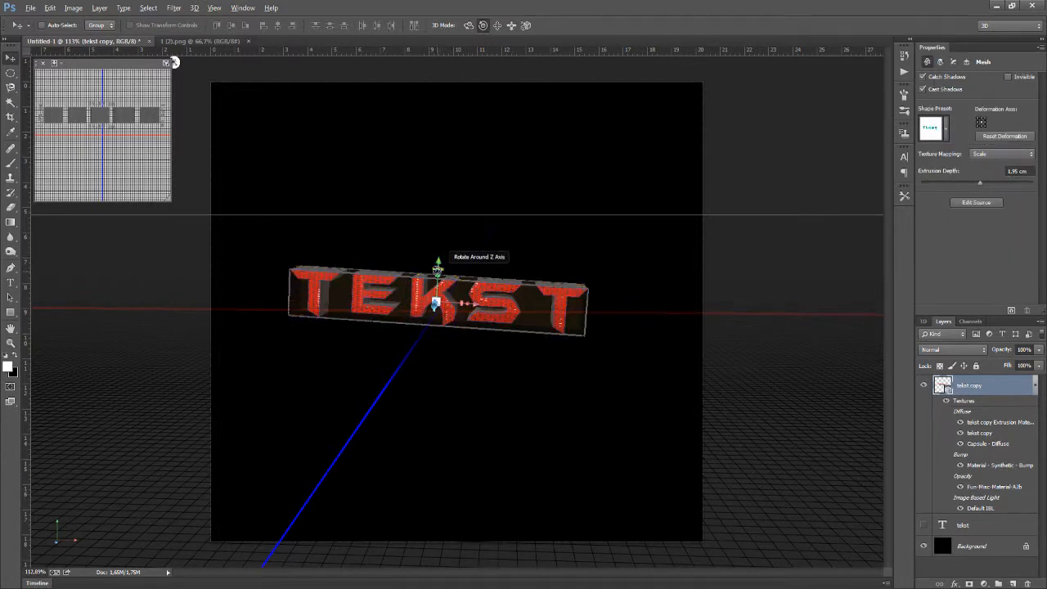
left_click(438, 275)
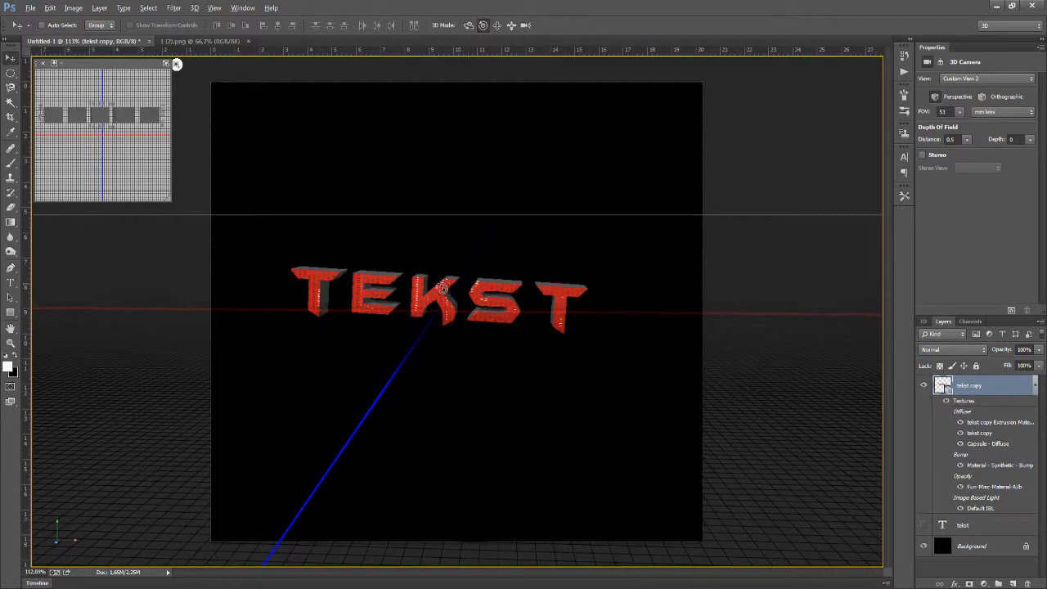
left_click(442, 286)
left_click_drag(441, 275, 470, 275)
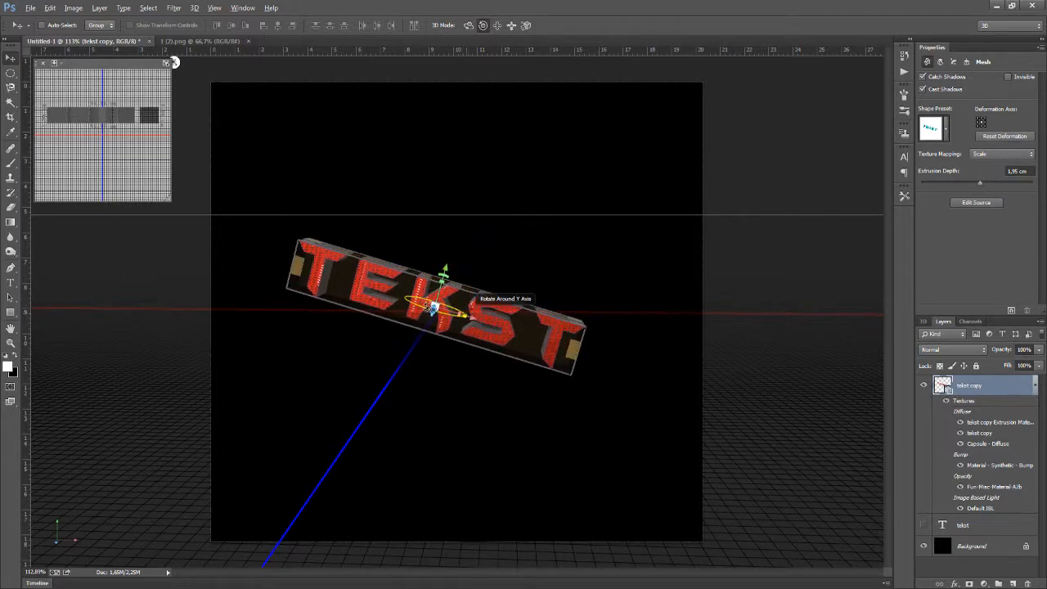
left_click(414, 329)
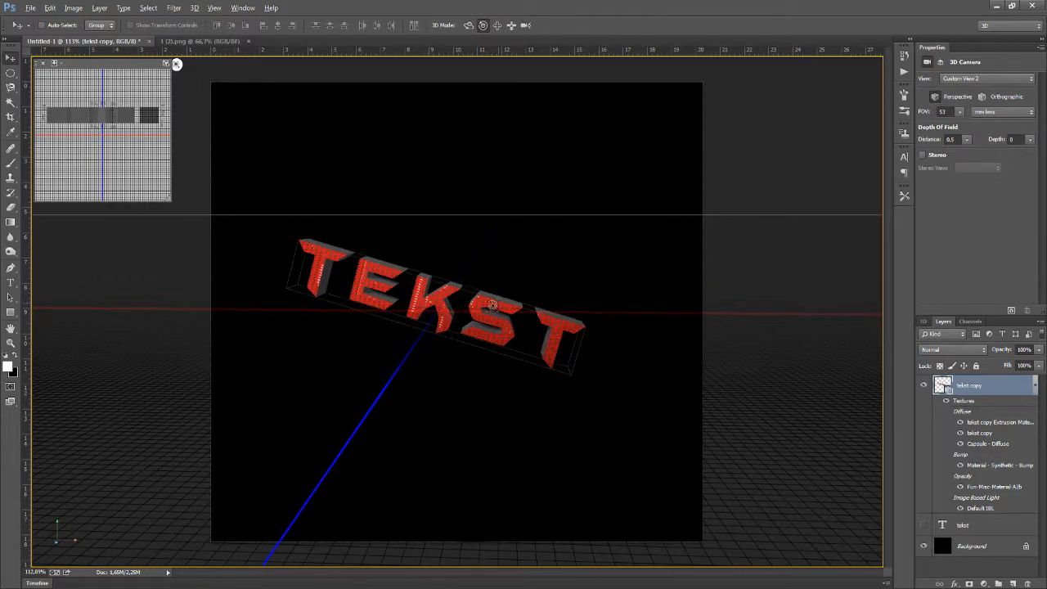
Move the tilted text toward the viewer along its Z axis and rotate it around its Y axis to expose the letter sides
left_click(491, 307)
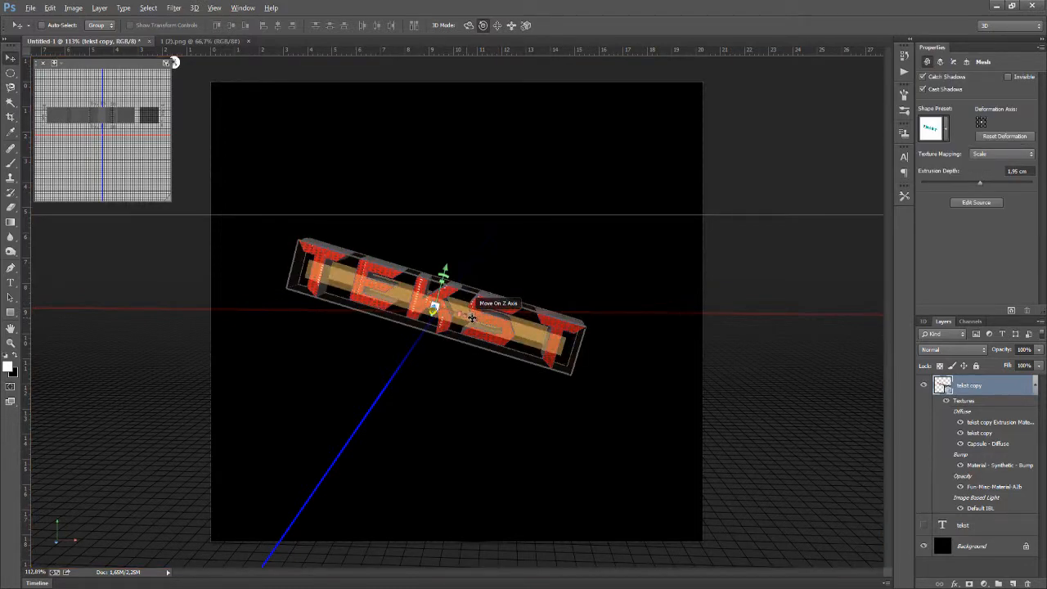
left_click_drag(507, 328, 437, 436)
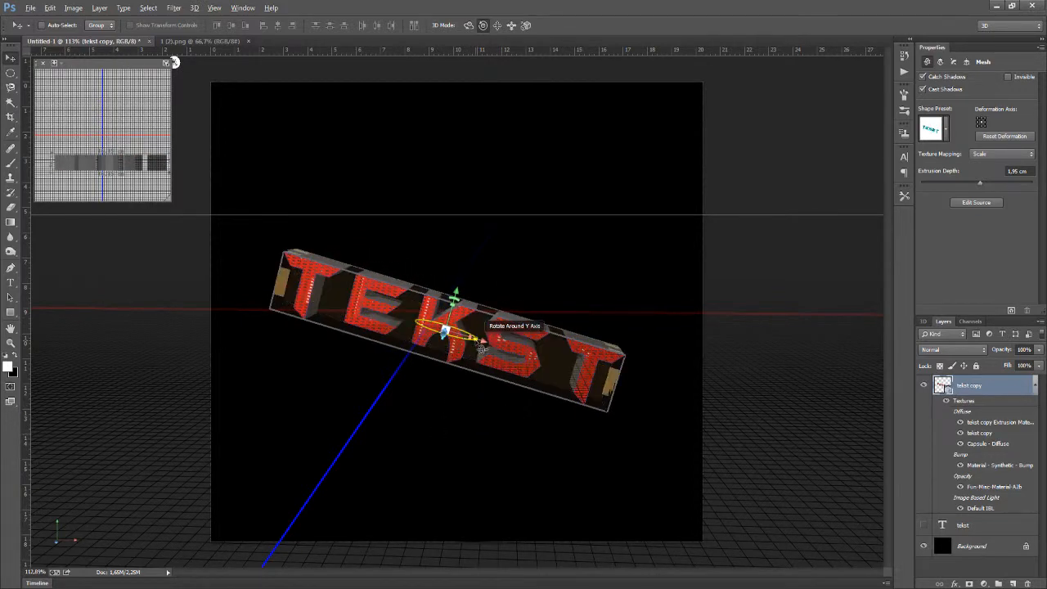
left_click_drag(482, 347, 545, 332)
left_click_drag(438, 333, 450, 331)
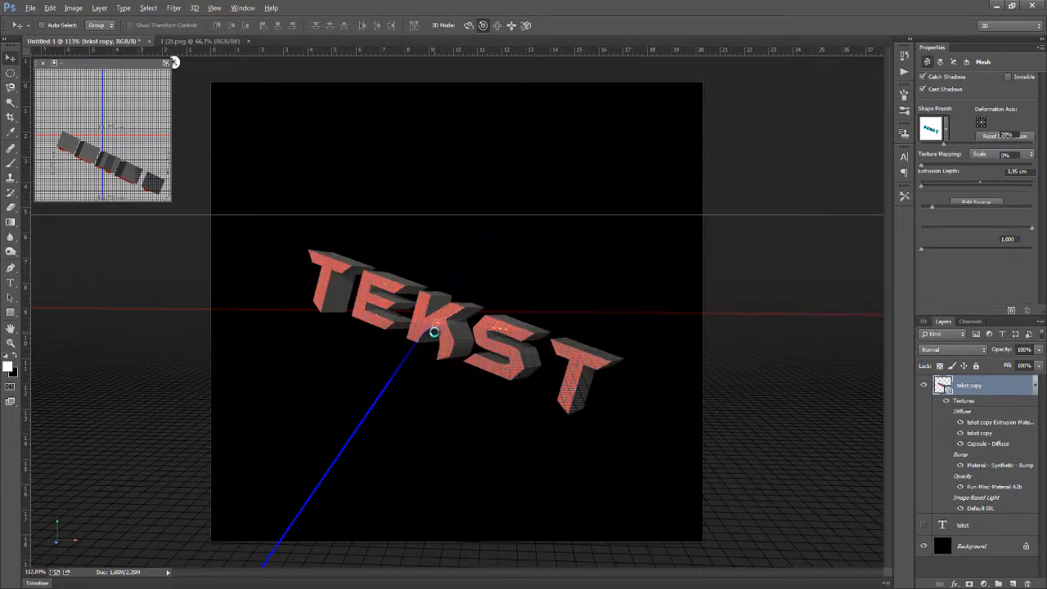
Select the material on the extruded sides of the text and open its material presets
left_click(453, 337)
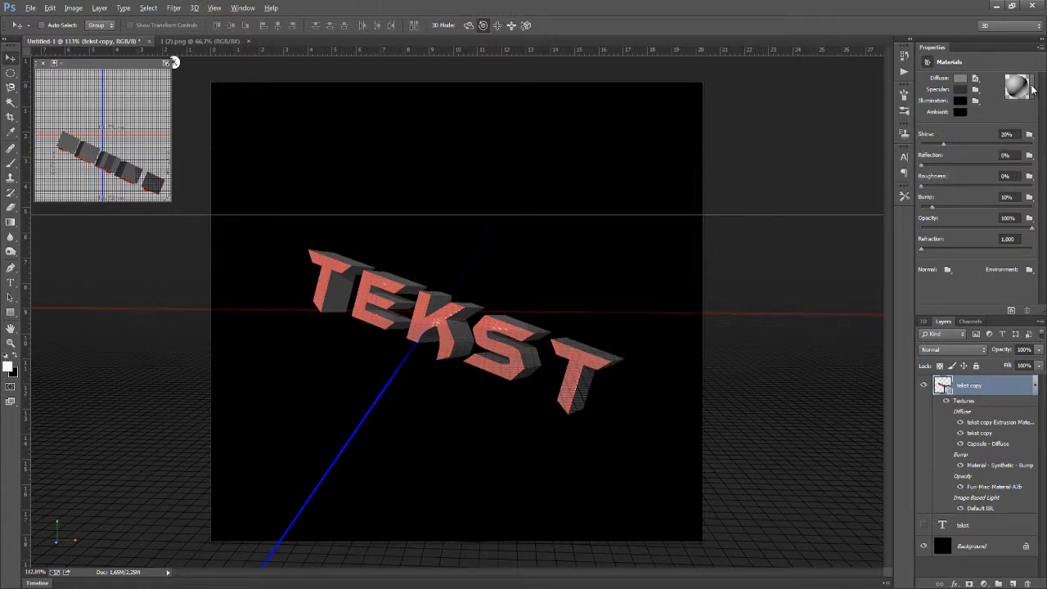
left_click(1032, 89)
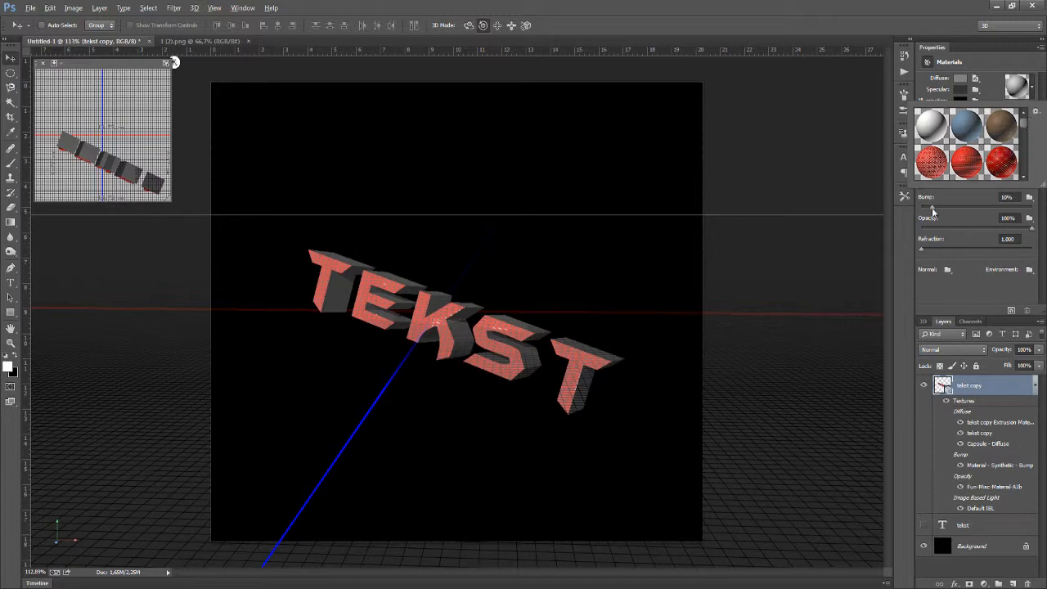
Try a grey metal preset on the extruded sides of the text
scroll(981, 144, "down", 3)
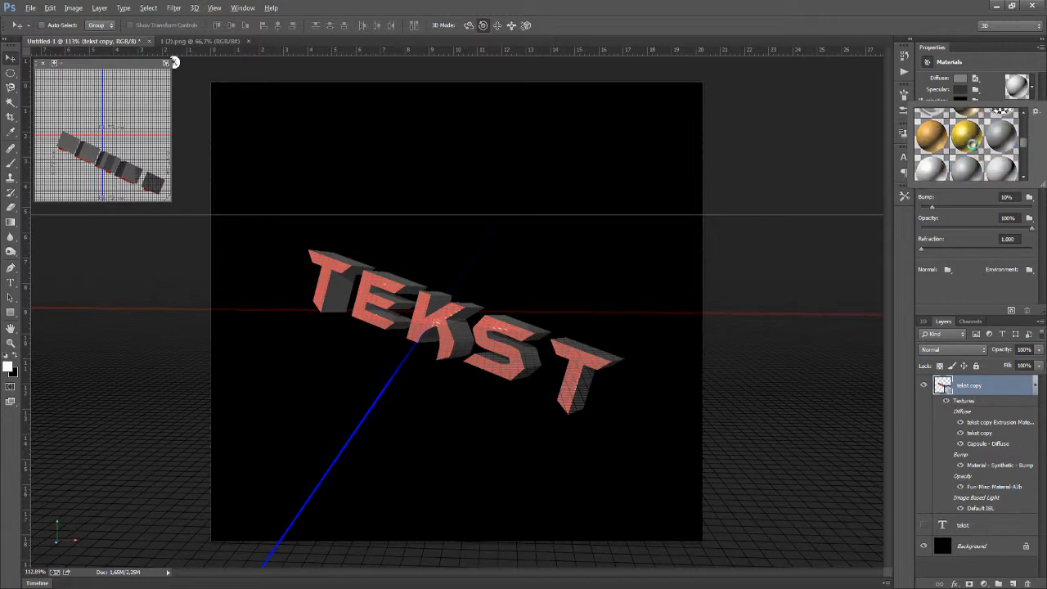
left_click(997, 165)
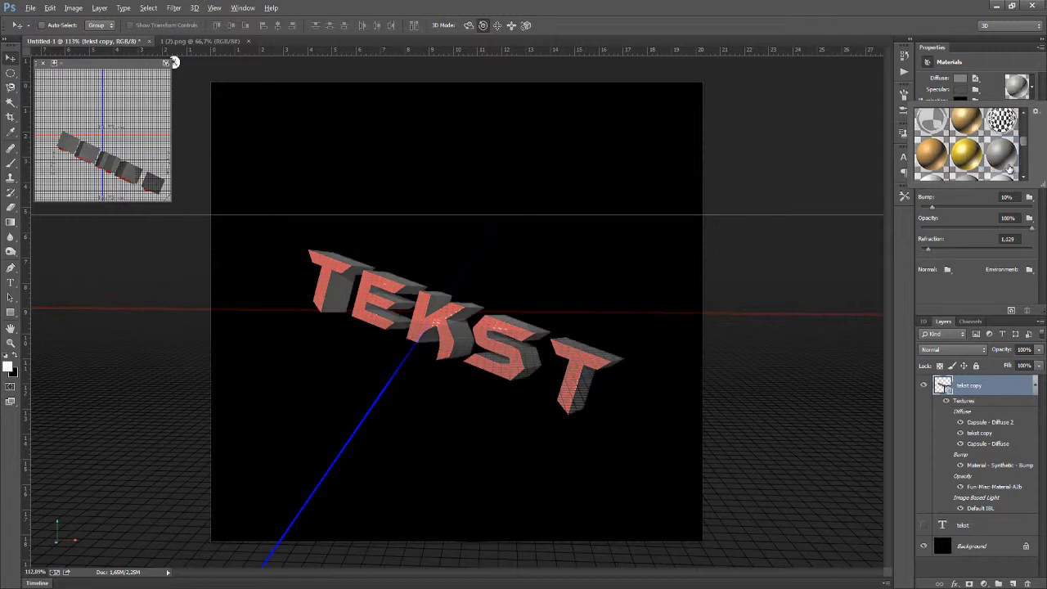
scroll(1012, 164, "down", 5)
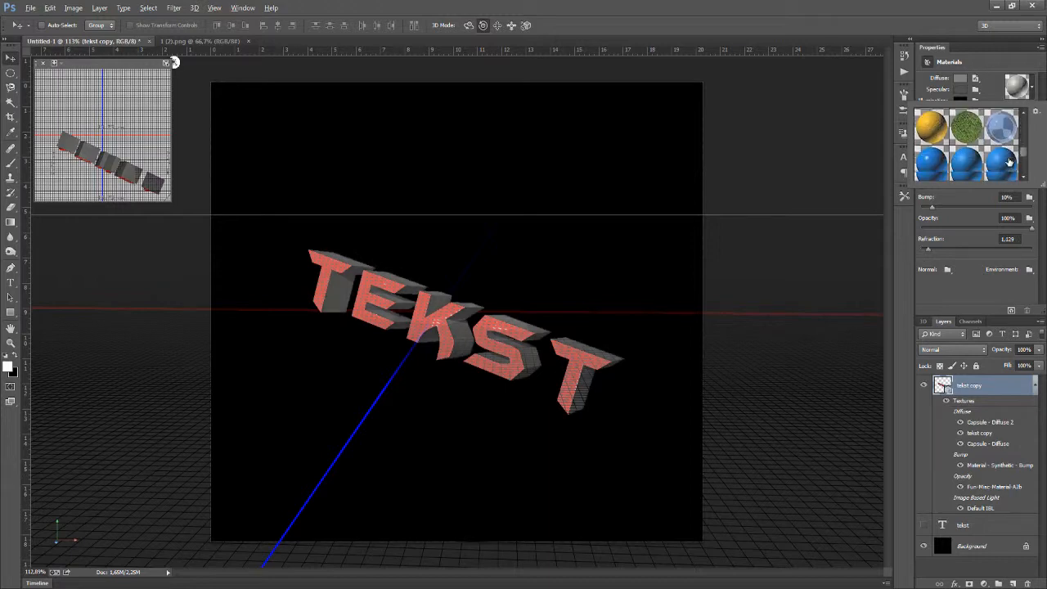
scroll(1009, 163, "down", 3)
scroll(1009, 163, "down", 6)
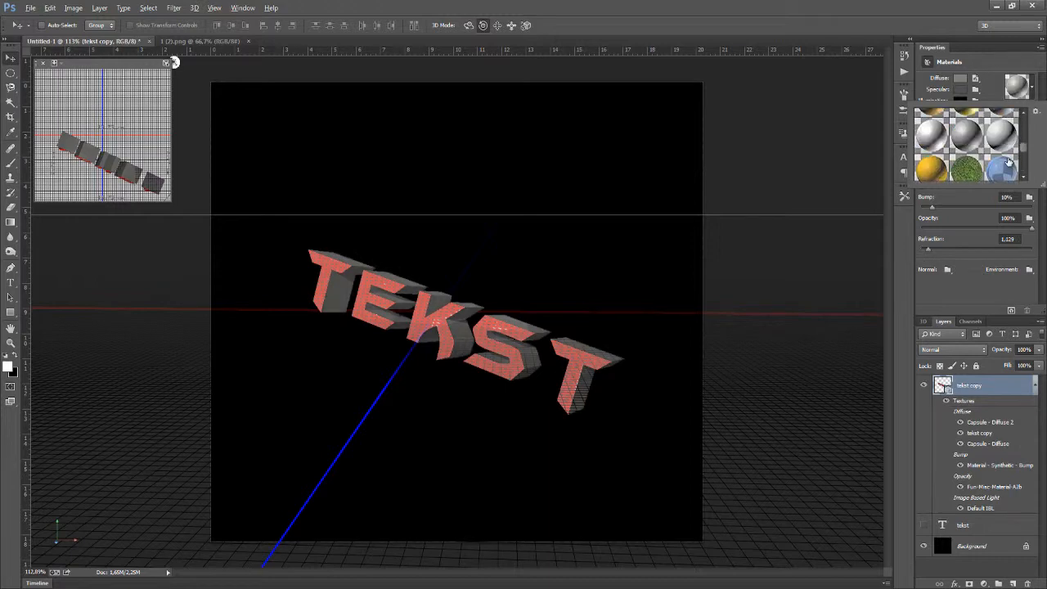
Try a red textured preset and a white cotton-weave preset on the extruded sides of the text
left_click(961, 144)
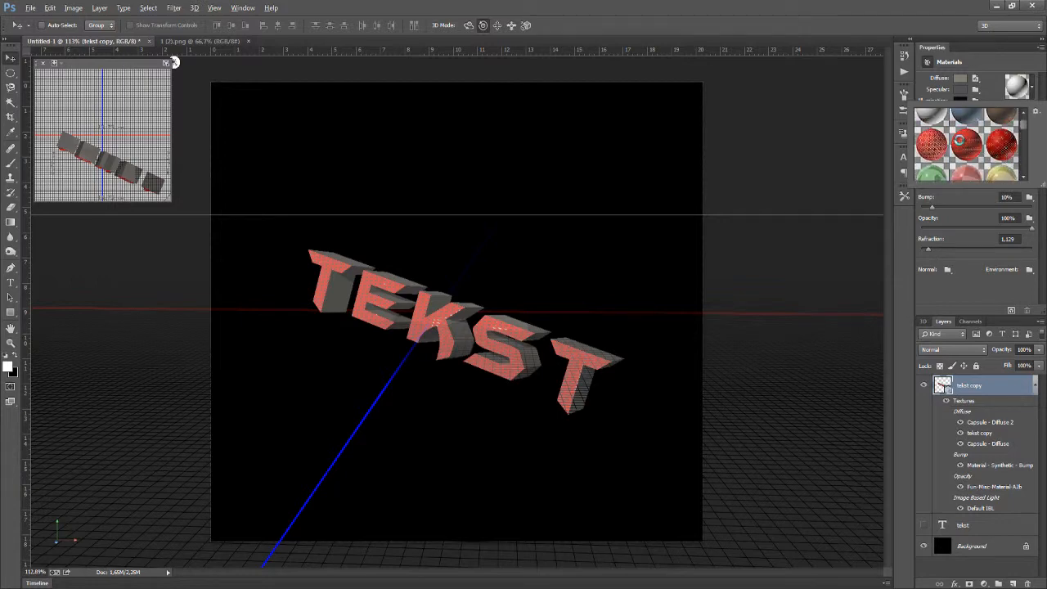
left_click(963, 175)
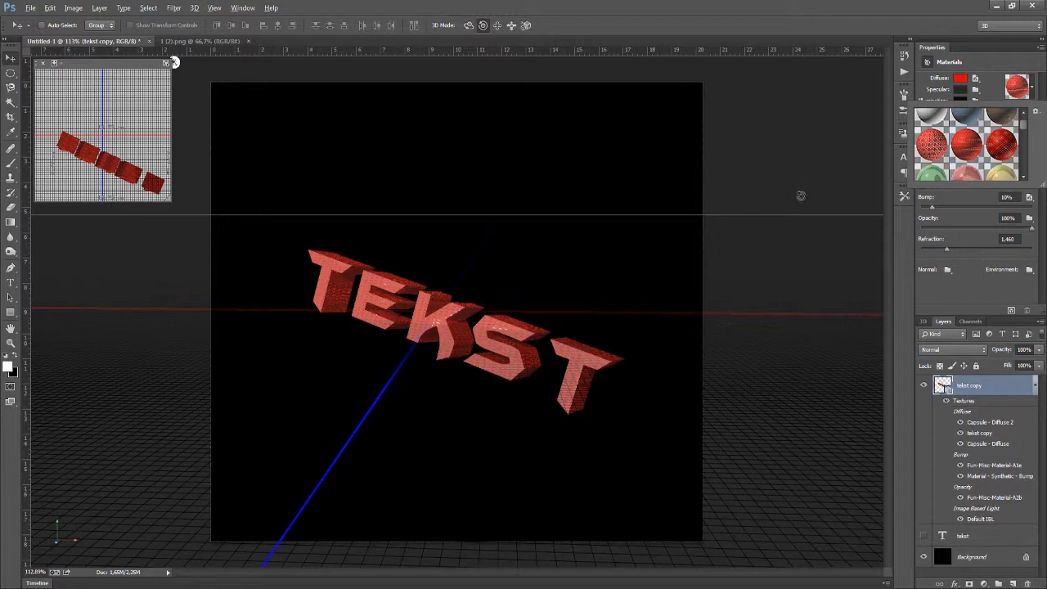
left_click(489, 315)
left_click(933, 115)
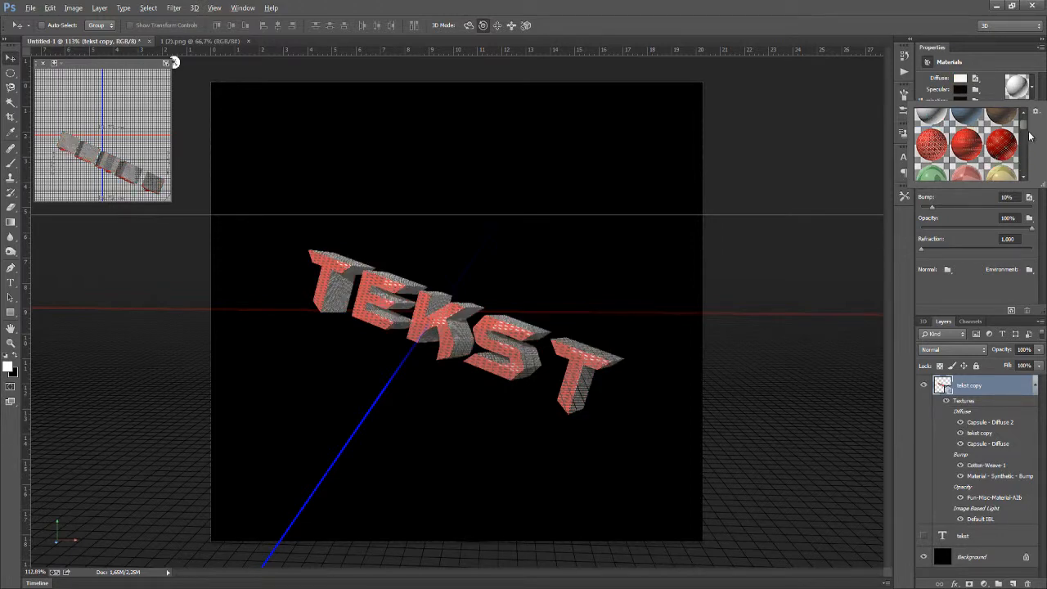
Try two of the transparent glass presets on the extruded sides of the text
scroll(1027, 128, "down", 4)
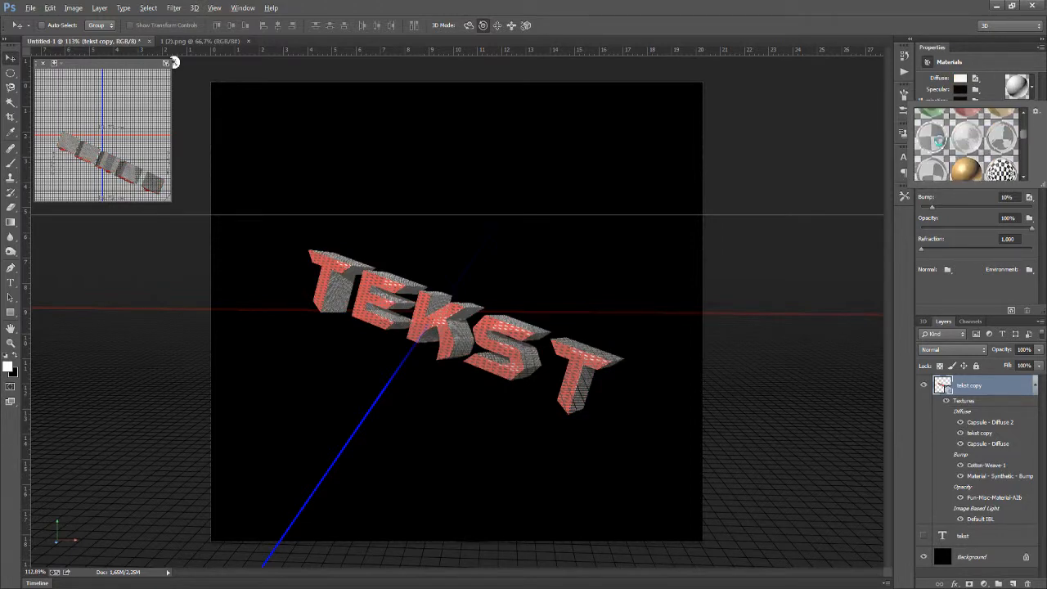
left_click(940, 141)
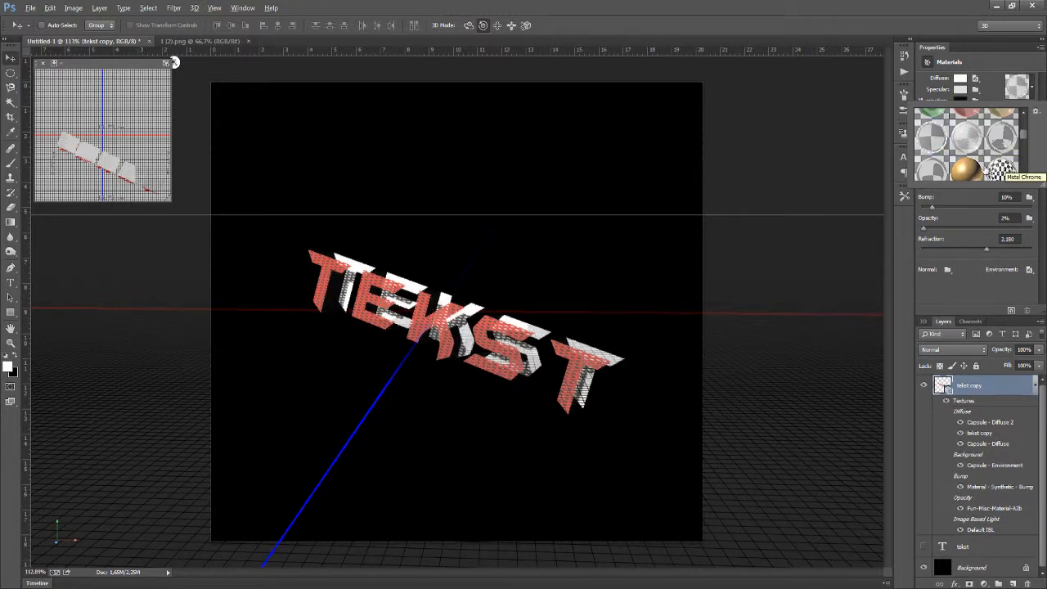
left_click(1001, 144)
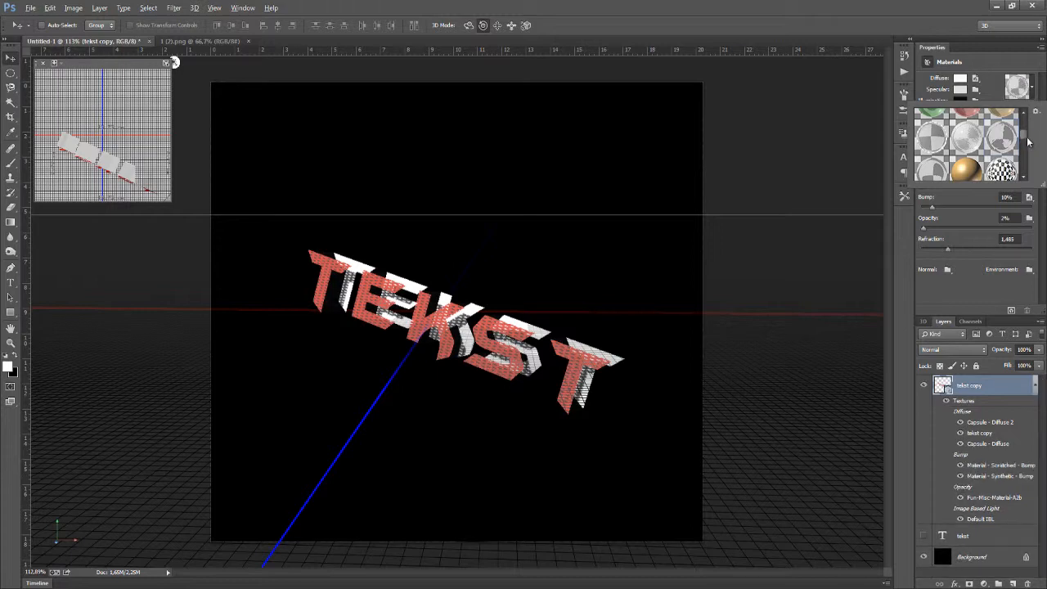
Apply the bright brushed silver metal preset to the extruded sides of the text
scroll(1026, 140, "down", 5)
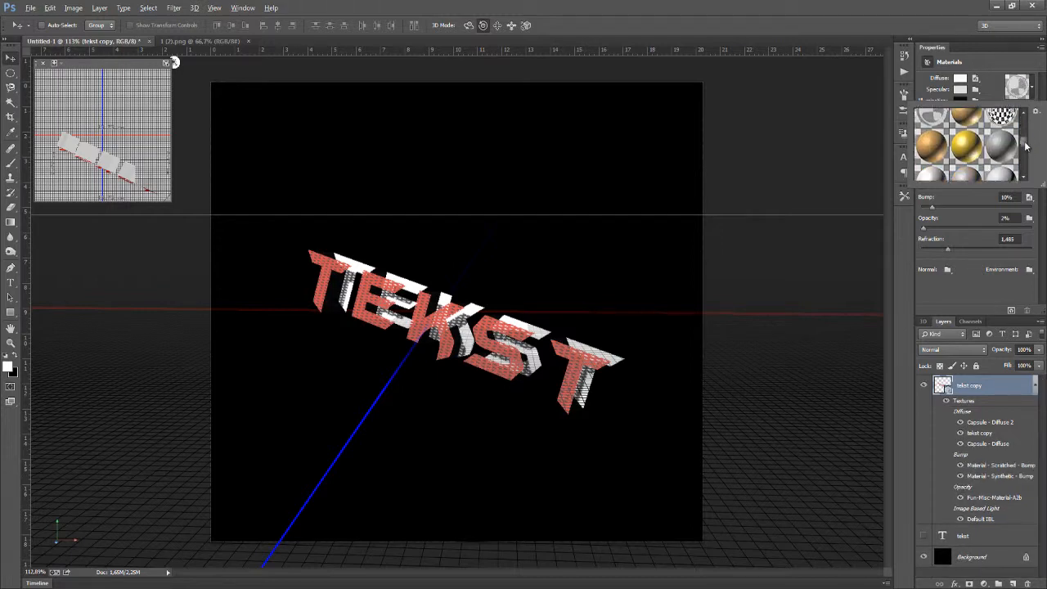
left_click(964, 130)
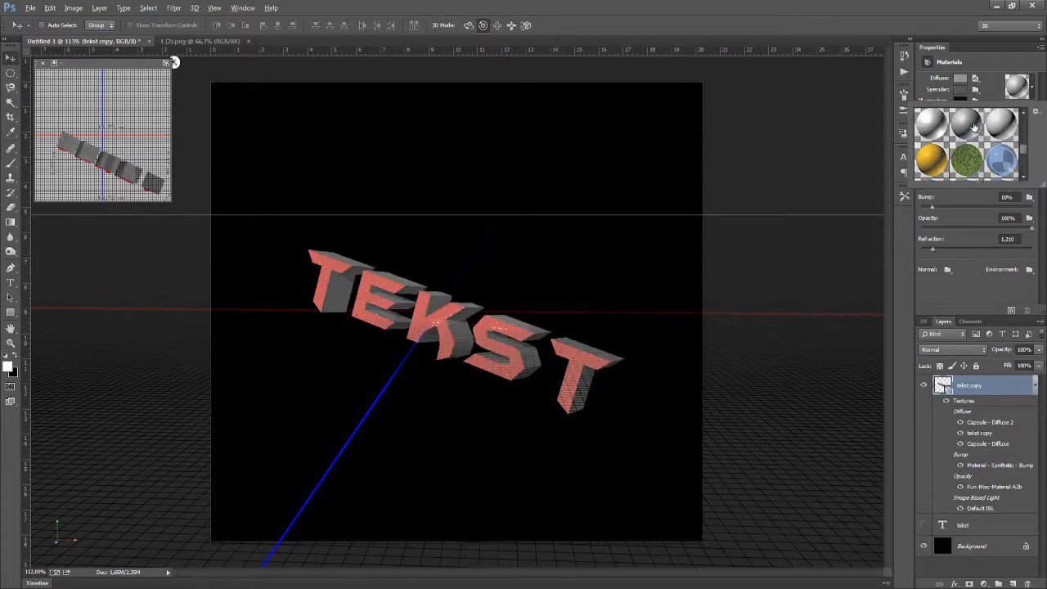
left_click(1000, 126)
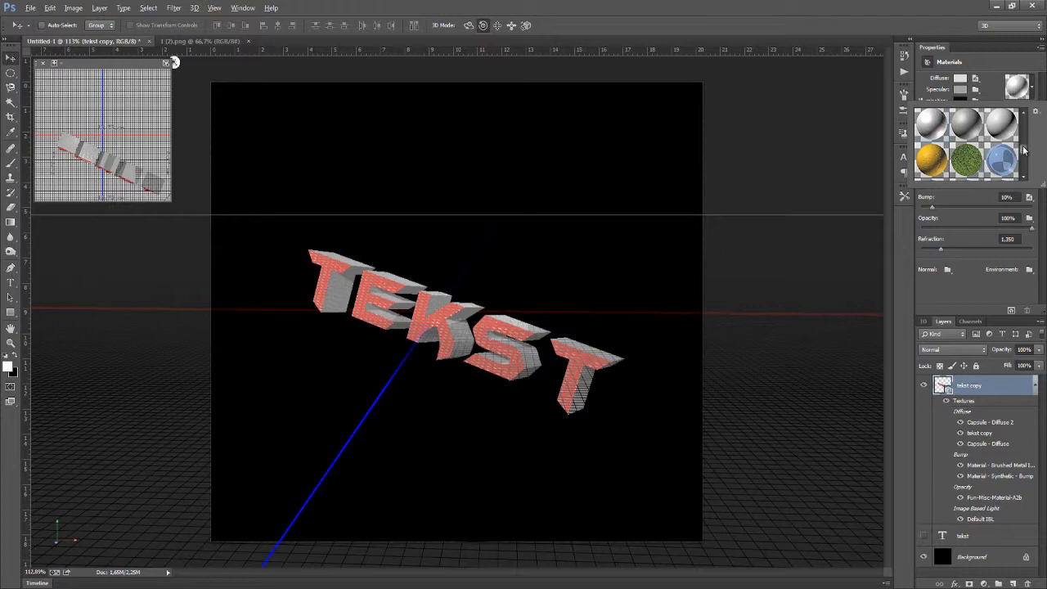
scroll(1024, 150, "down", 4)
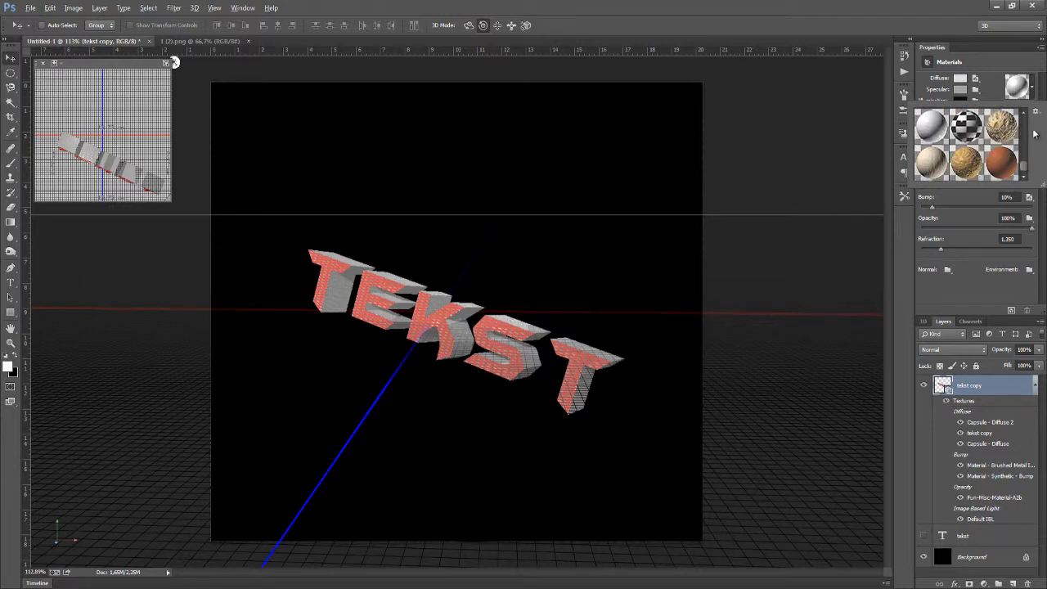
left_click(990, 96)
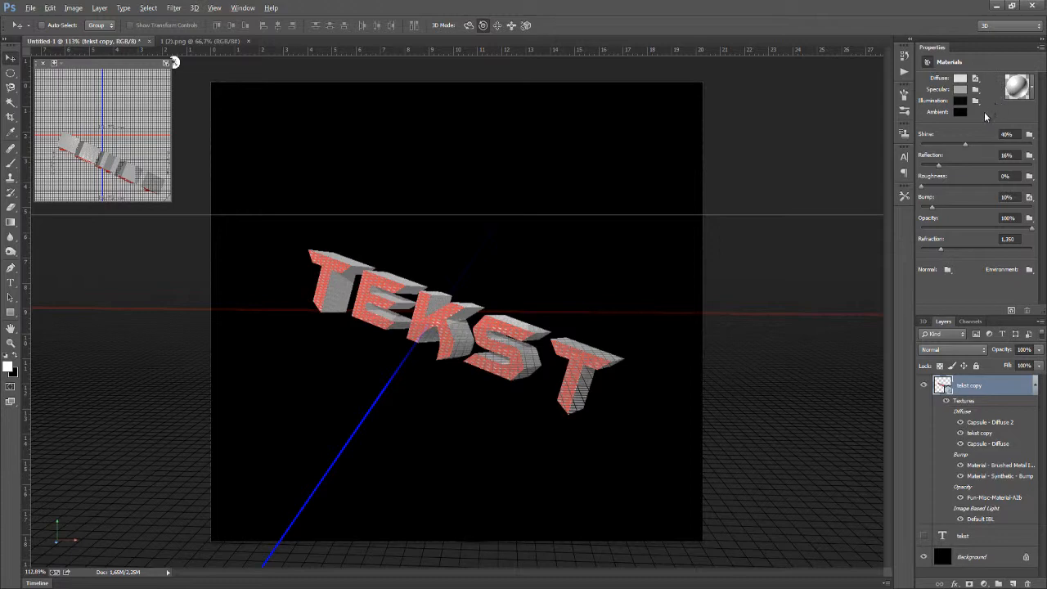
Increase the side material's refraction, bump and roughness, and adjust its shine and reflection
left_click(942, 251)
mouse_move(975, 256)
left_mouse_down()
mouse_move(1007, 257)
mouse_move(976, 256)
left_mouse_up()
left_click_drag(936, 210, 977, 214)
left_click_drag(929, 187, 961, 189)
left_click_drag(966, 146, 957, 167)
Roll the 3D camera to lessen the text's slope, and orbit it so the red fronts face the viewer more directly
left_click(589, 370)
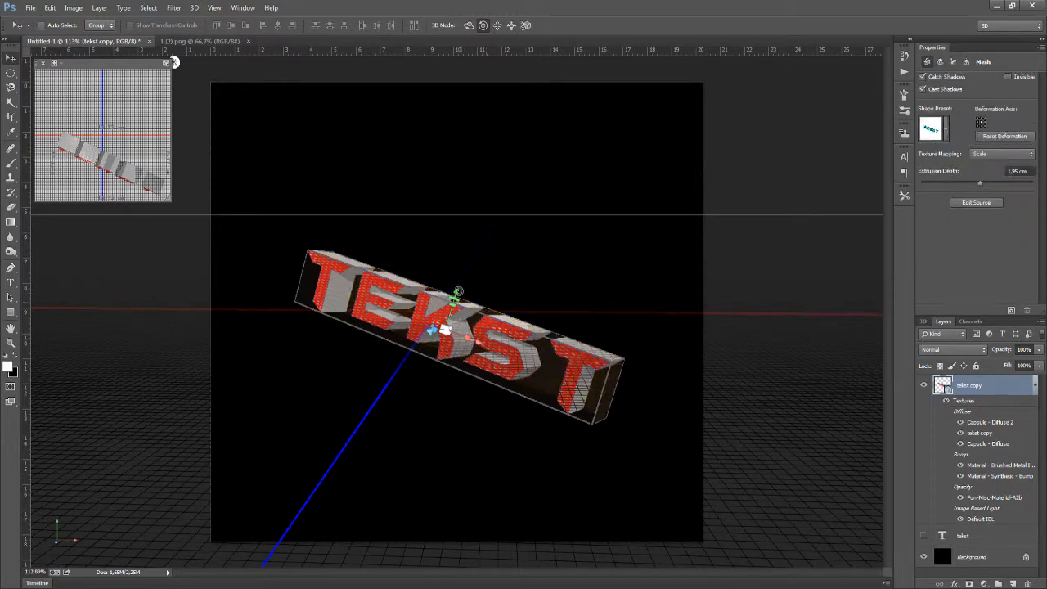
left_click(455, 297)
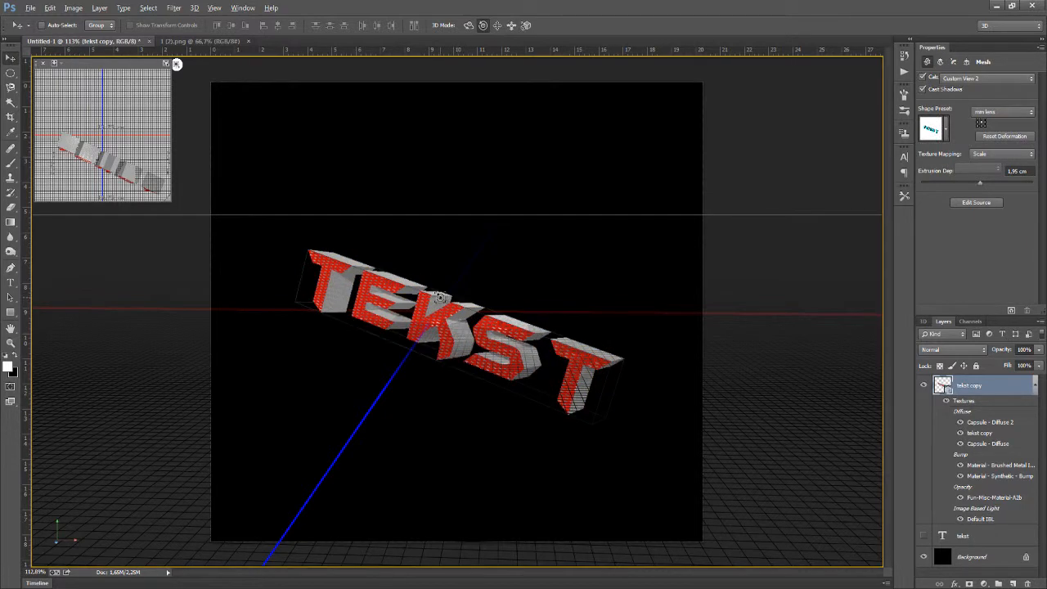
left_click_drag(439, 297, 469, 387)
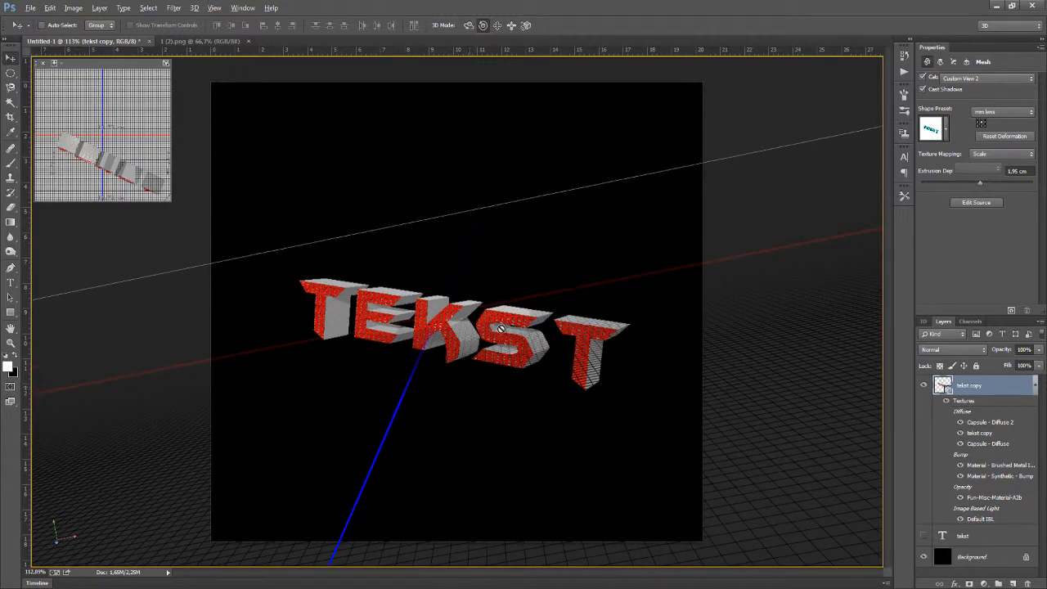
left_click(471, 125)
left_click(468, 26)
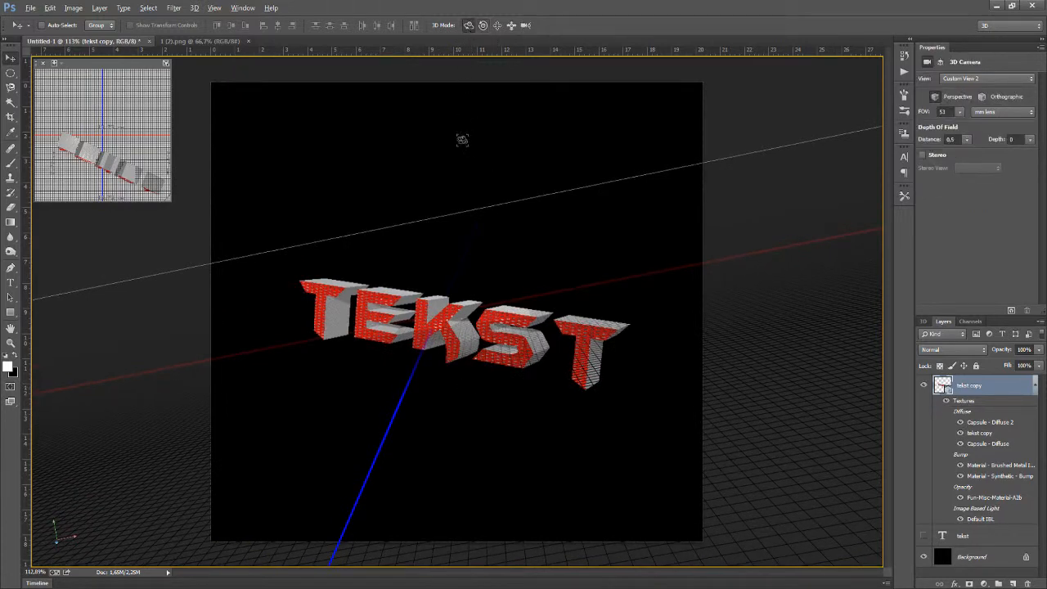
left_click_drag(447, 309, 540, 291)
left_click_drag(783, 64, 349, 65)
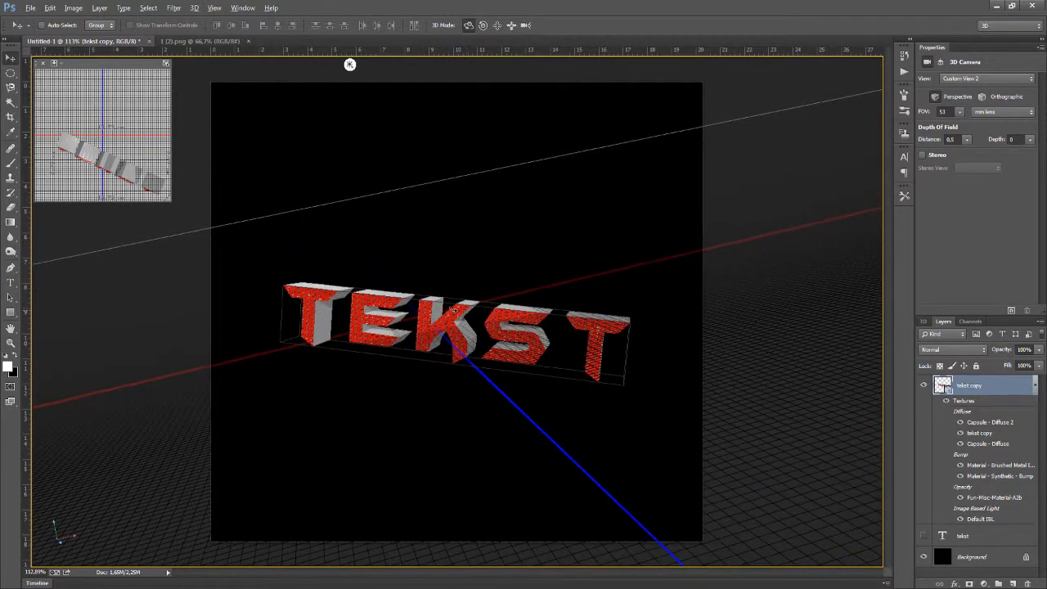
Enlarge the 3D text uniformly and rotate it around its X axis so less of its upper side shows
left_click(524, 26)
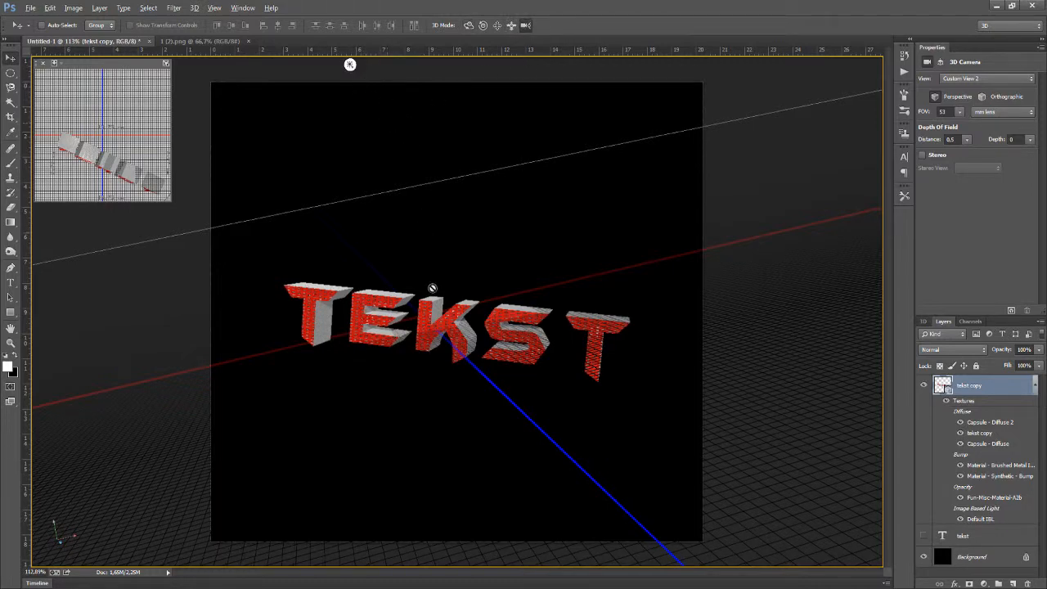
left_click(446, 331)
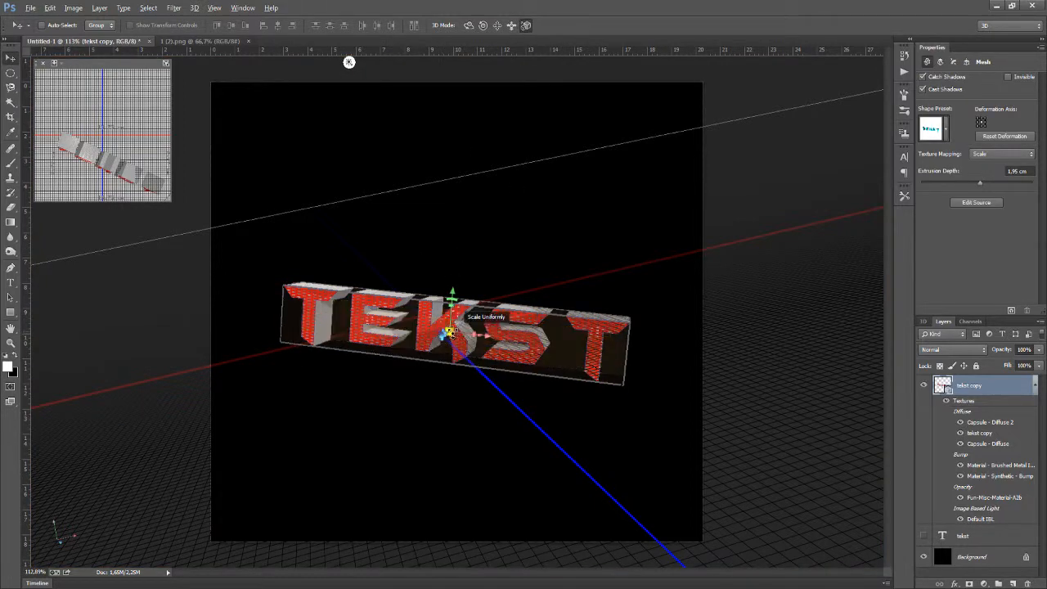
left_click_drag(448, 331, 420, 345)
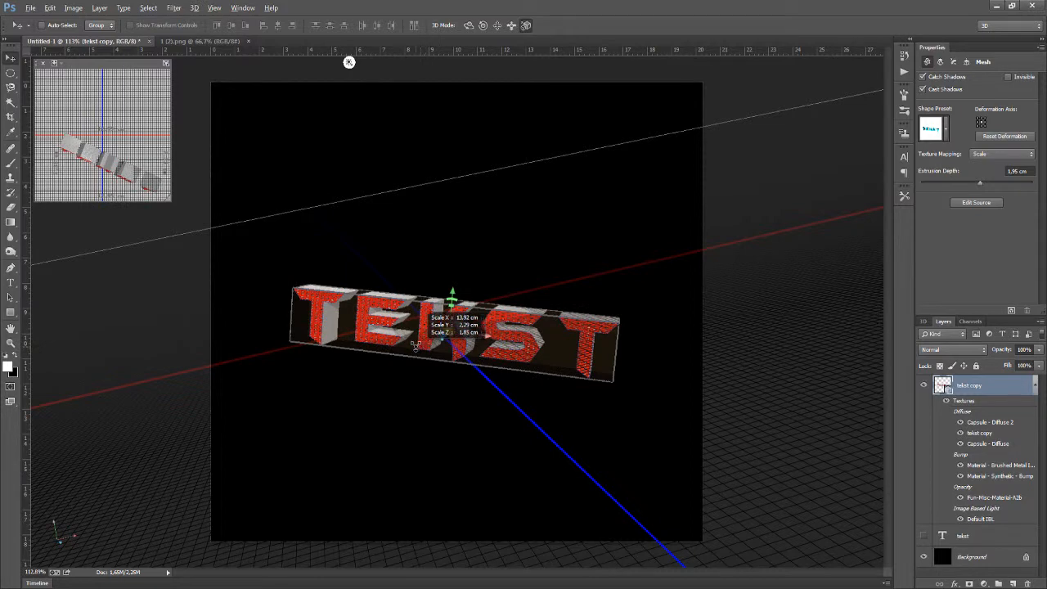
left_click_drag(485, 315, 485, 284)
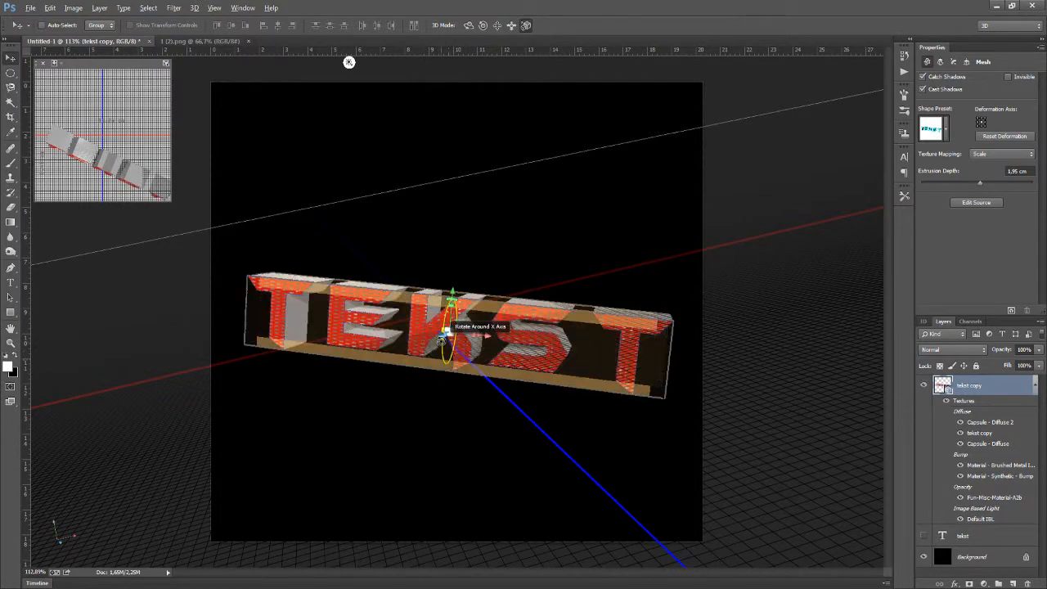
left_click_drag(437, 337, 492, 318)
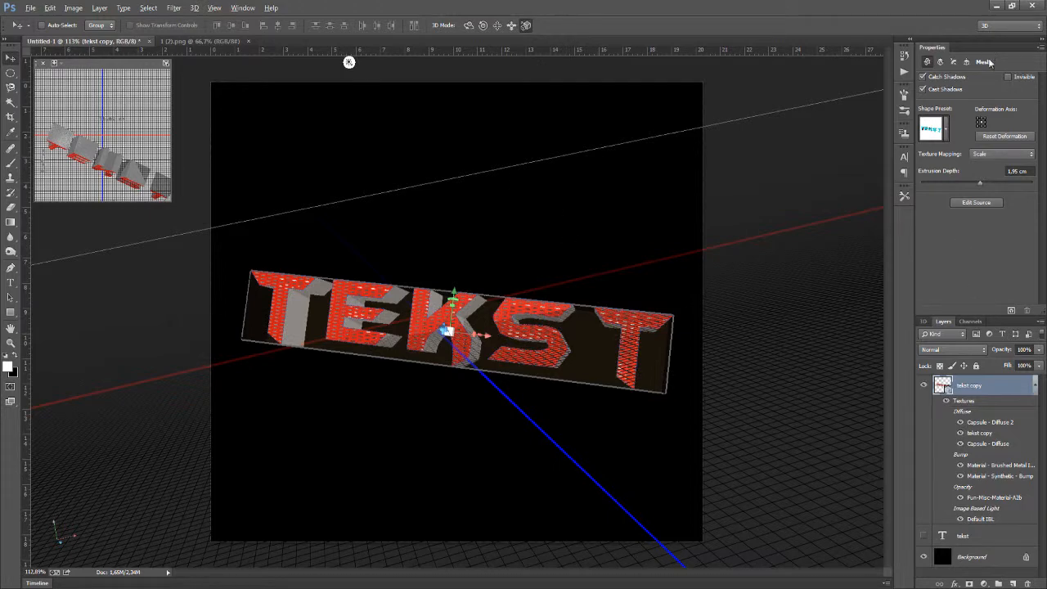
Try the Bevel With Contour shape preset and its neighbouring basic presets on the text mesh
left_click(946, 129)
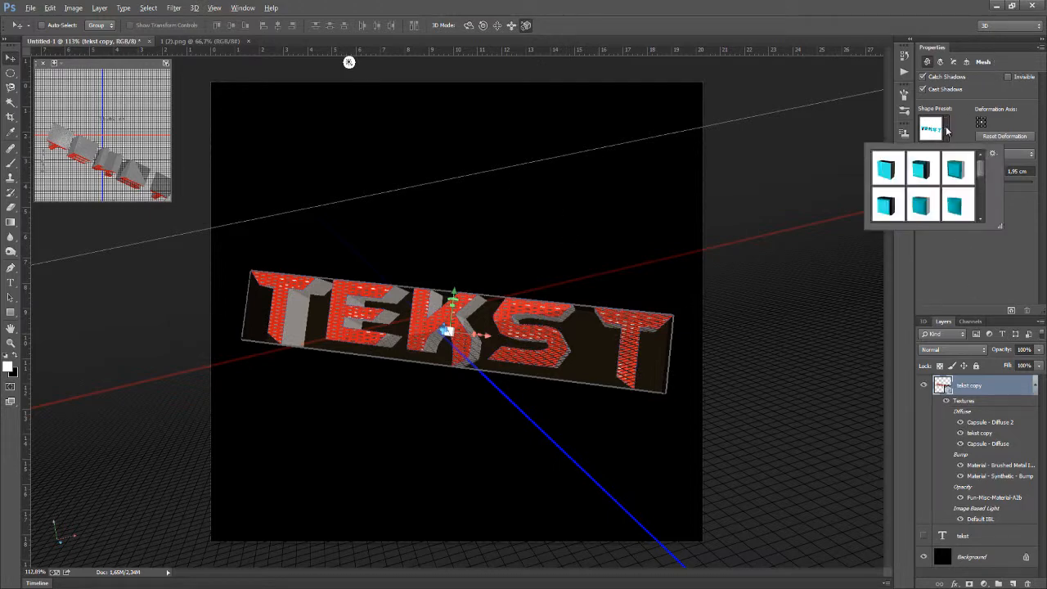
left_click(890, 206)
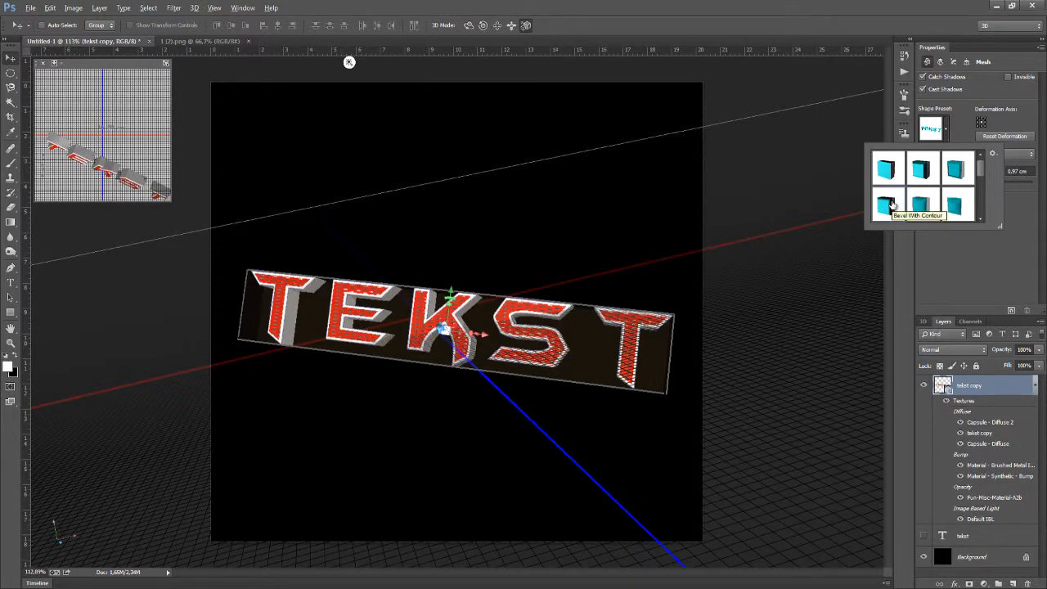
left_click(888, 170)
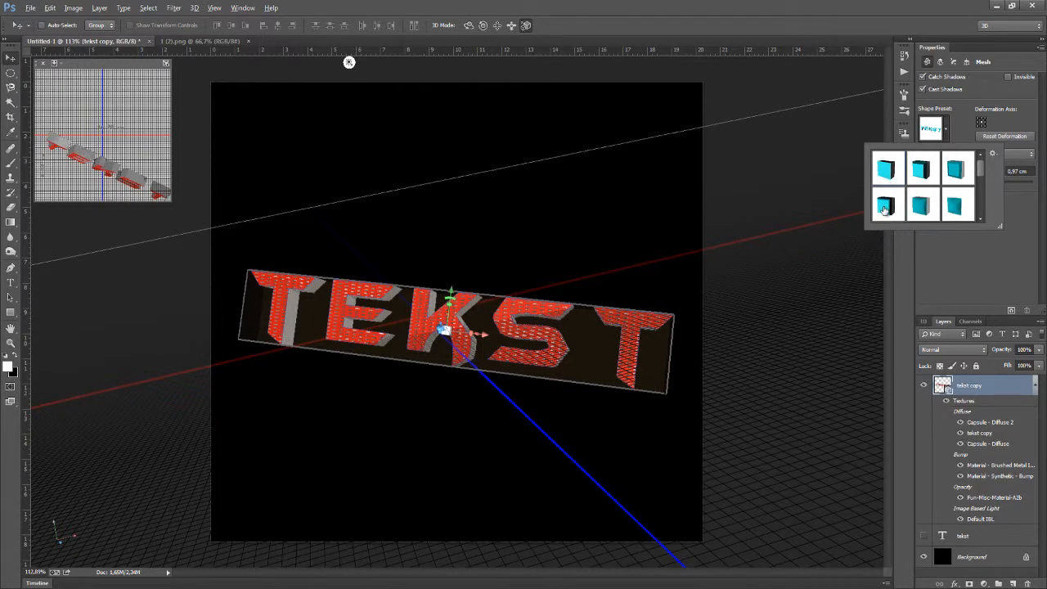
left_click(886, 208)
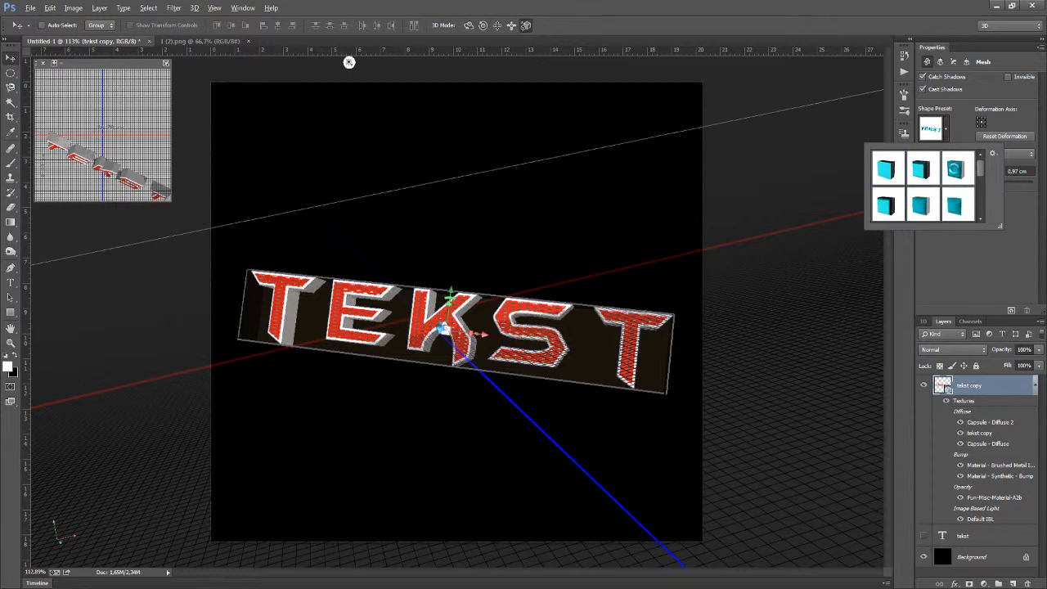
left_click(922, 208)
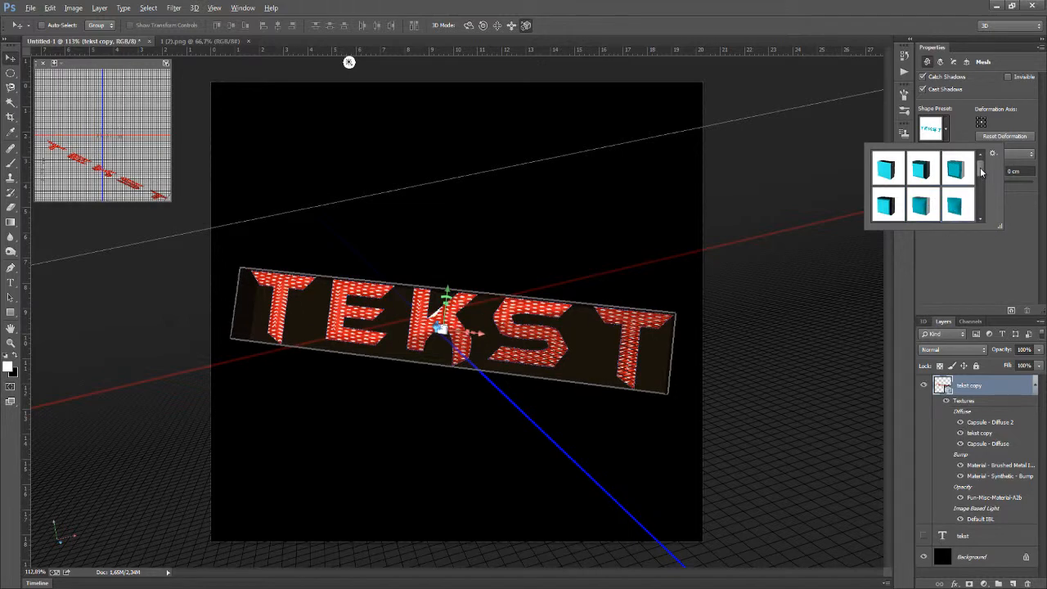
Try the flared, sheared and circularly bent shape presets on the text mesh
left_click_drag(980, 174, 980, 190)
left_click(890, 179)
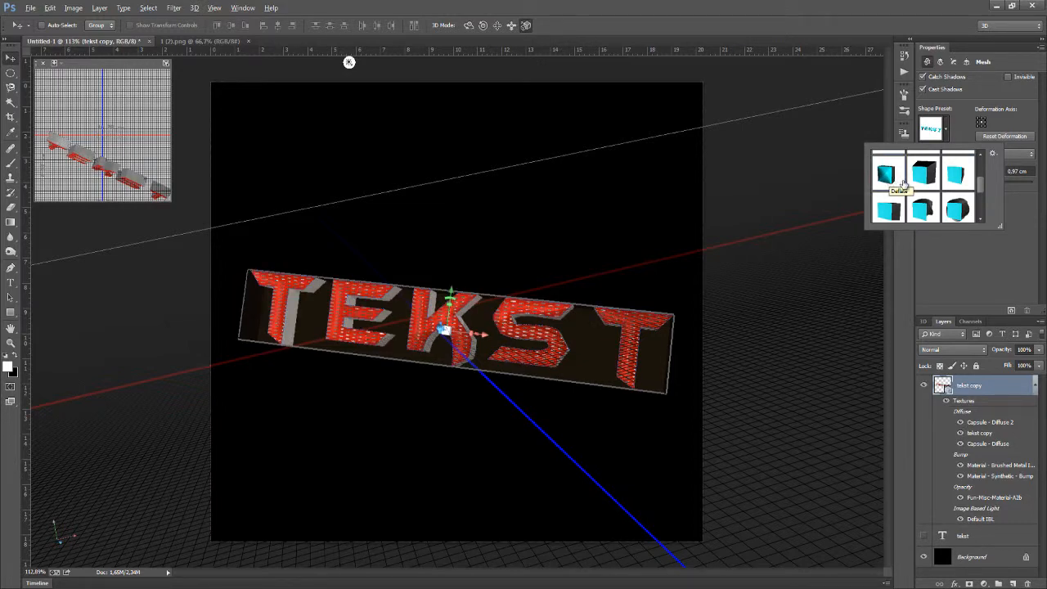
left_click(956, 179)
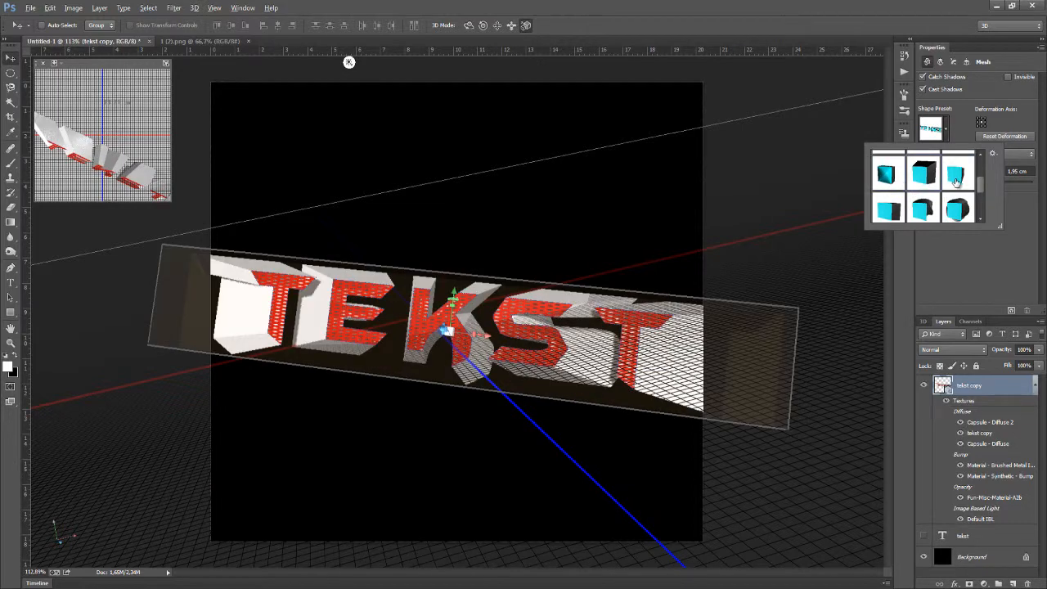
left_click(957, 205)
left_click(890, 214)
left_click_drag(982, 191, 982, 202)
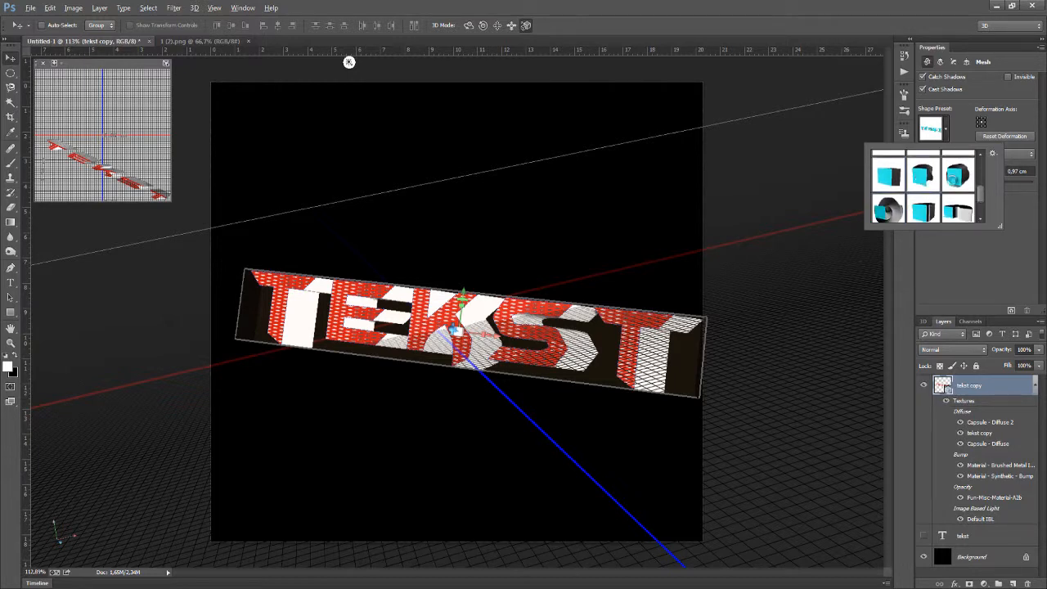
left_click(956, 182)
left_click(954, 183)
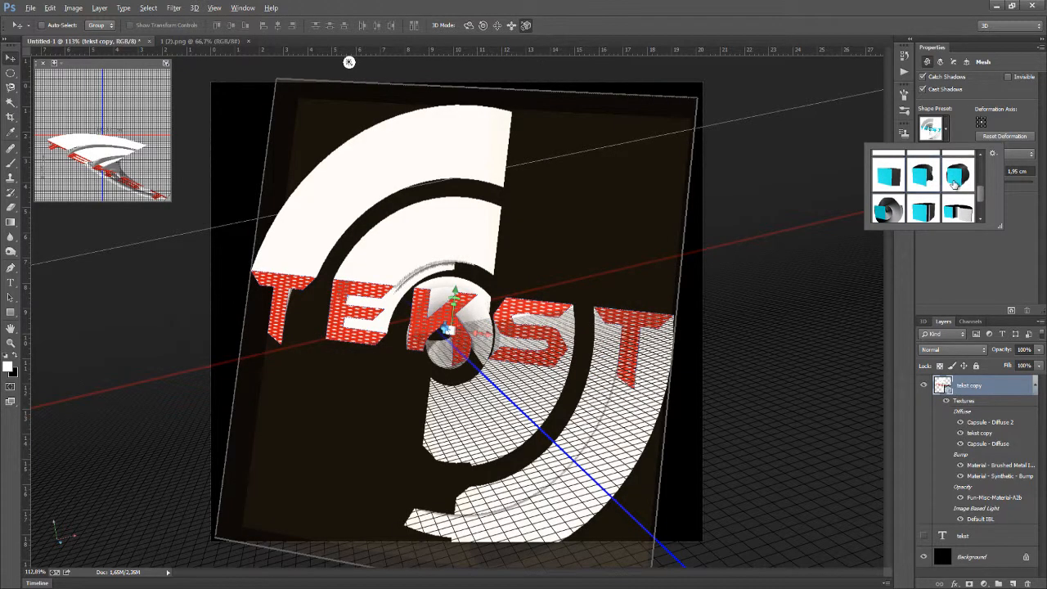
left_click_drag(981, 202, 981, 209)
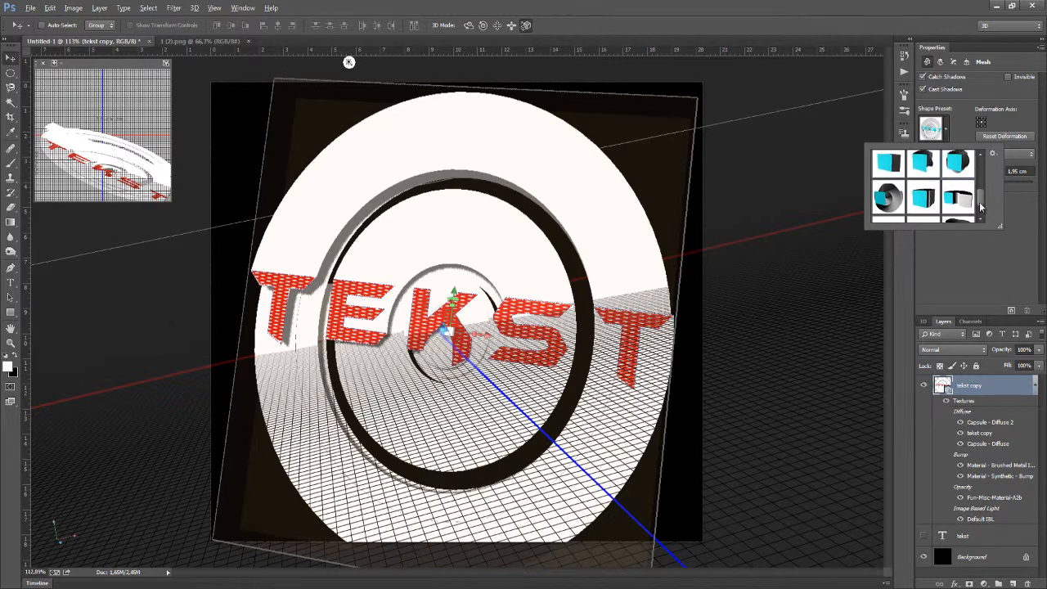
left_click(955, 199)
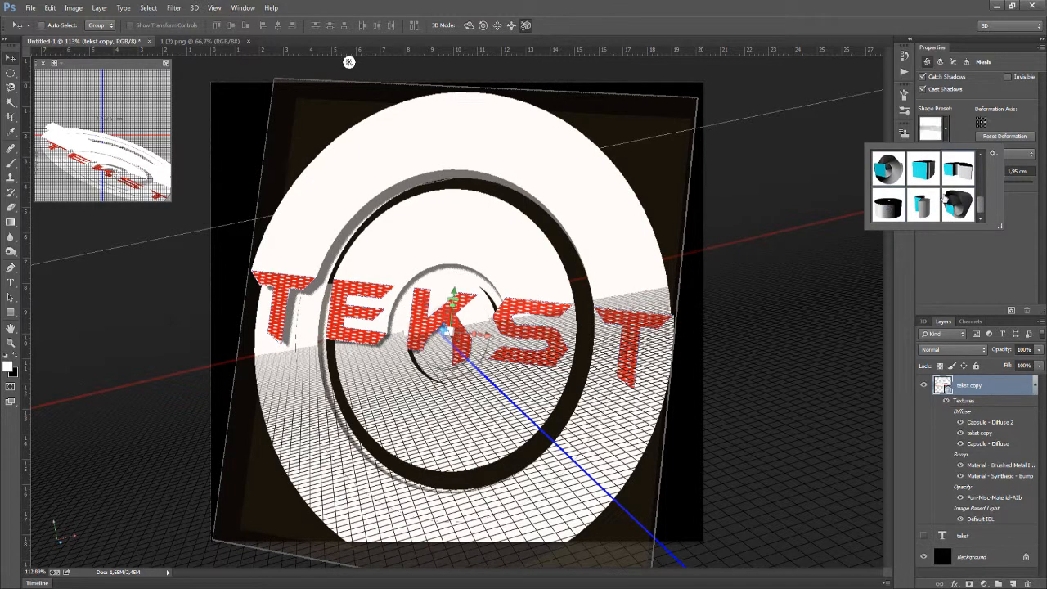
Compare the basic shape presets again and apply the shallow one with the slightly inflated front to the text
left_click_drag(980, 207, 980, 169)
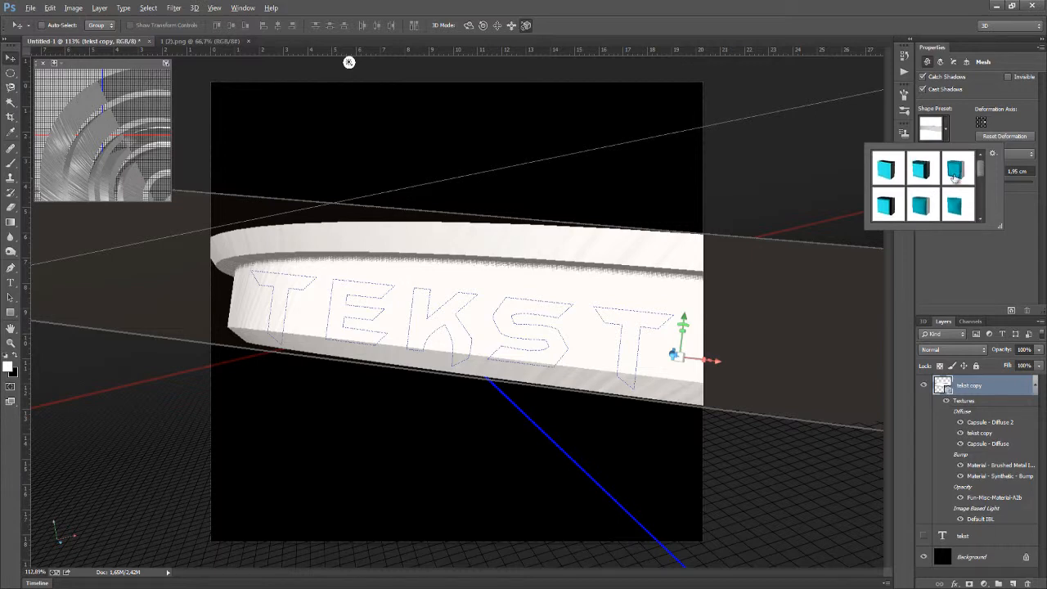
left_click(911, 179)
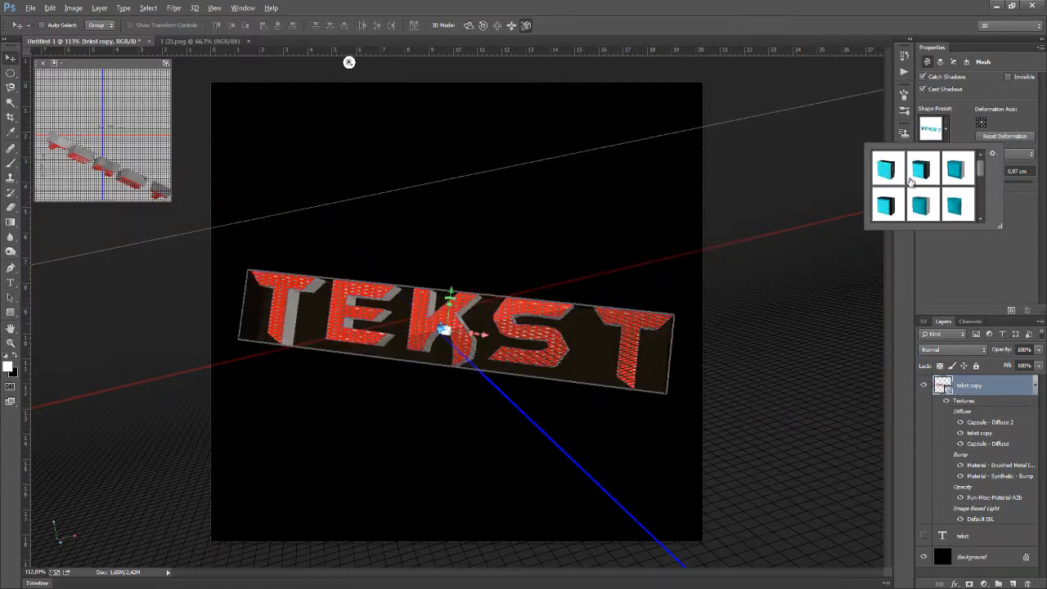
left_click(955, 206)
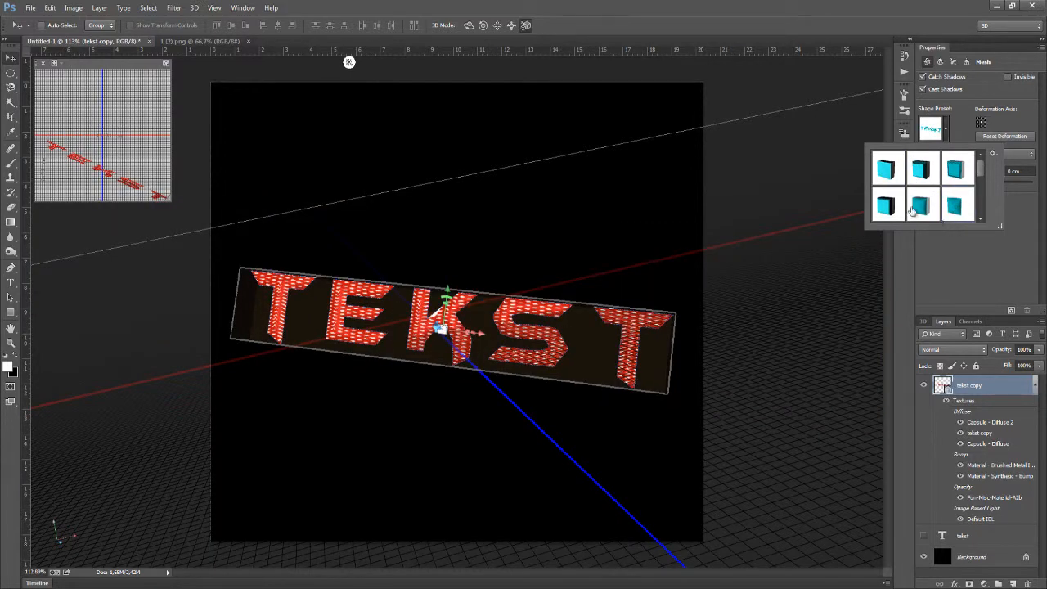
left_click(918, 213)
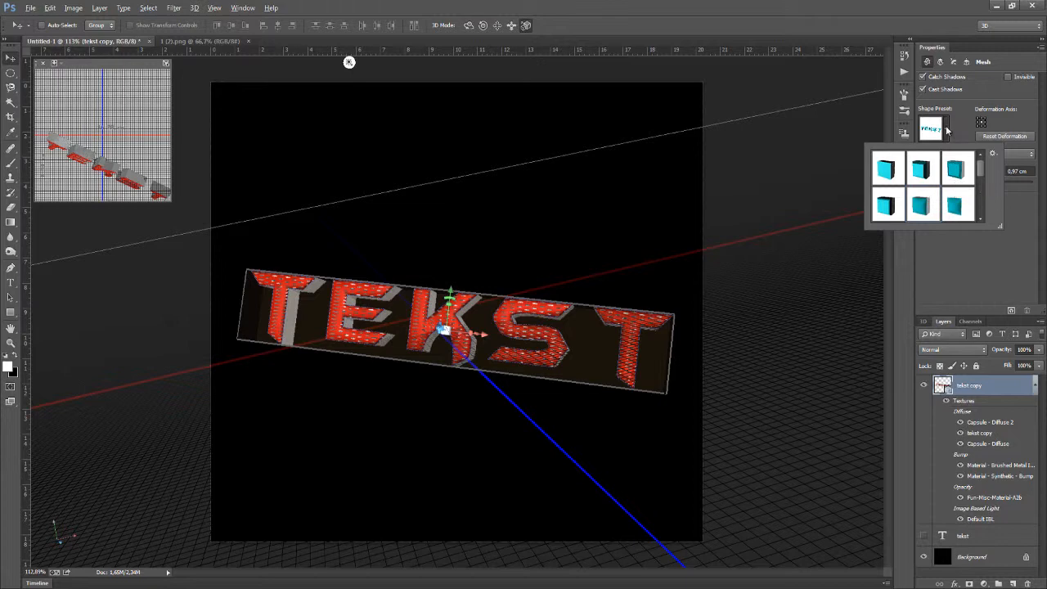
Try a very deep extrusion on the text, undo it, and set the extrusion depth to 1.55 cm
left_click(947, 130)
left_click_drag(979, 185, 1018, 186)
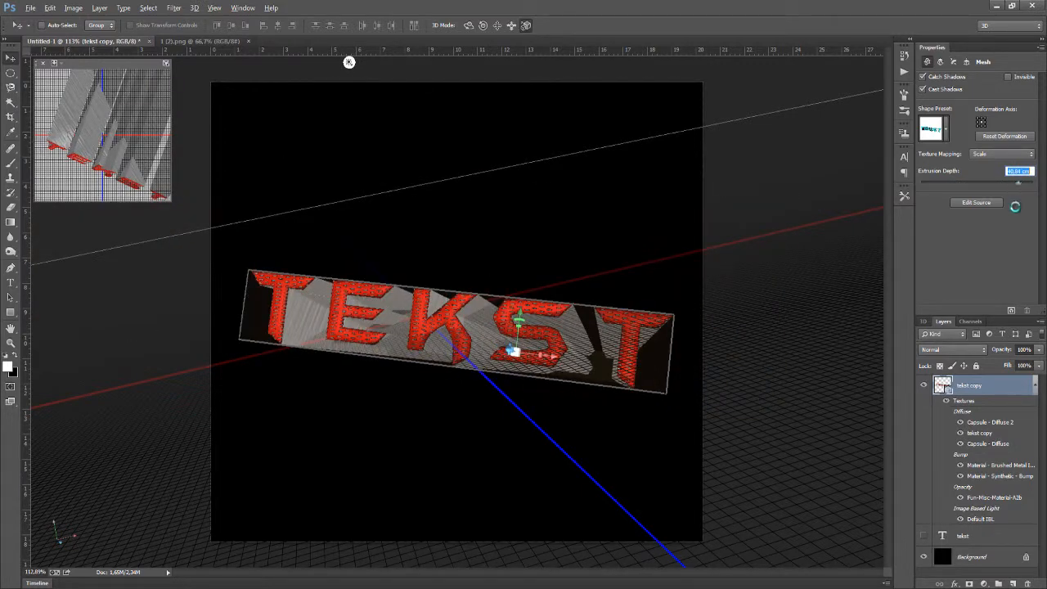
key("ctrl+z")
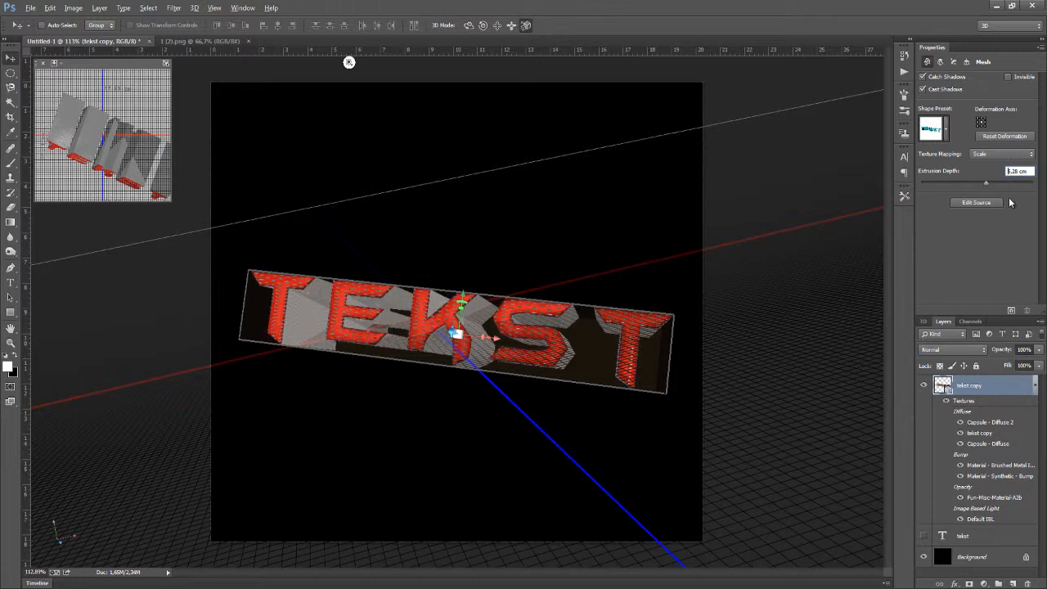
key("ctrl+z")
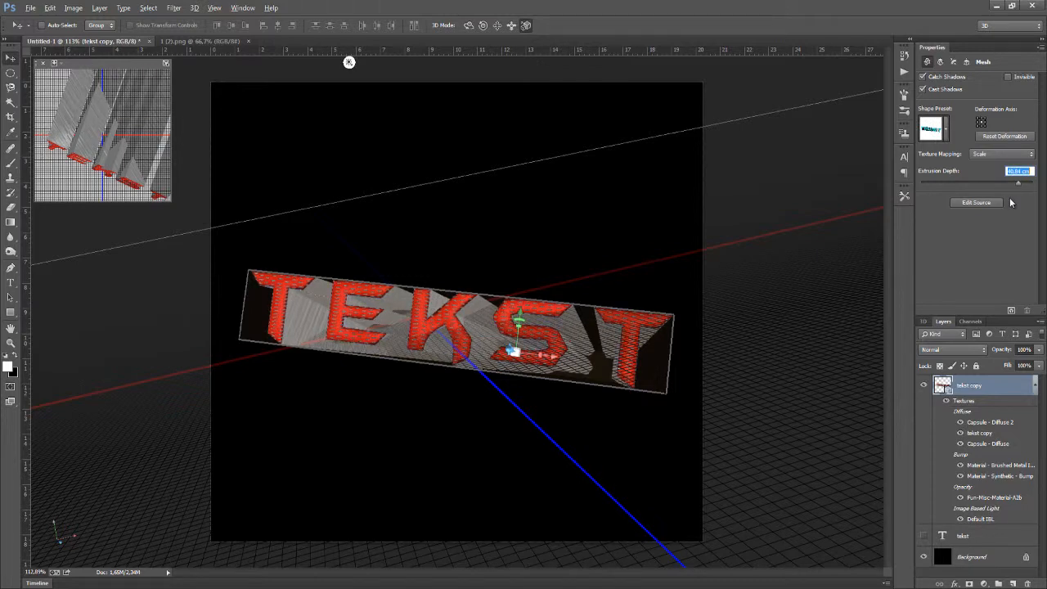
key("ctrl+z")
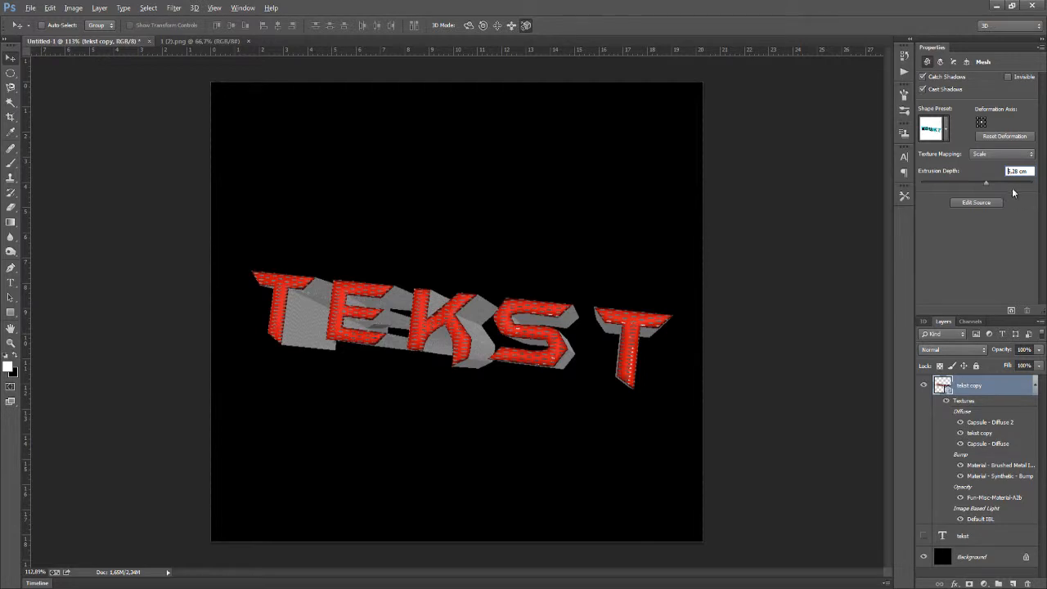
left_click_drag(986, 182, 978, 182)
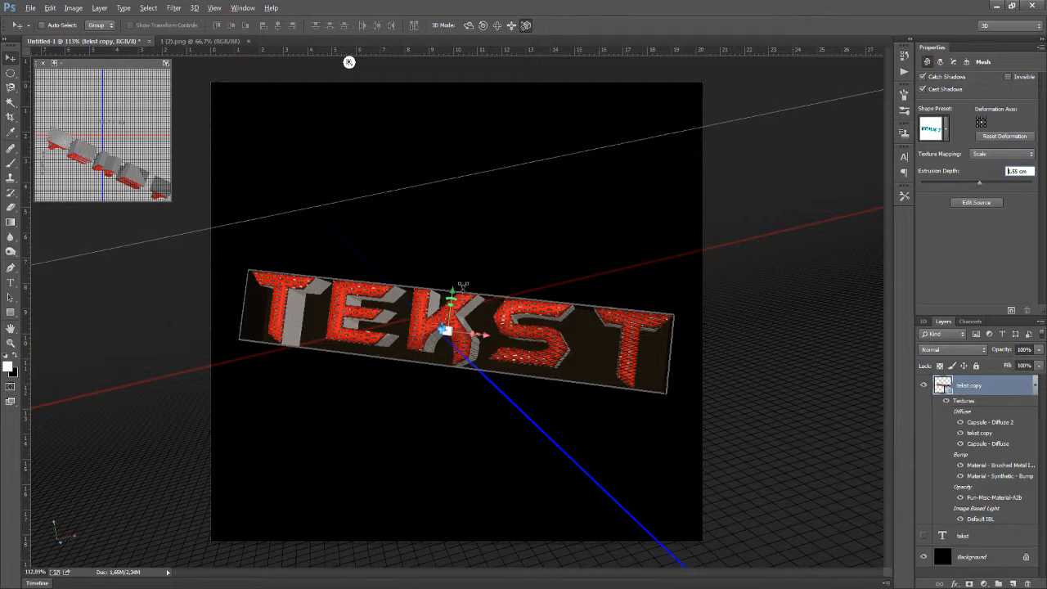
Rotate the text slightly so it slopes down more steeply, and set the front cap's inflate angle to -1°
mouse_move(458, 307)
left_mouse_down()
mouse_move(446, 326)
mouse_move(463, 303)
mouse_move(457, 310)
left_mouse_up()
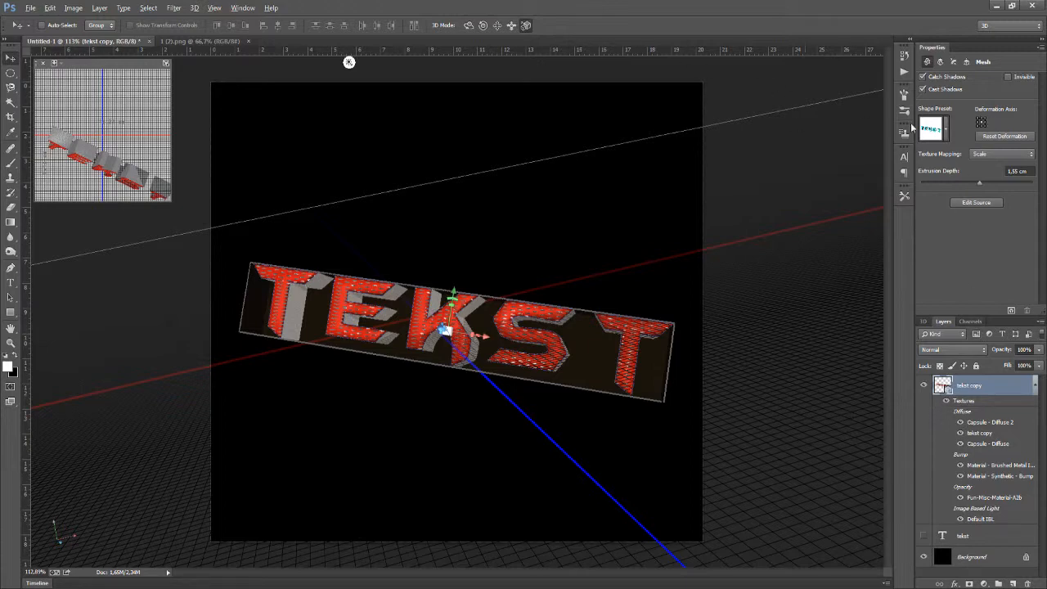
left_click(953, 62)
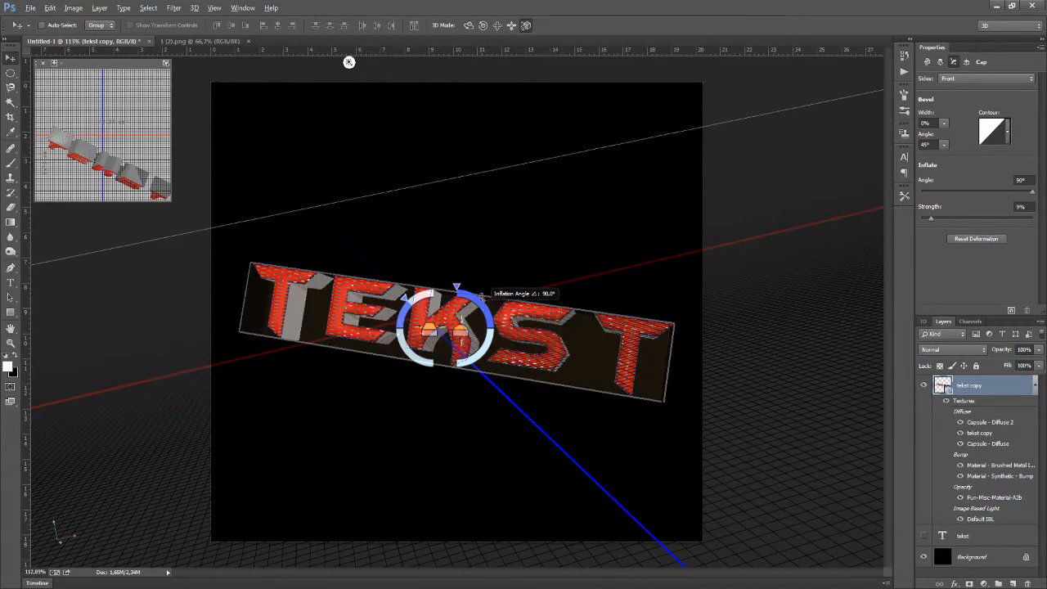
left_click_drag(481, 295, 389, 401)
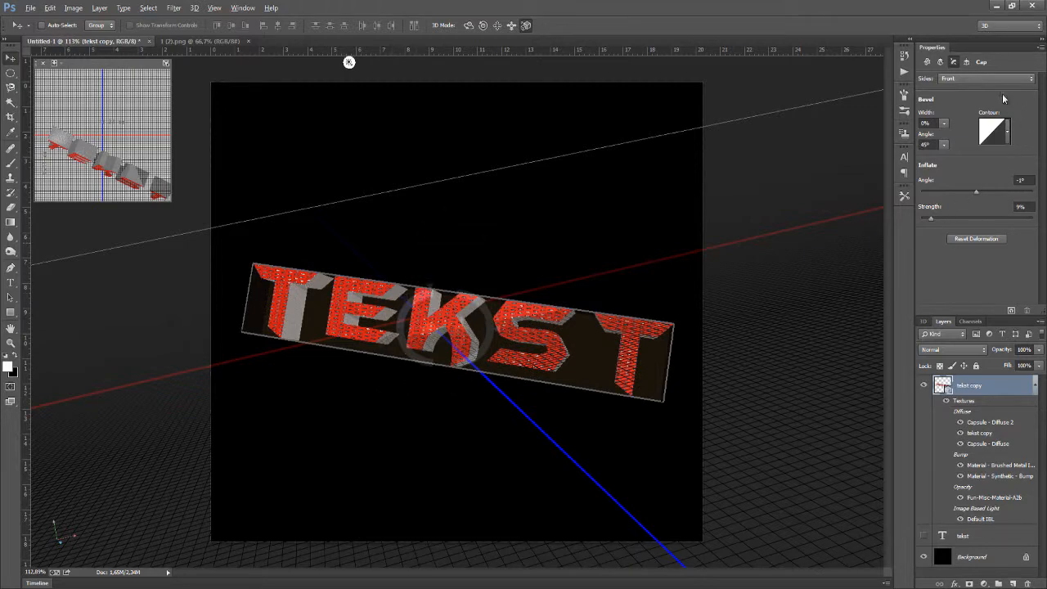
Bring up the text's deformation settings, and widen the 3D camera's view to a 46 mm lens
left_click(941, 63)
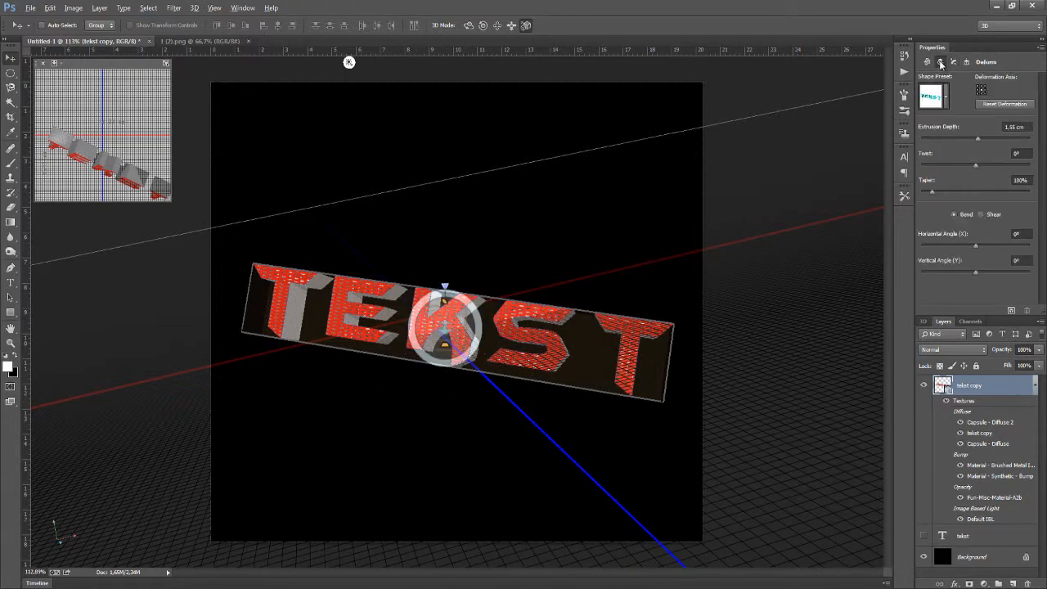
mouse_move(461, 304)
left_mouse_down()
mouse_move(448, 292)
mouse_move(456, 309)
left_mouse_up()
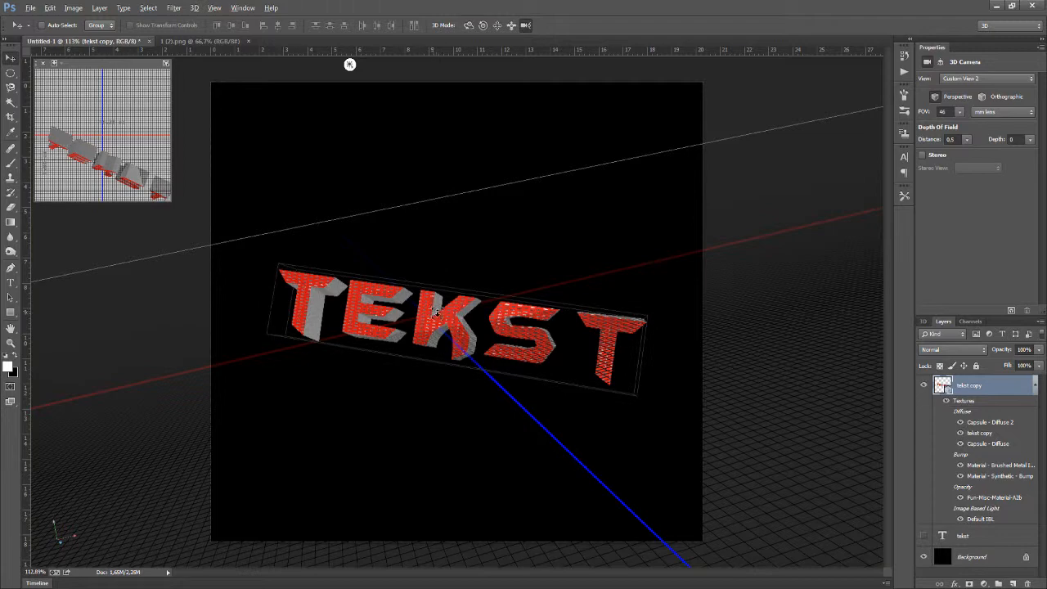
Check the 3D text's coordinate, cap and mesh settings, and move the text slightly along its Z axis
left_click(441, 321)
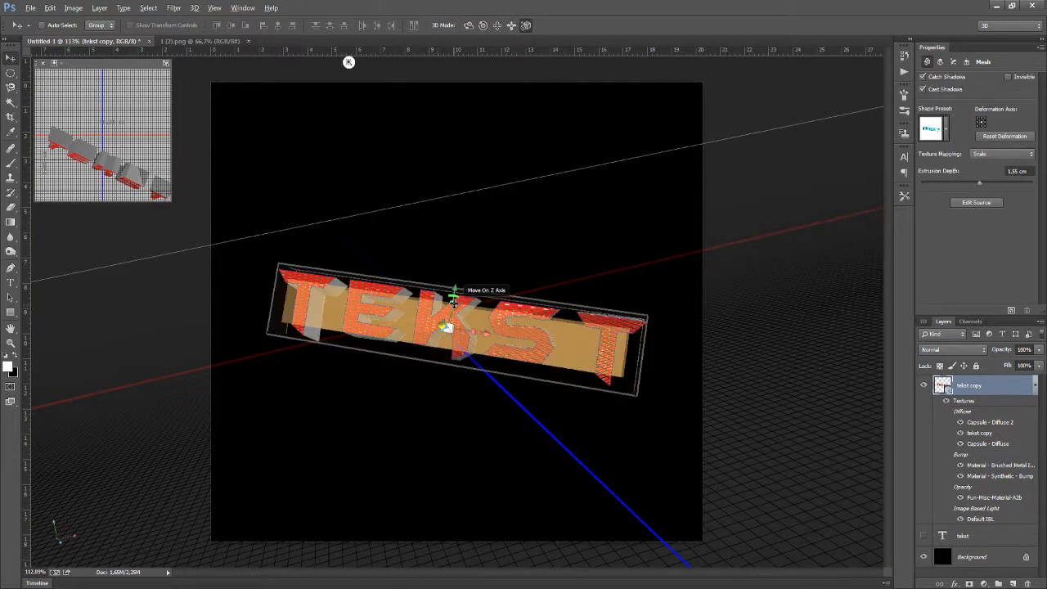
left_click(967, 62)
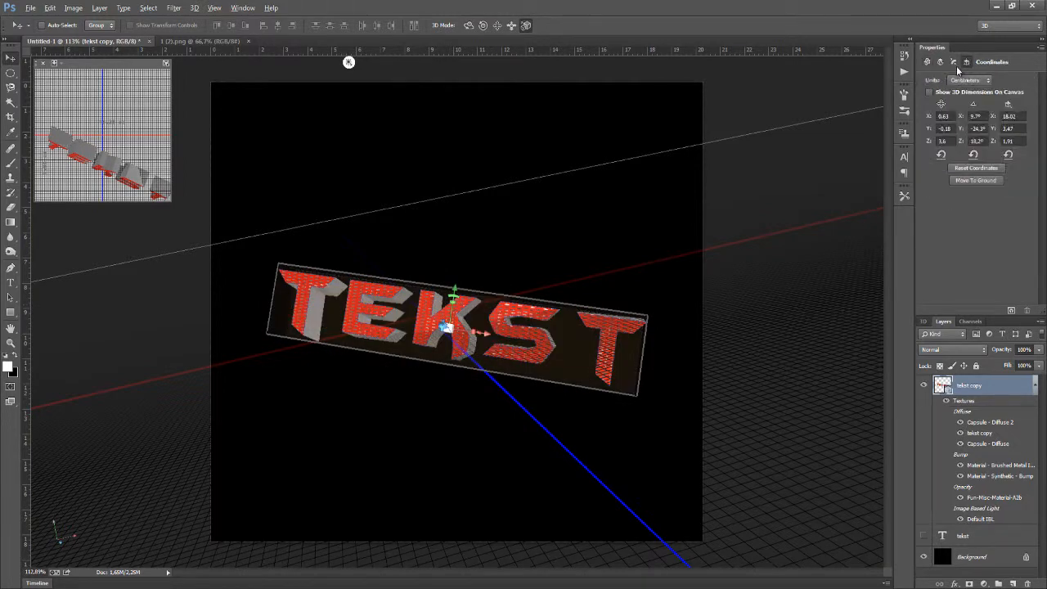
left_click(955, 63)
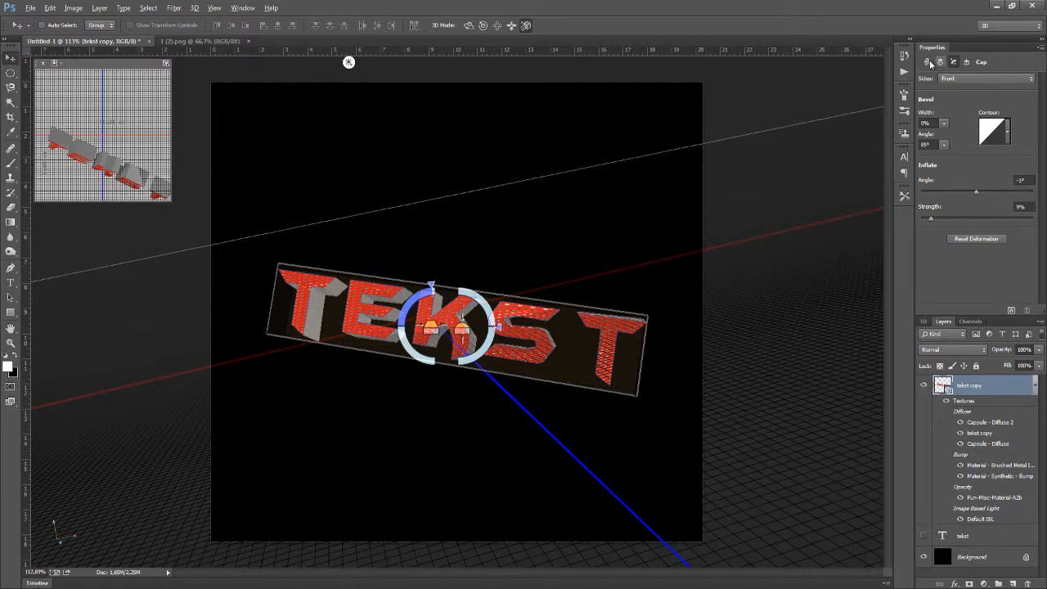
left_click(928, 62)
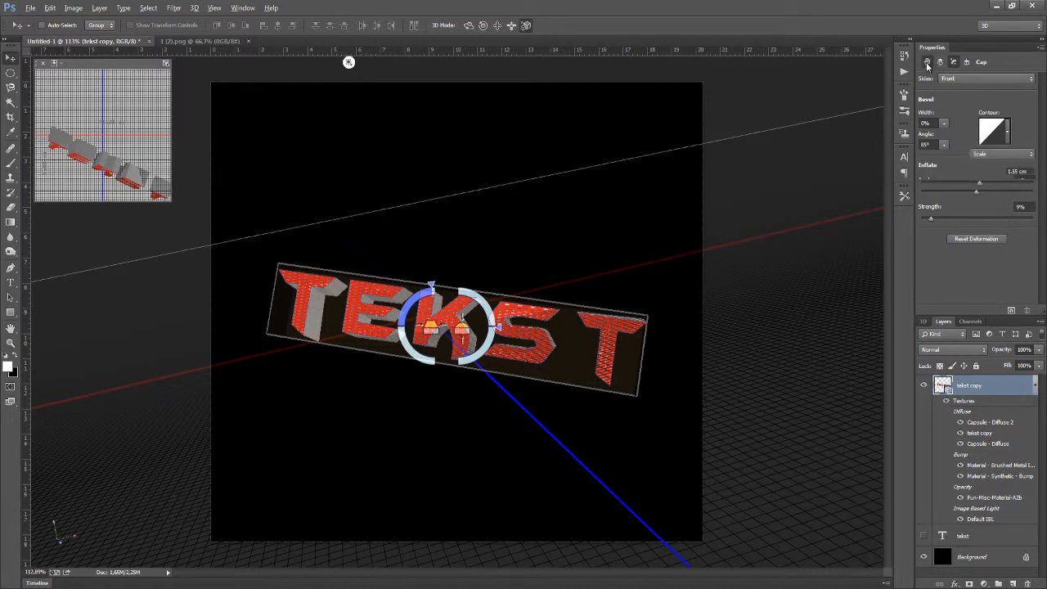
left_click(1035, 388)
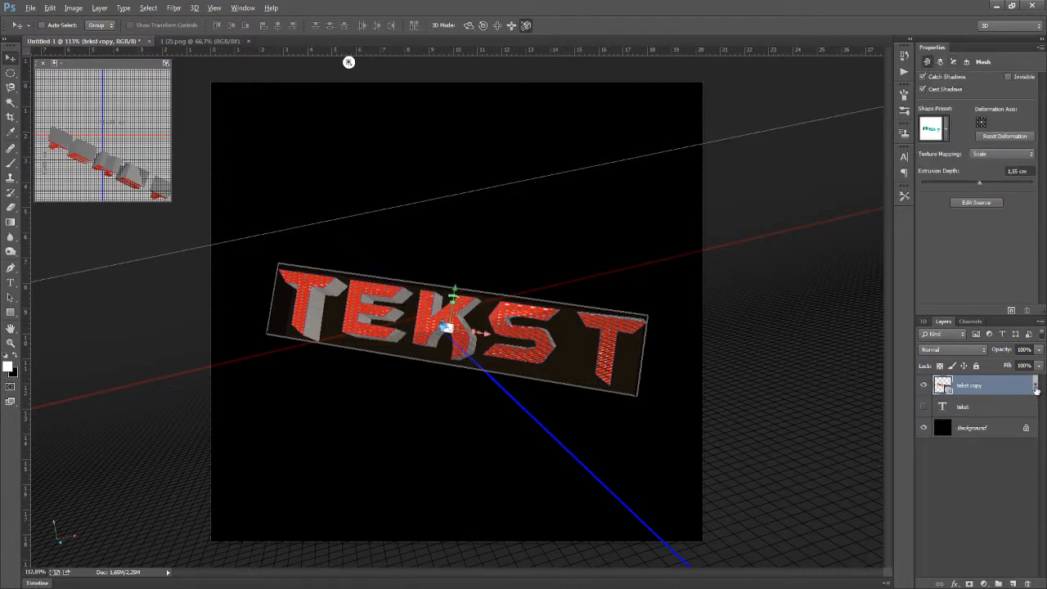
left_click(1036, 388)
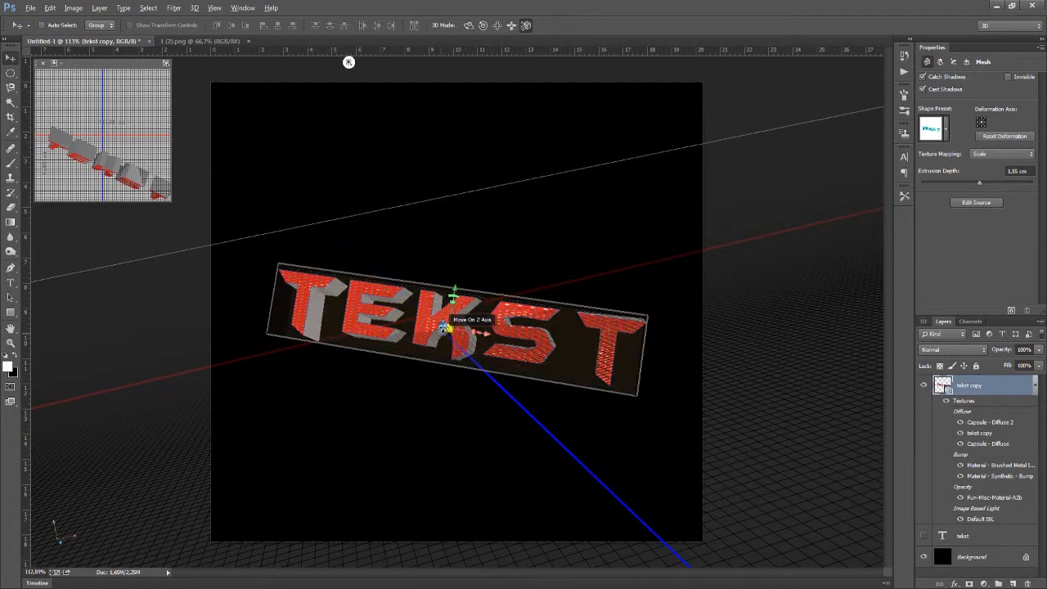
left_click_drag(443, 327, 449, 303)
left_click(450, 304)
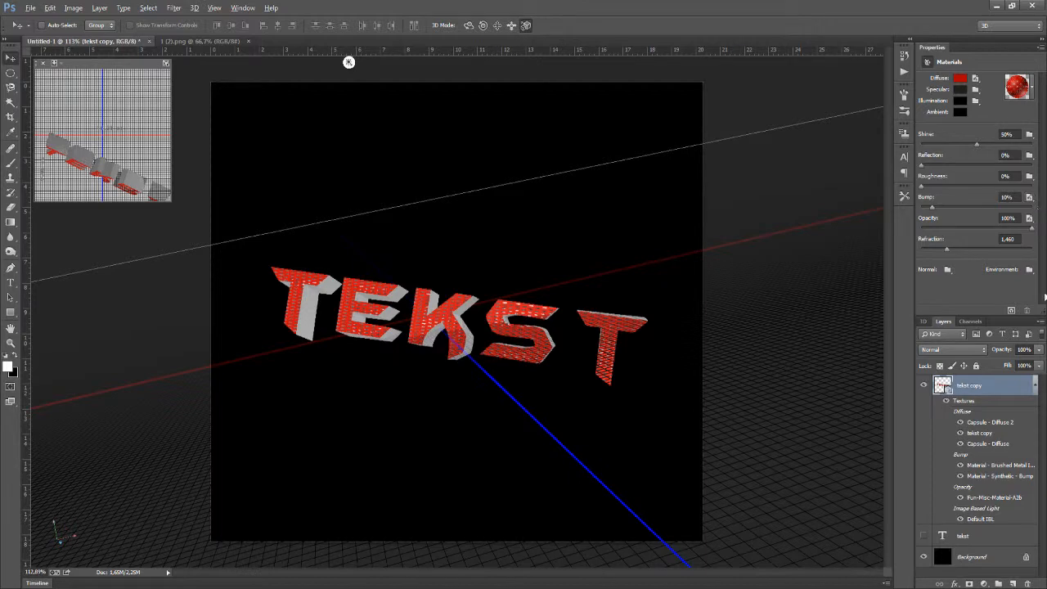
Render the tekst copy 3D layer and rasterize it
right_click(981, 385)
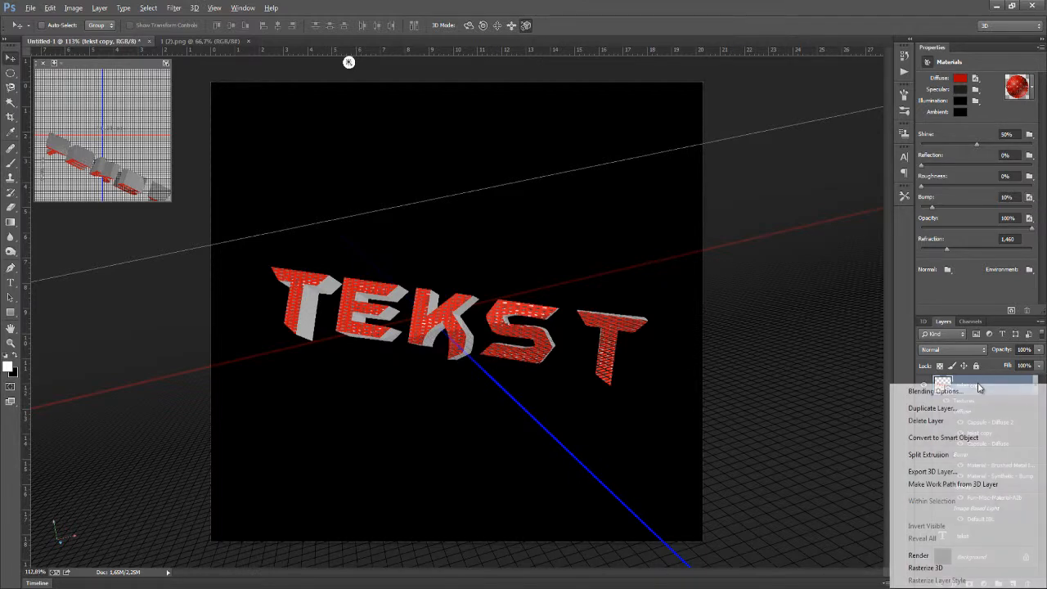
left_click(980, 388)
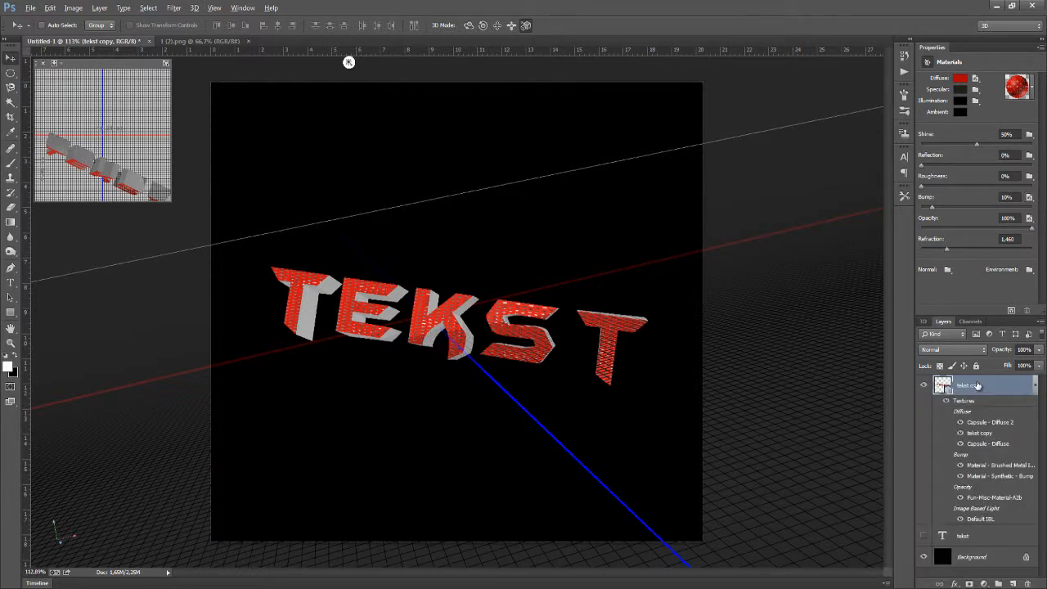
left_click(1037, 386)
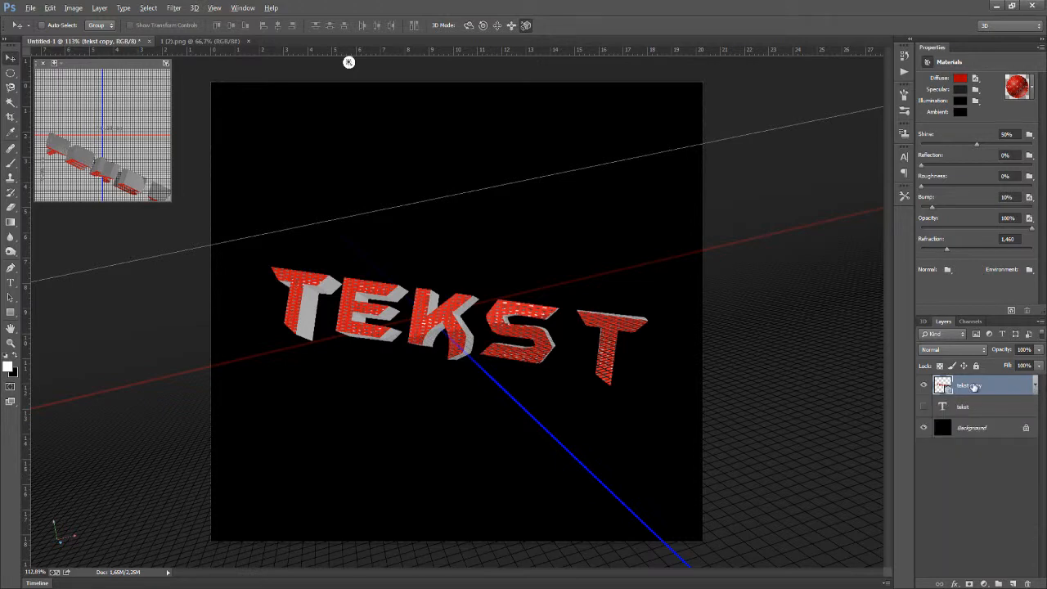
right_click(963, 390)
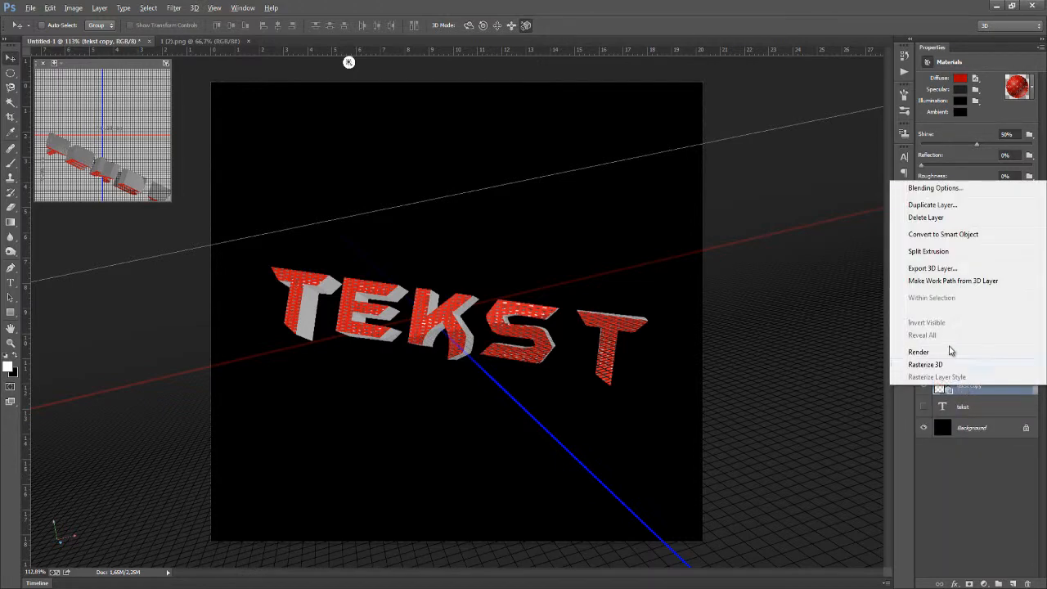
left_click(948, 353)
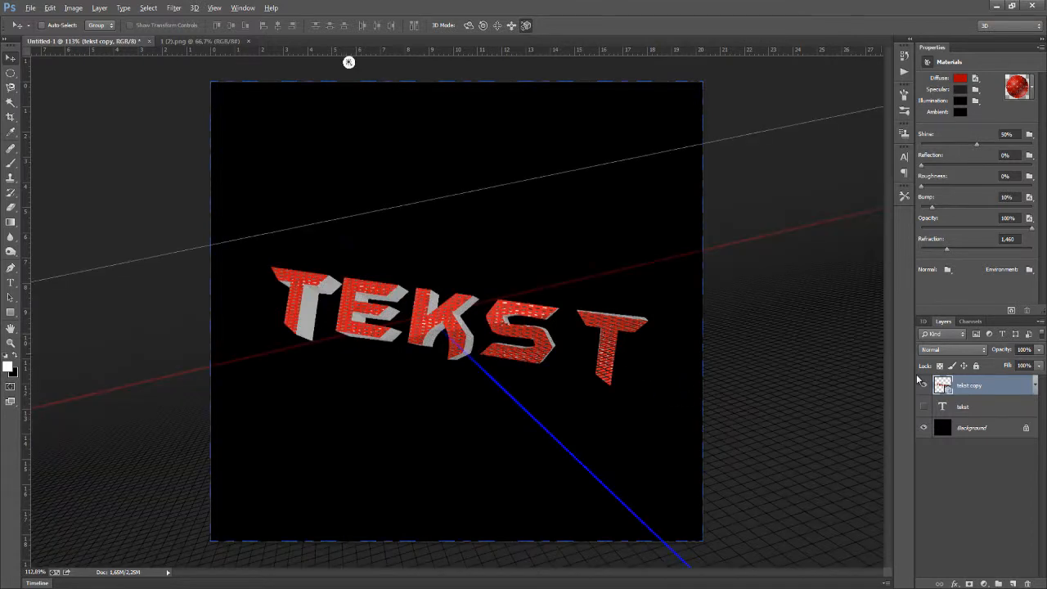
right_click(977, 386)
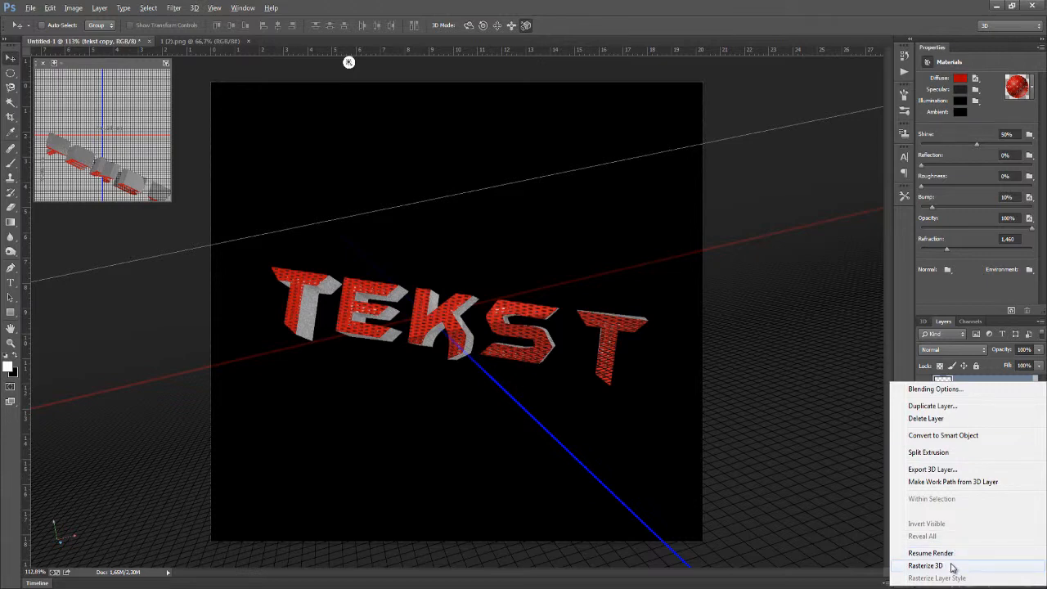
left_click(925, 566)
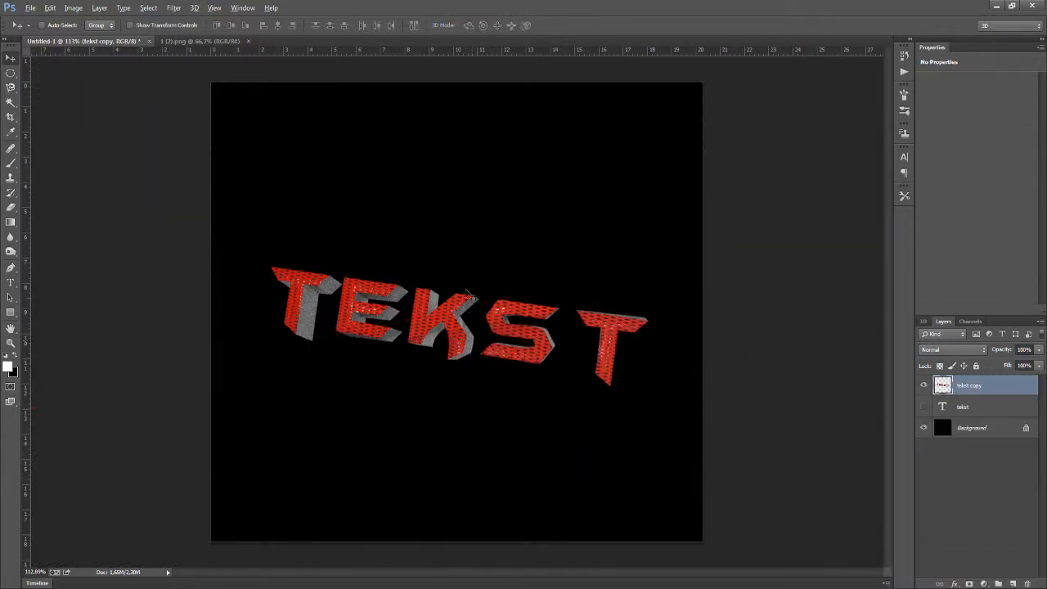
Try placing a duplicate of the rasterized text above the original, and undo it
scroll(458, 254, "down", 2)
scroll(458, 254, "up", 2)
left_click_drag(470, 331, 476, 200)
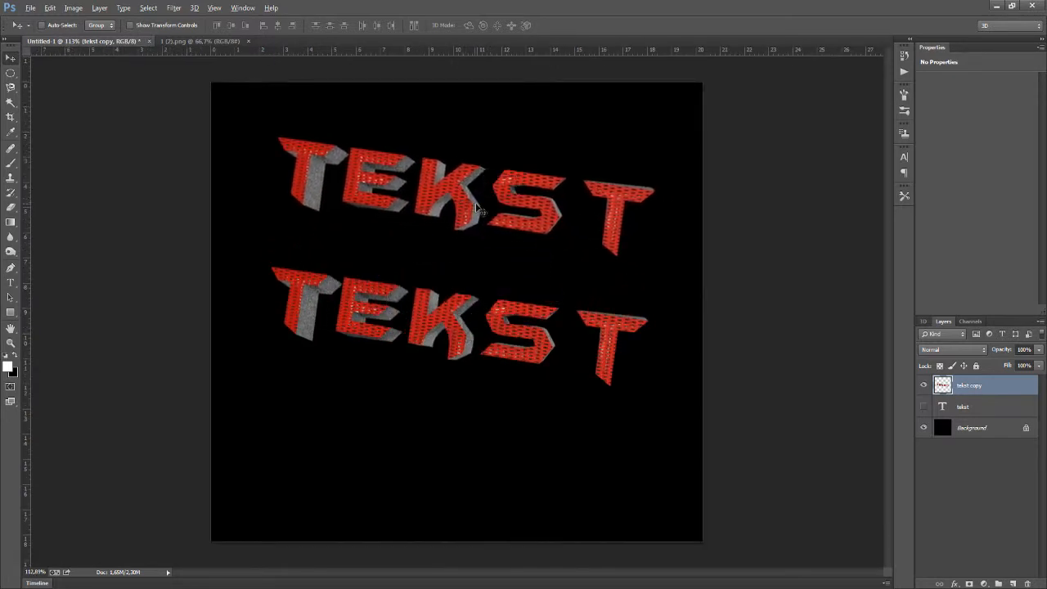
key("ctrl+z")
mouse_move(479, 348)
left_mouse_down()
mouse_move(461, 325)
mouse_move(489, 354)
mouse_move(481, 347)
left_mouse_up()
Compare the flat tekst layer with the rasterized text moved below it, hide the flat layer and return the rasterized text to its place
left_click(924, 407)
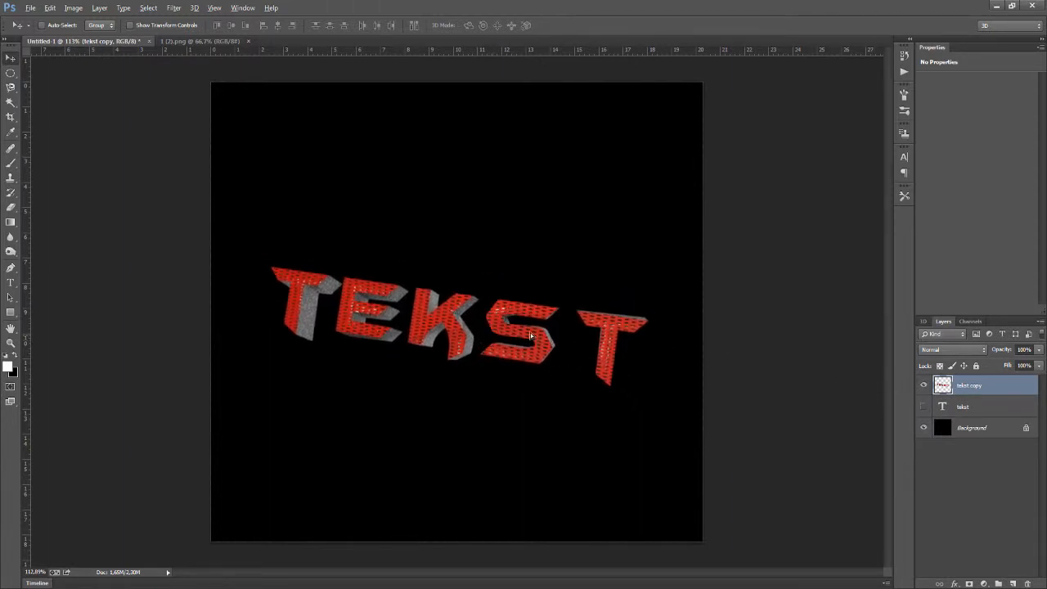
left_click(924, 407)
left_click_drag(464, 309, 448, 490)
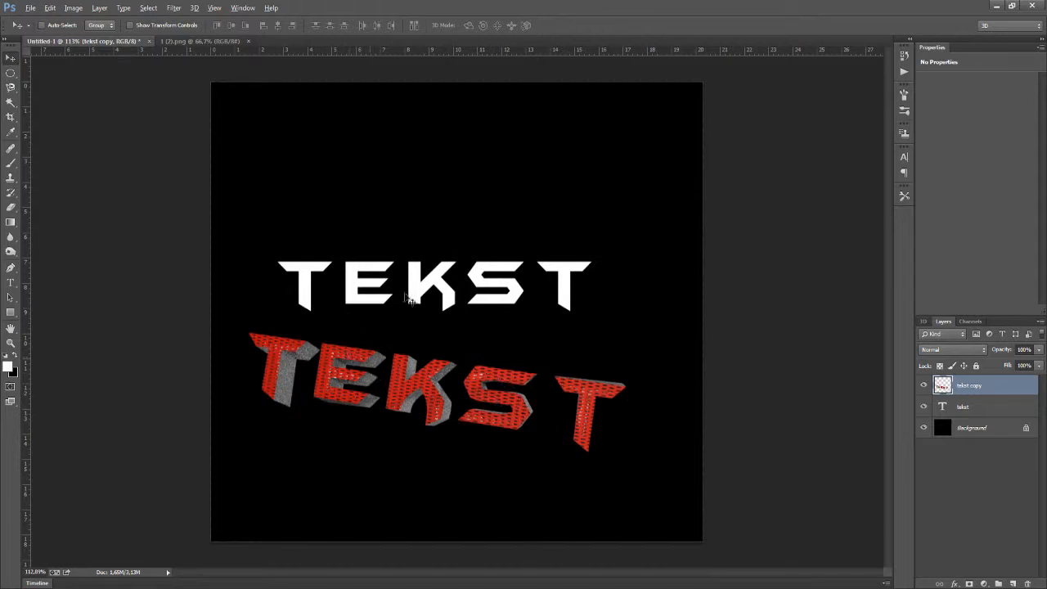
left_click(966, 409)
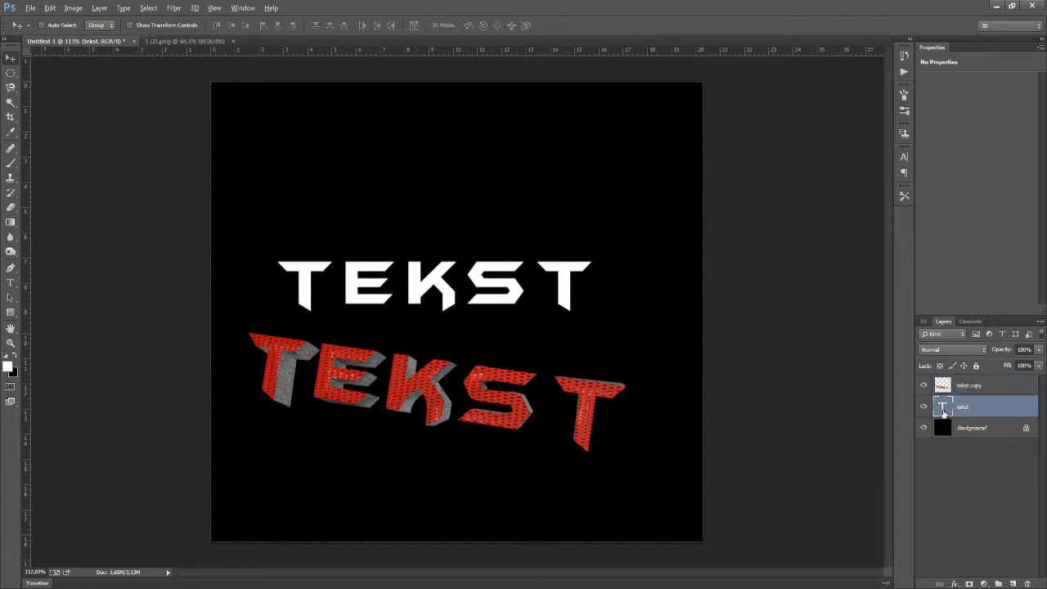
left_click(924, 407)
left_click(1002, 395)
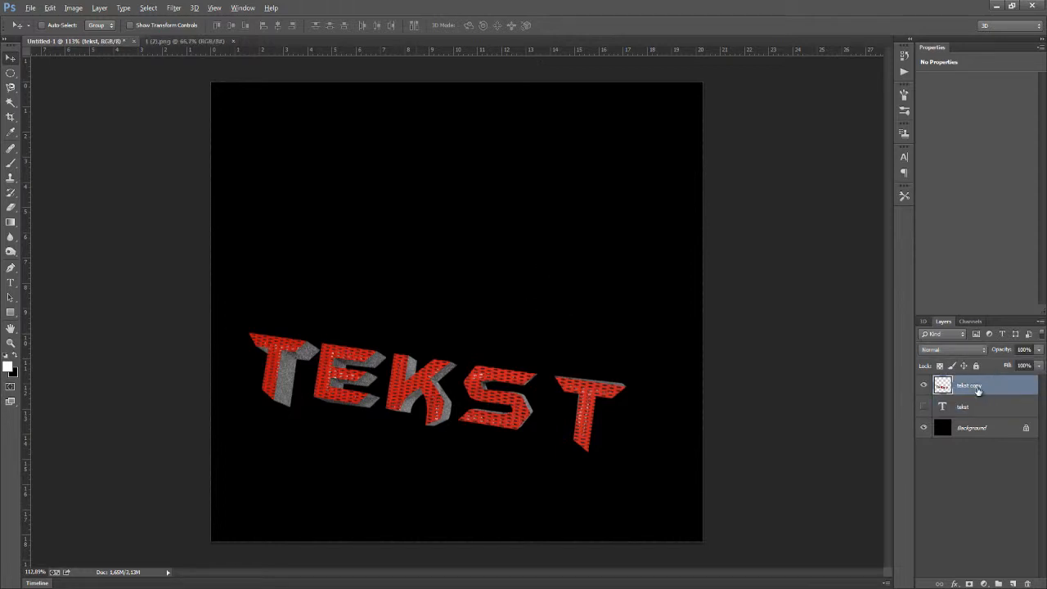
left_click_drag(473, 414, 495, 348)
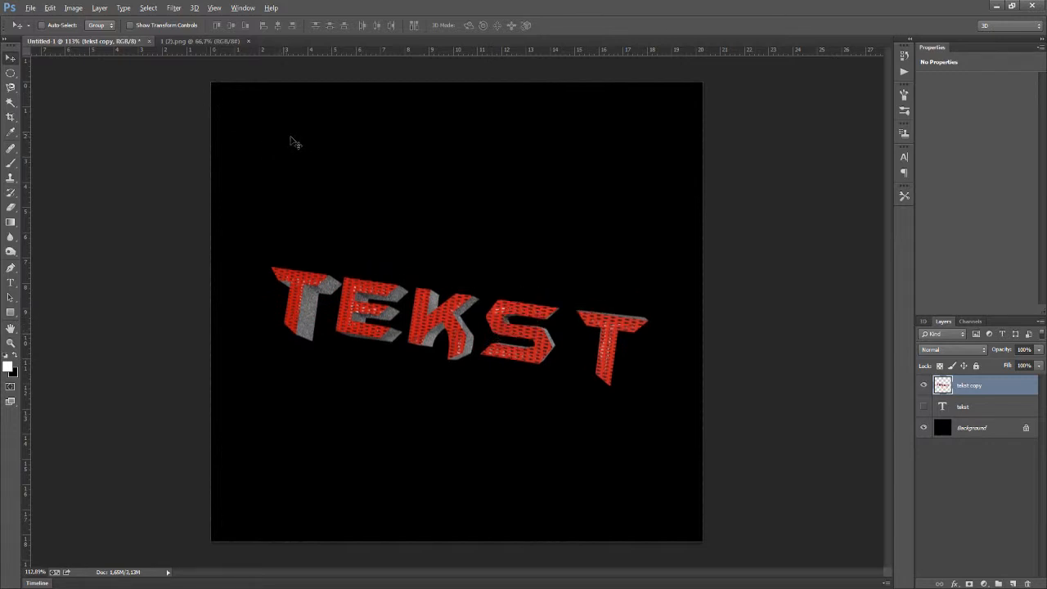
Copy the red space image from 1 (2).png into the text document above the text, and set its blend mode to Screen
left_click(188, 41)
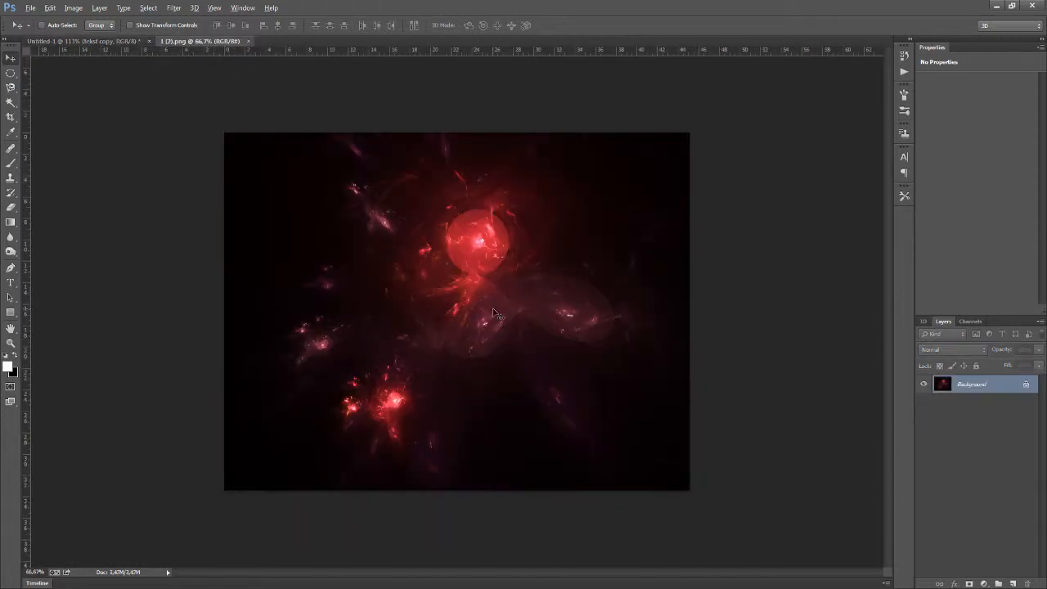
key("ctrl+j")
left_click_drag(481, 330, 482, 283)
scroll(483, 282, "down", 3)
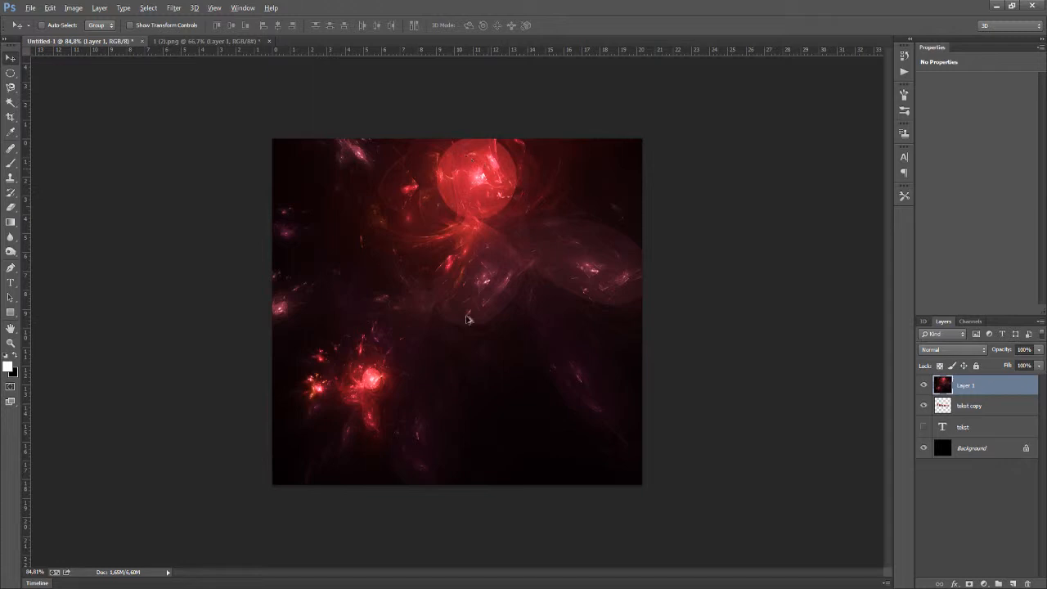
left_click(950, 352)
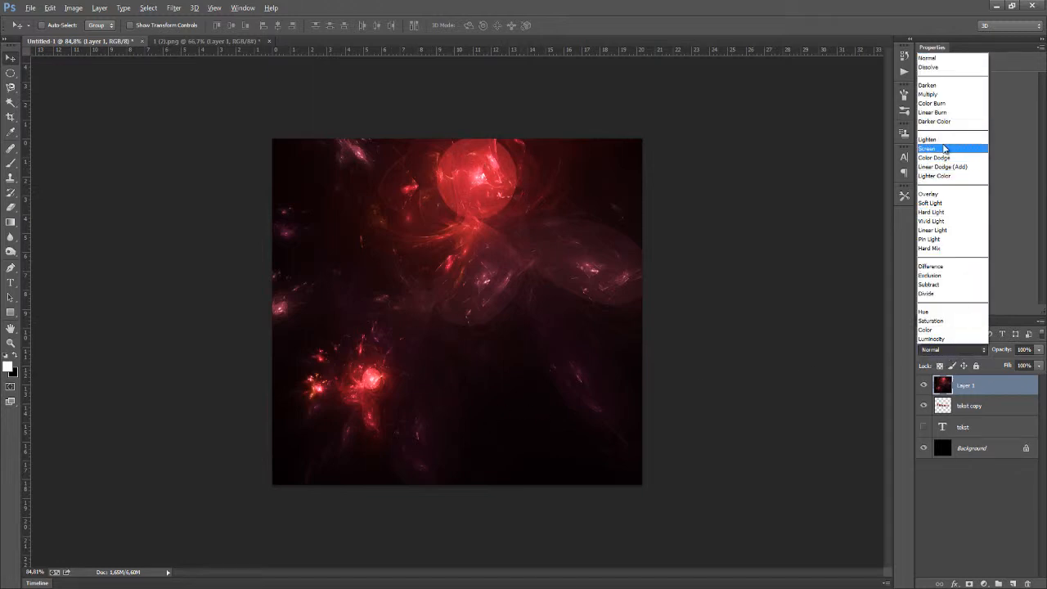
left_click(942, 149)
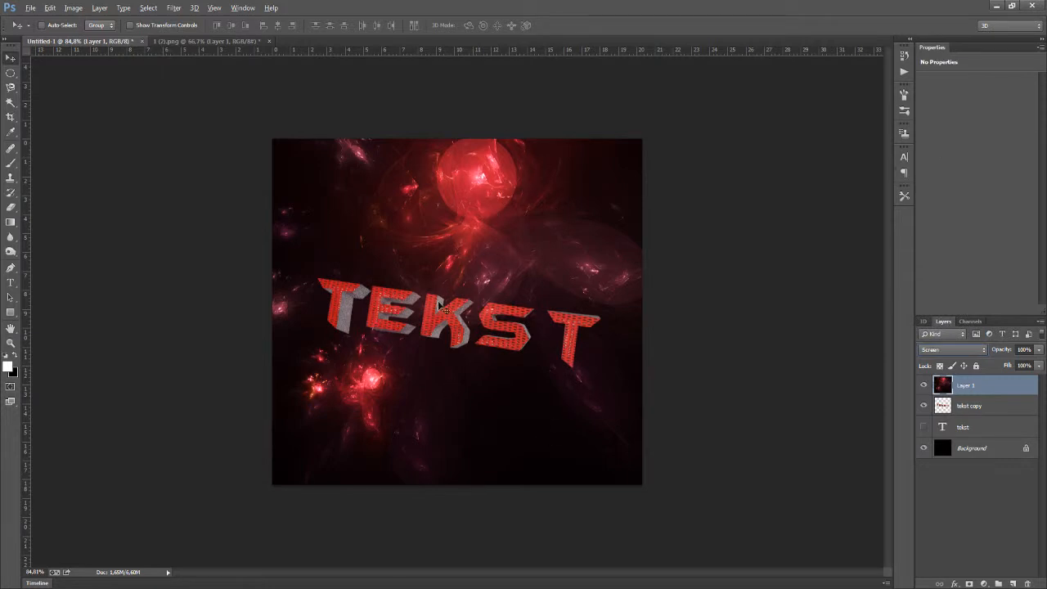
Enlarge the space image layer to about 113% width and 110% height, rotate it about 32° clockwise, and reposition it over the canvas
left_click_drag(498, 222, 500, 295)
scroll(500, 299, "down", 3)
key("ctrl+t")
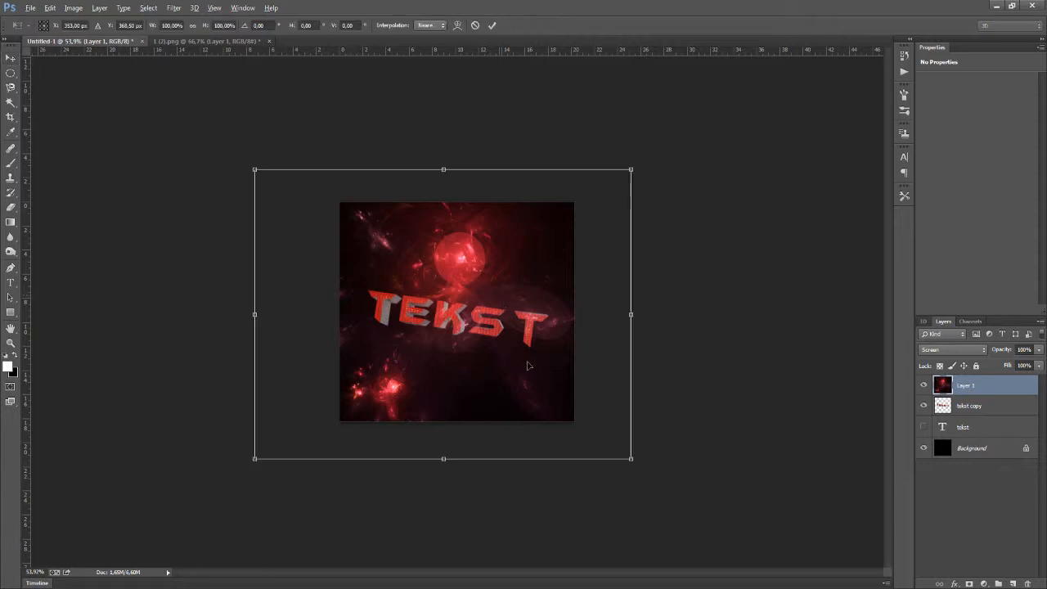
left_click_drag(632, 460, 679, 487)
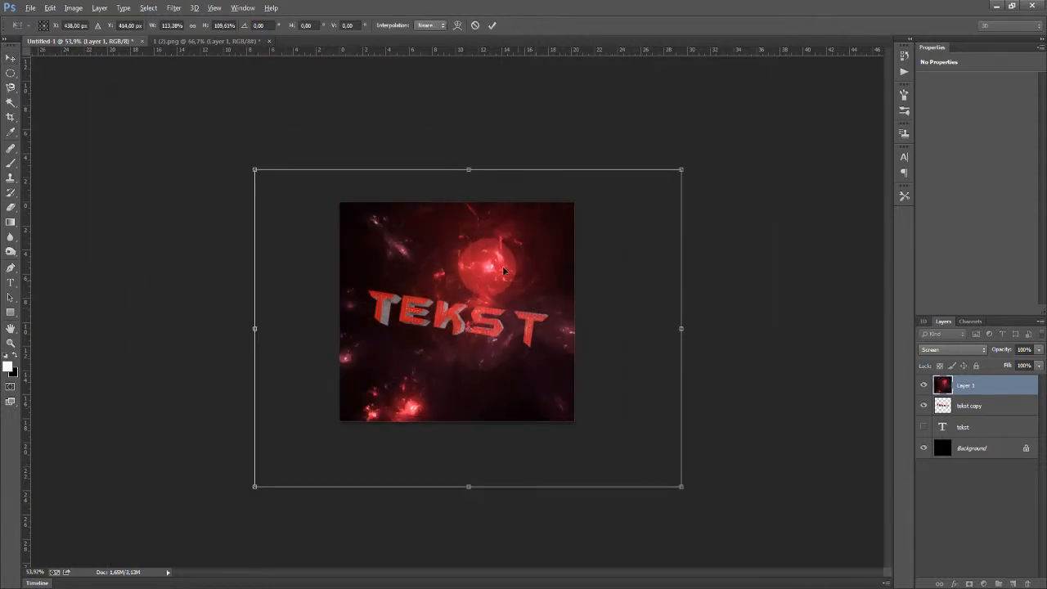
left_click_drag(501, 271, 481, 225)
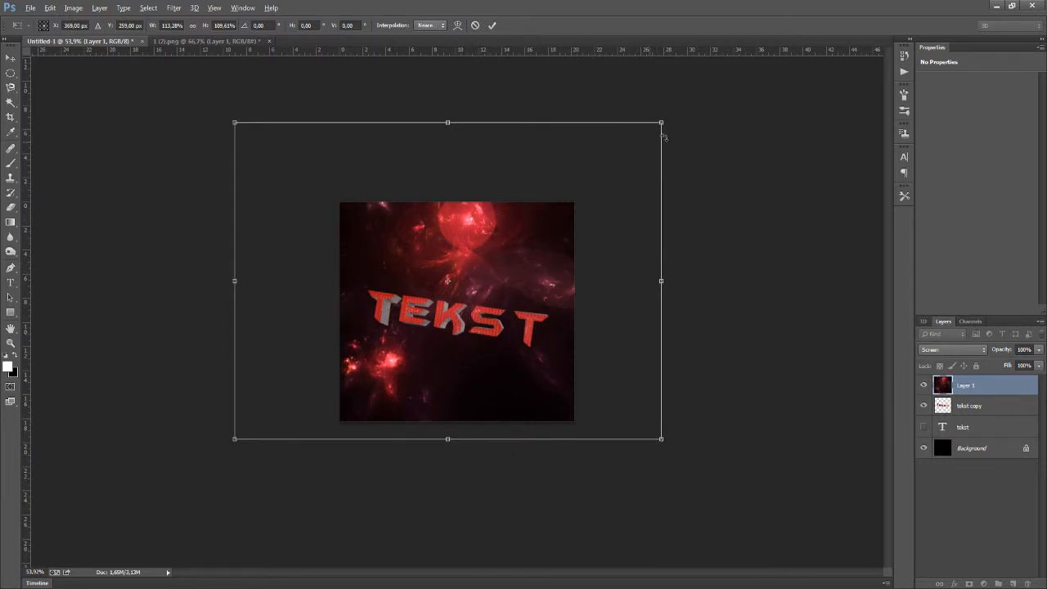
left_click_drag(686, 109, 791, 262)
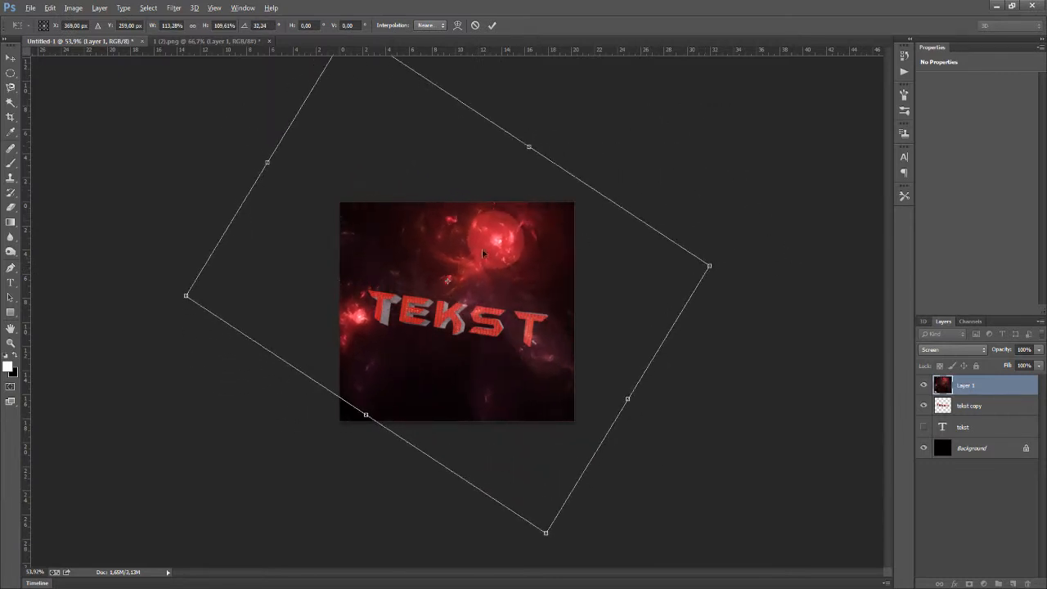
mouse_move(483, 256)
left_mouse_down()
mouse_move(513, 264)
mouse_move(493, 270)
left_mouse_up()
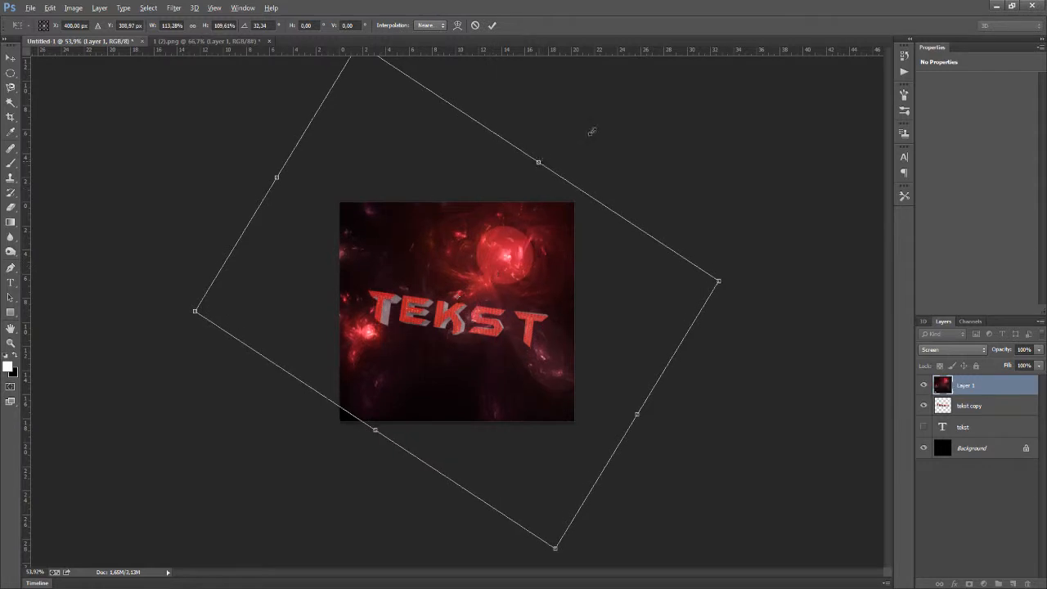
Stretch the rotated space image's height to at least 153% so it covers the whole canvas, and apply the transformation
left_click_drag(538, 162, 656, 87)
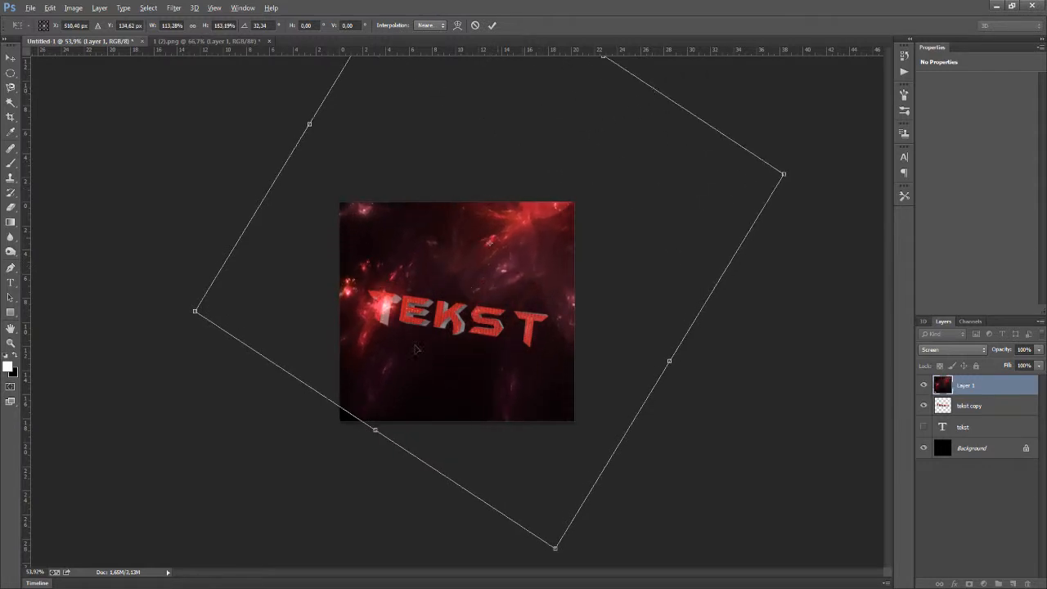
left_click_drag(364, 444, 358, 455)
key("Return")
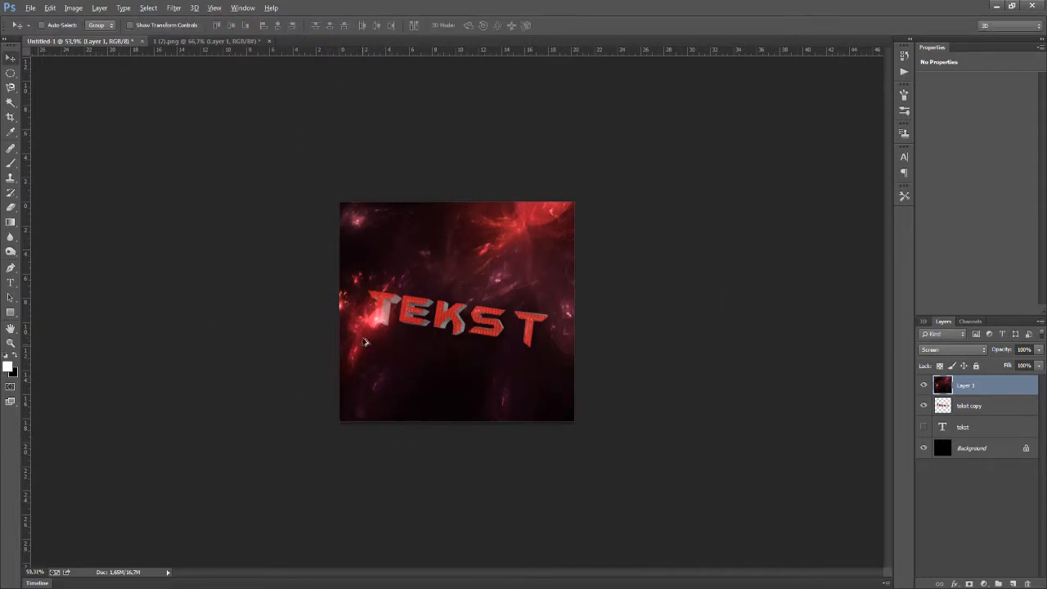
Try overlaying a second copy of the space image shifted to the right, and undo it
scroll(369, 356, "up", 4)
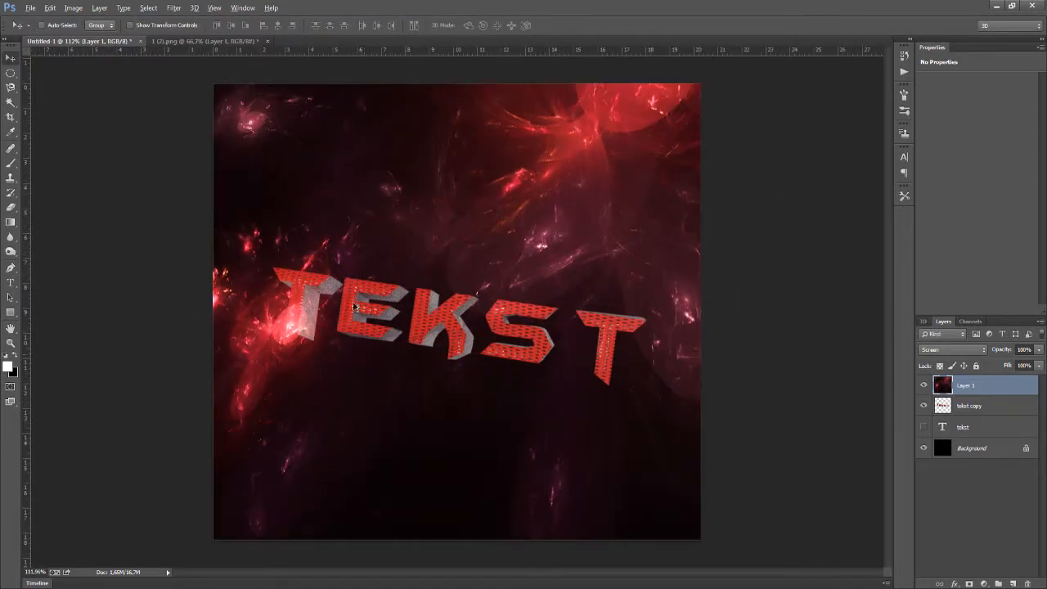
left_click_drag(353, 306, 540, 315)
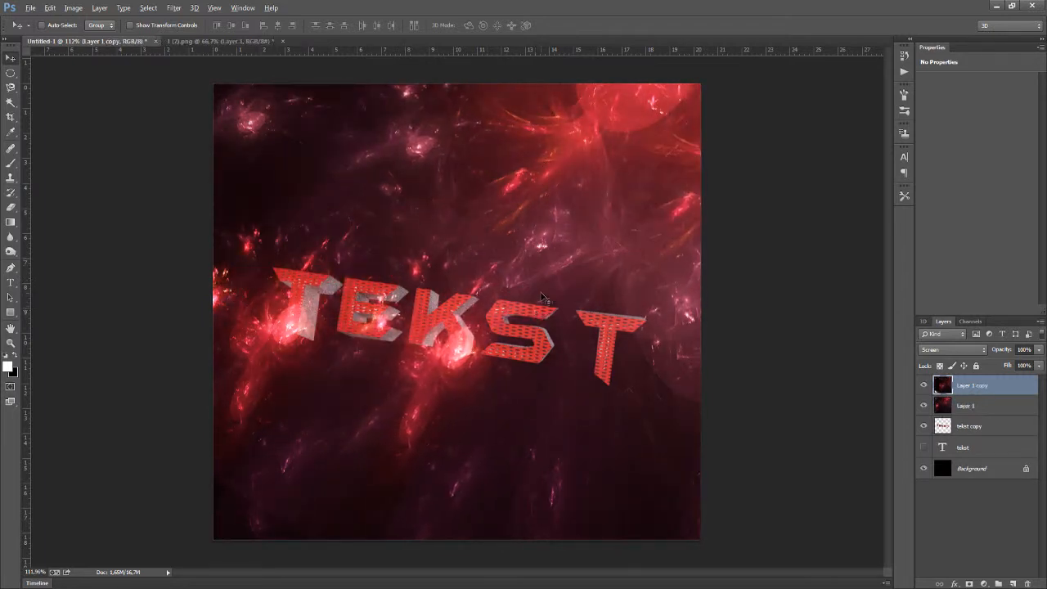
key("ctrl+z")
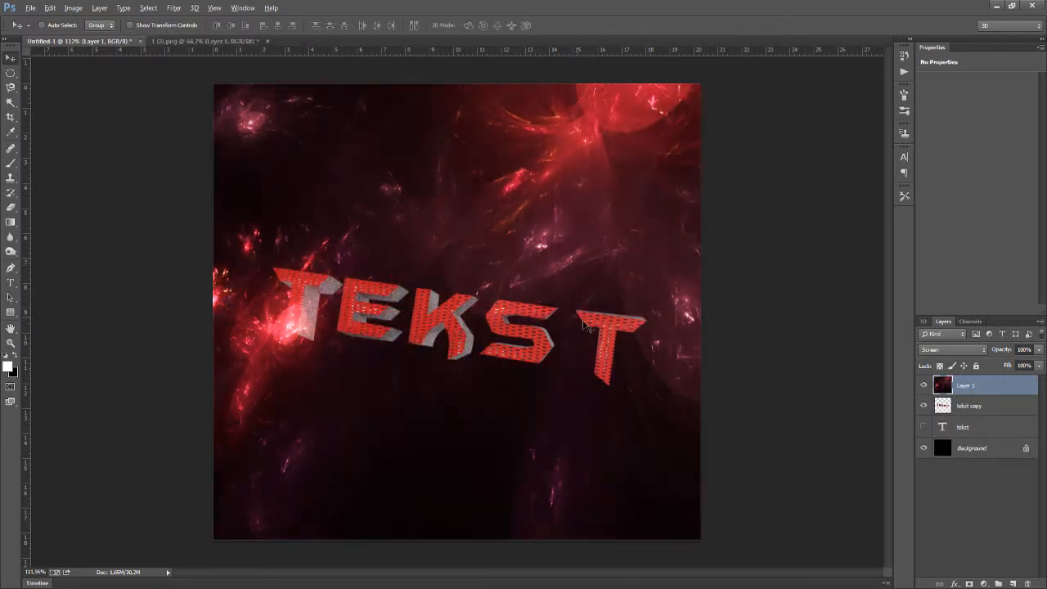
scroll(667, 302, "down", 2)
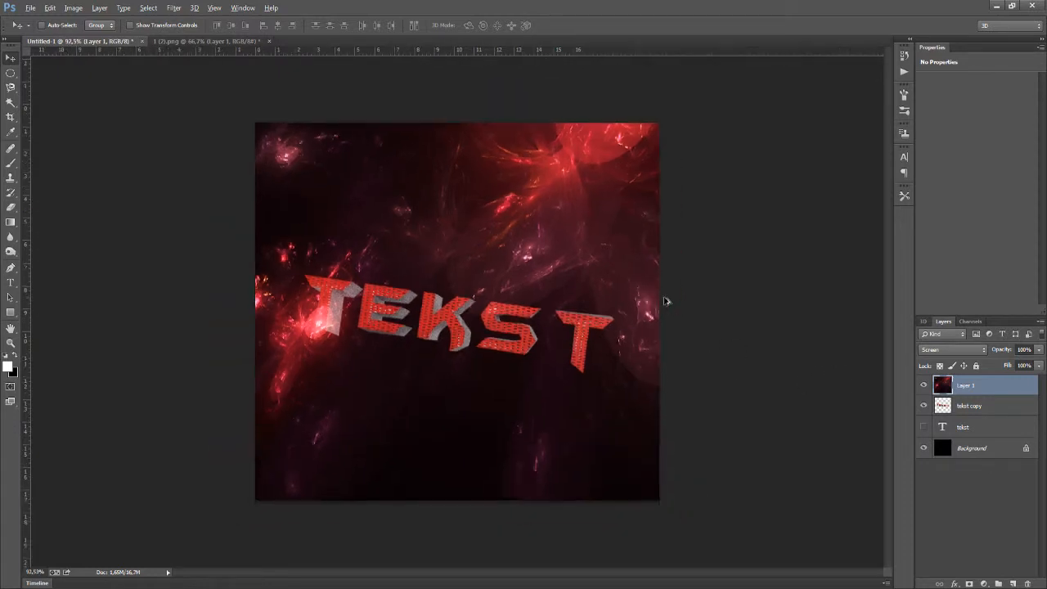
Try painting over the glow in the space image's upper-left corner with a 167 px Pattern Stamp brush, and undo it
left_click(11, 178)
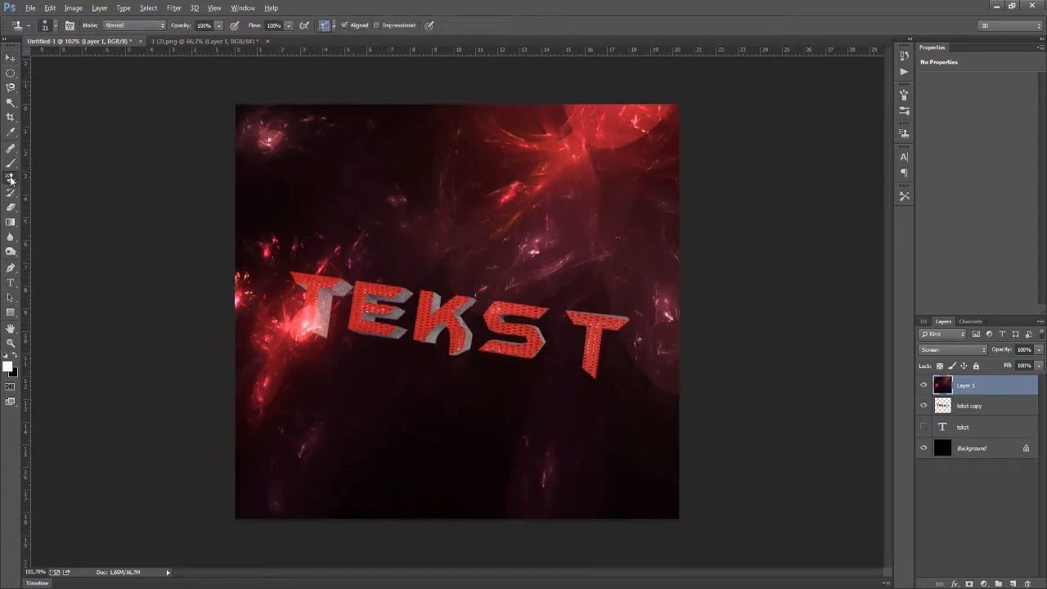
right_click(301, 175)
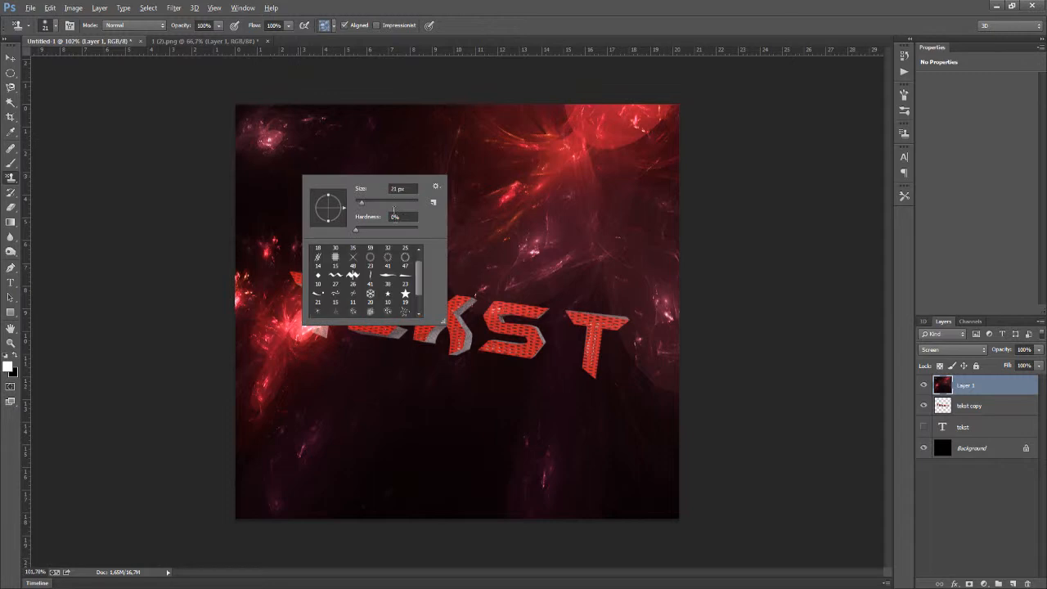
left_click(388, 203)
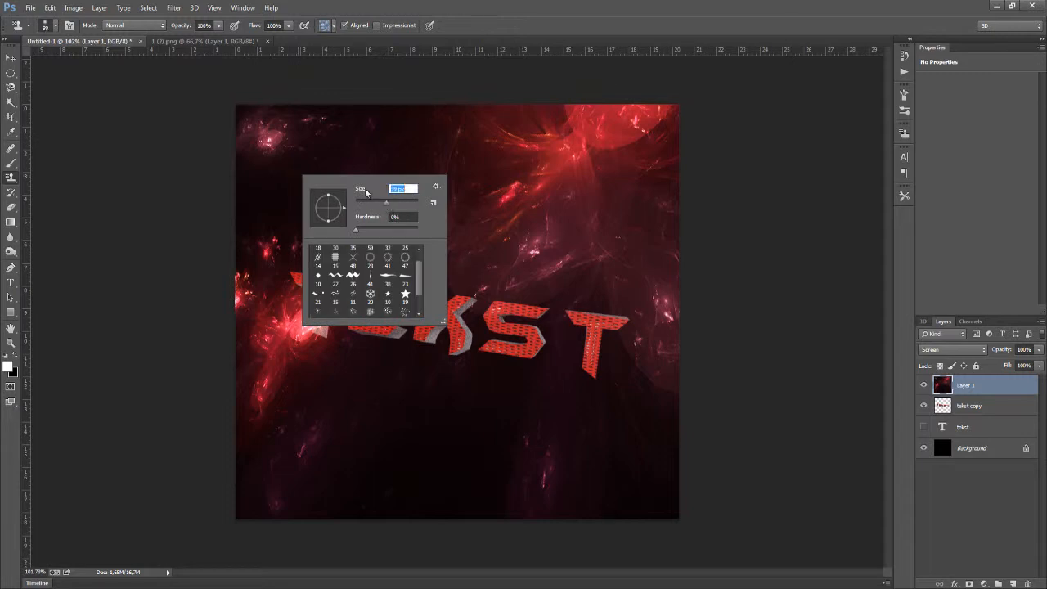
left_click(414, 204)
left_click_drag(405, 203, 397, 203)
left_click(277, 154)
key("alt")
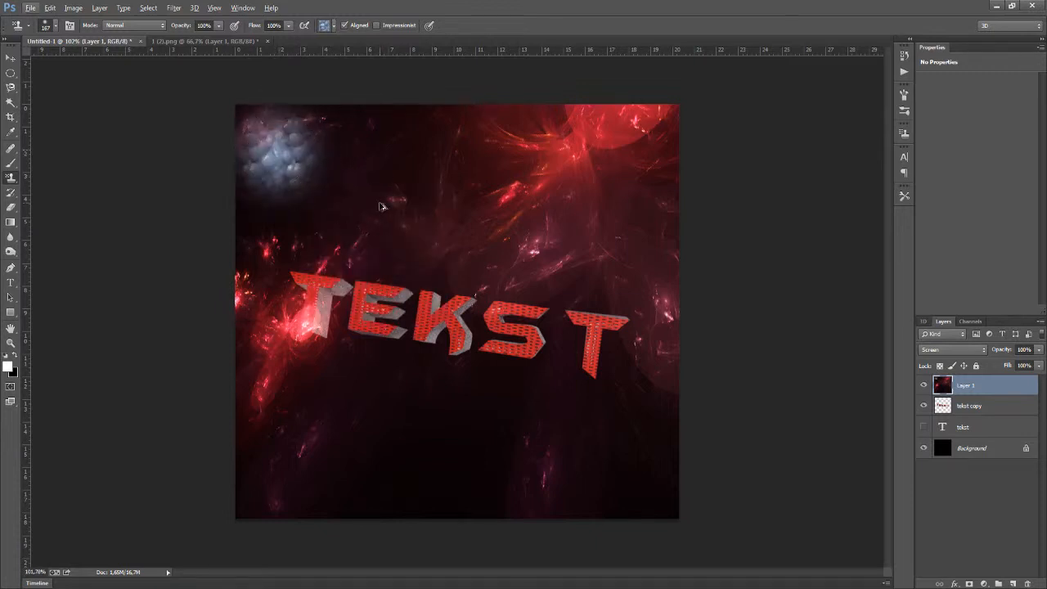
key("ctrl+z")
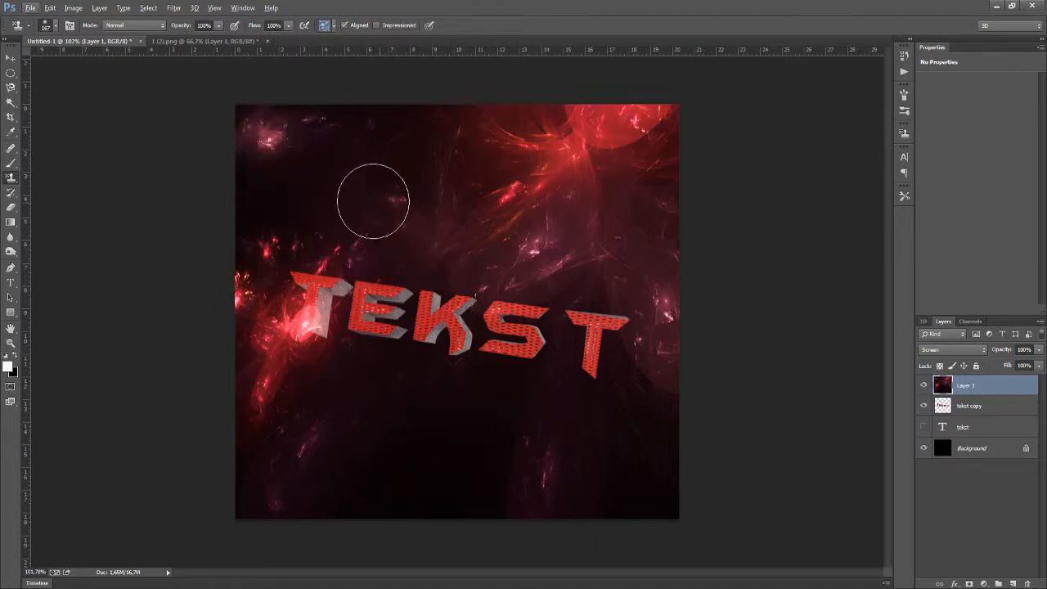
Clone the glow from the space image's upper-left corner onto the foot of the last T with a 195 px Clone Stamp brush
right_click(21, 177)
left_click(47, 176)
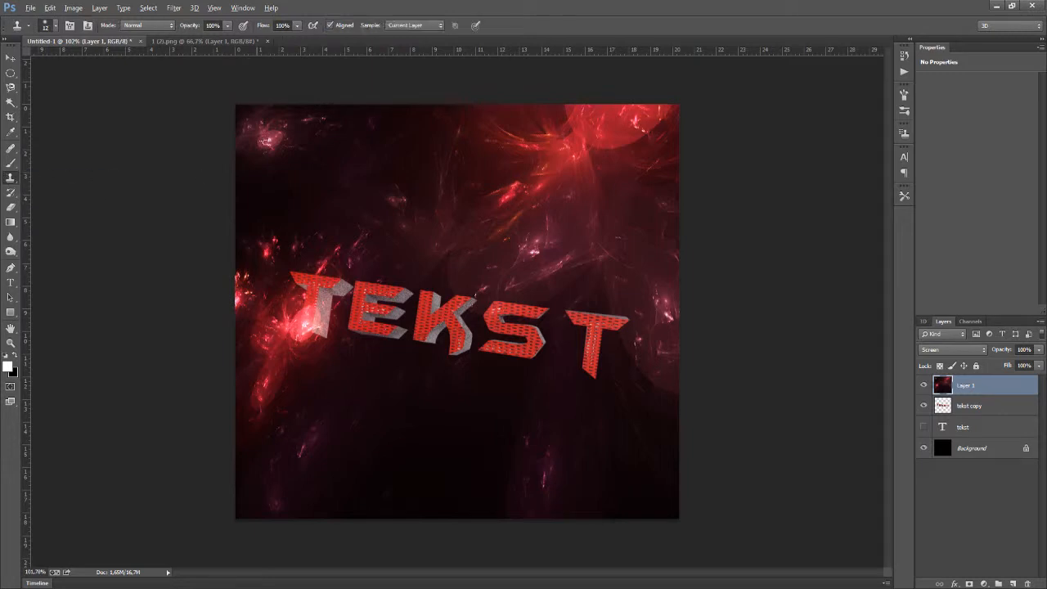
right_click(351, 164)
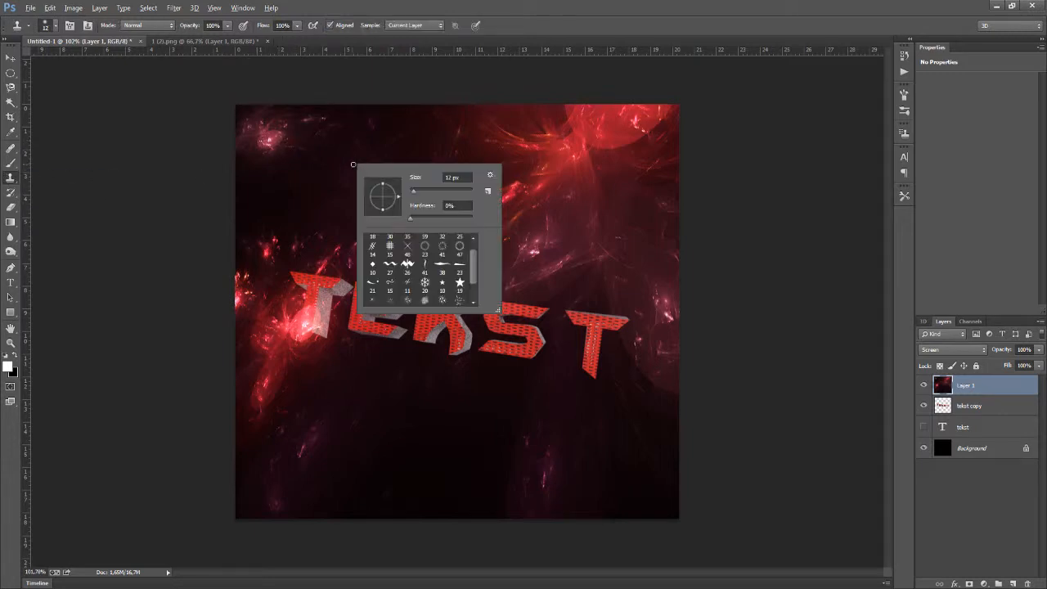
left_click(443, 189)
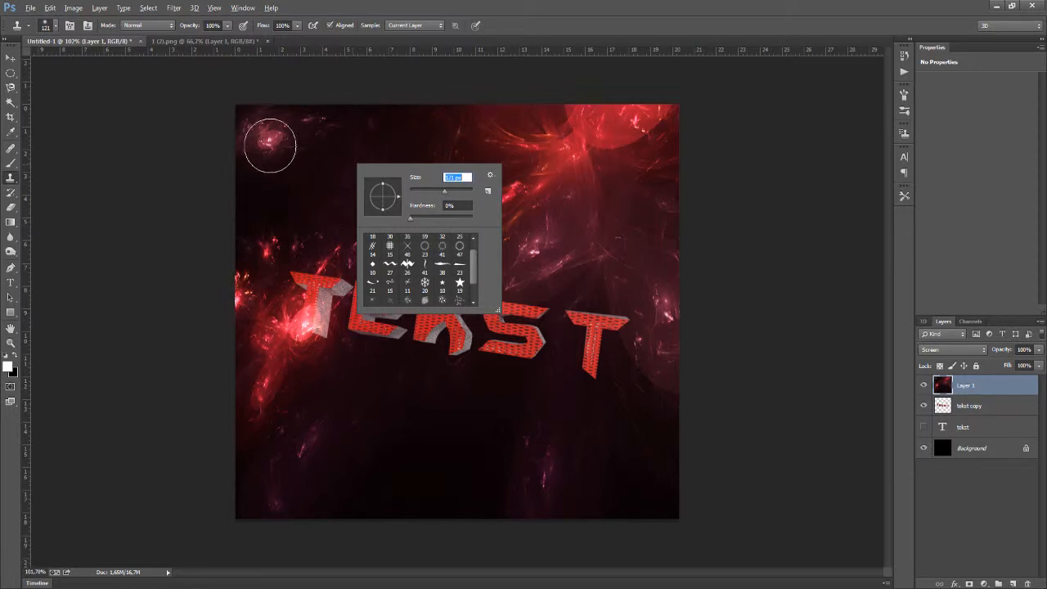
left_click(458, 193)
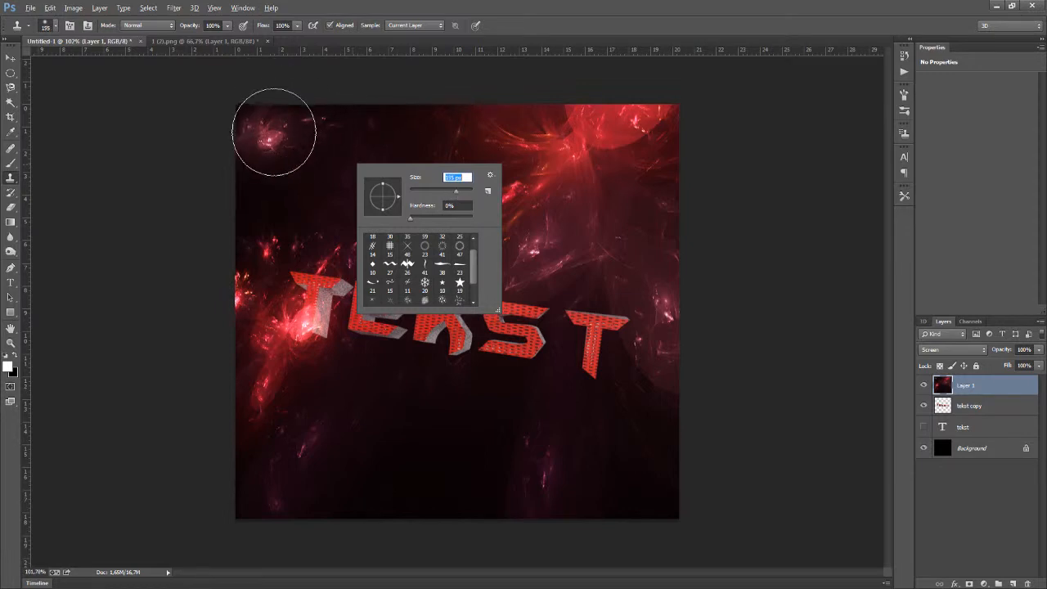
left_click(283, 151, "alt")
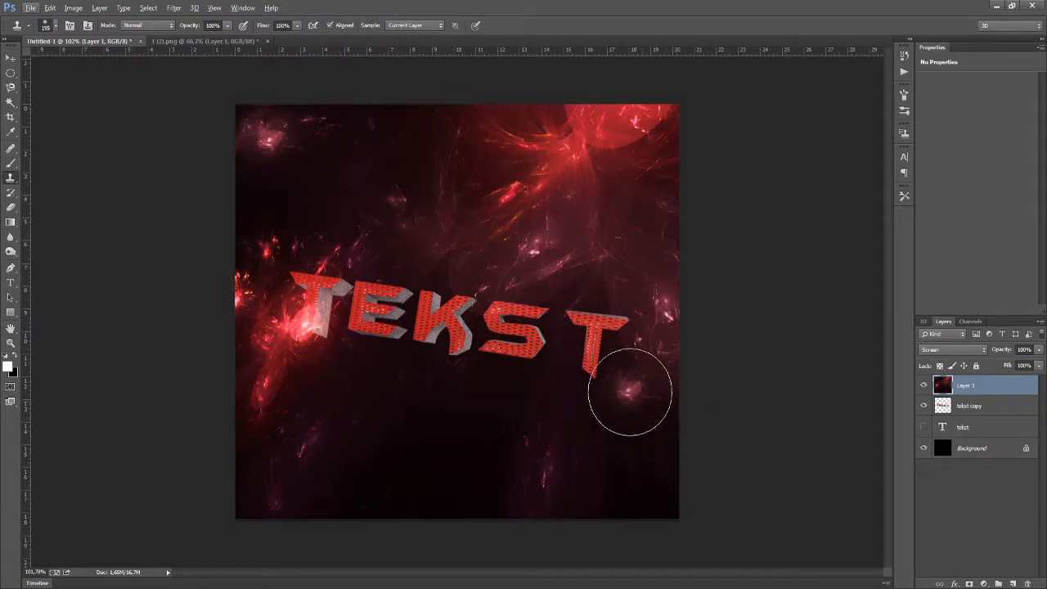
left_click(614, 385)
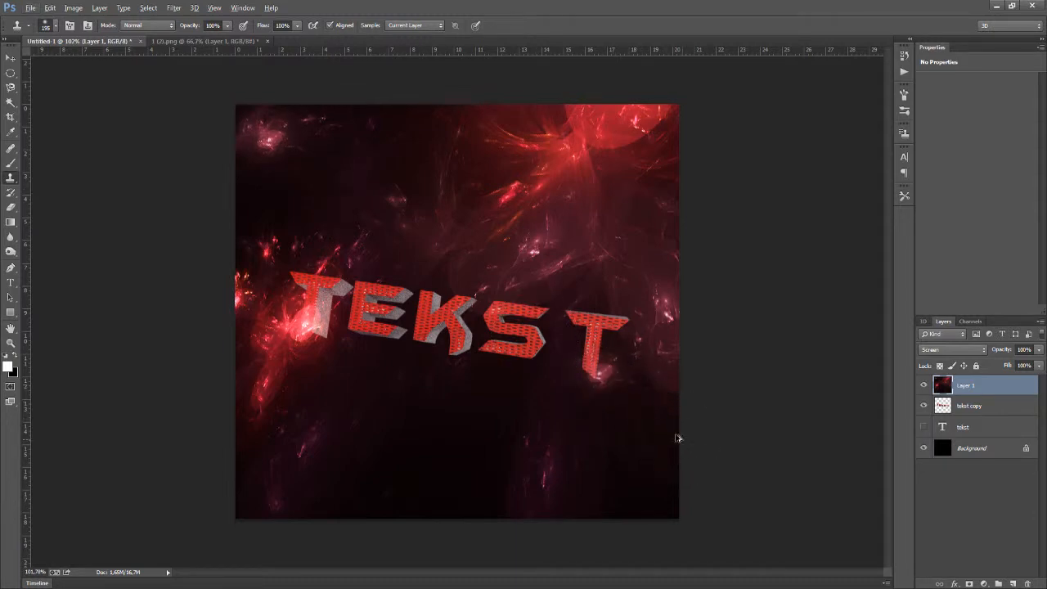
left_click(600, 382)
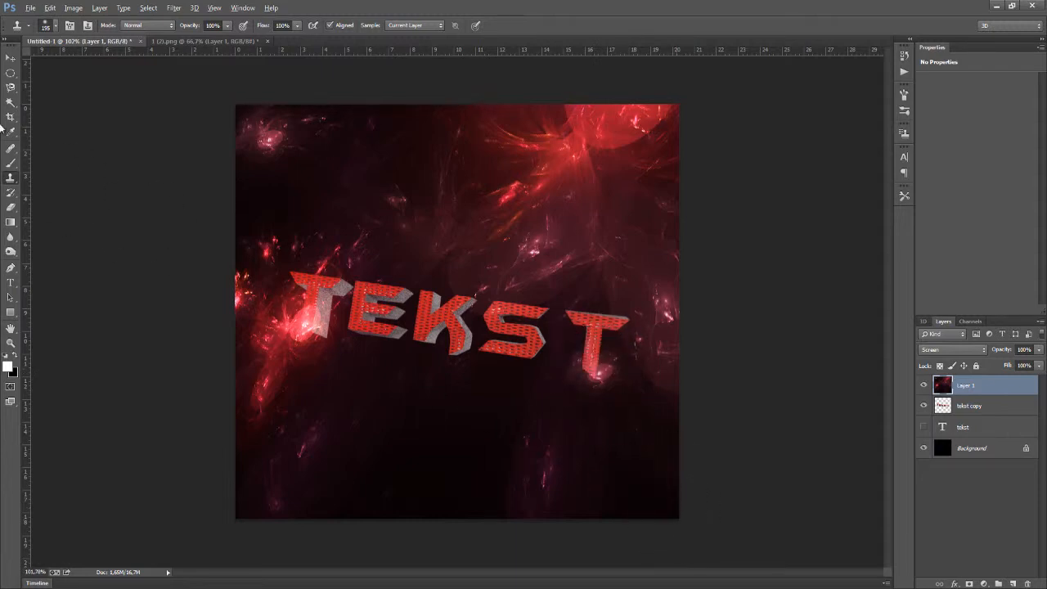
Place the image 15 (2) from the fractals folder above the red space image, enlarged and centred to cover the whole canvas
left_click(10, 59)
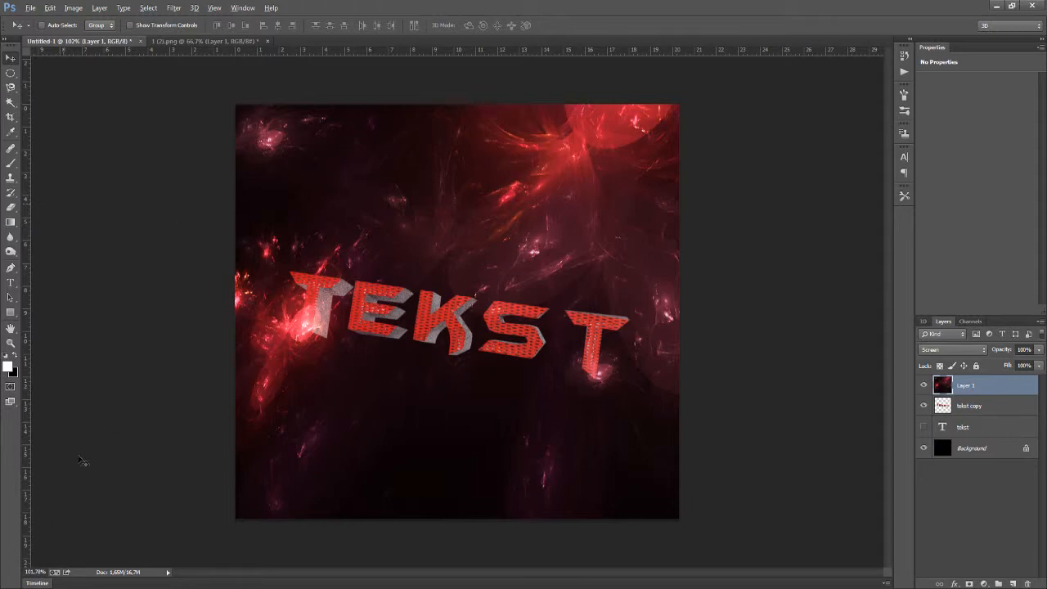
mouse_move(55, 585)
left_click(96, 543)
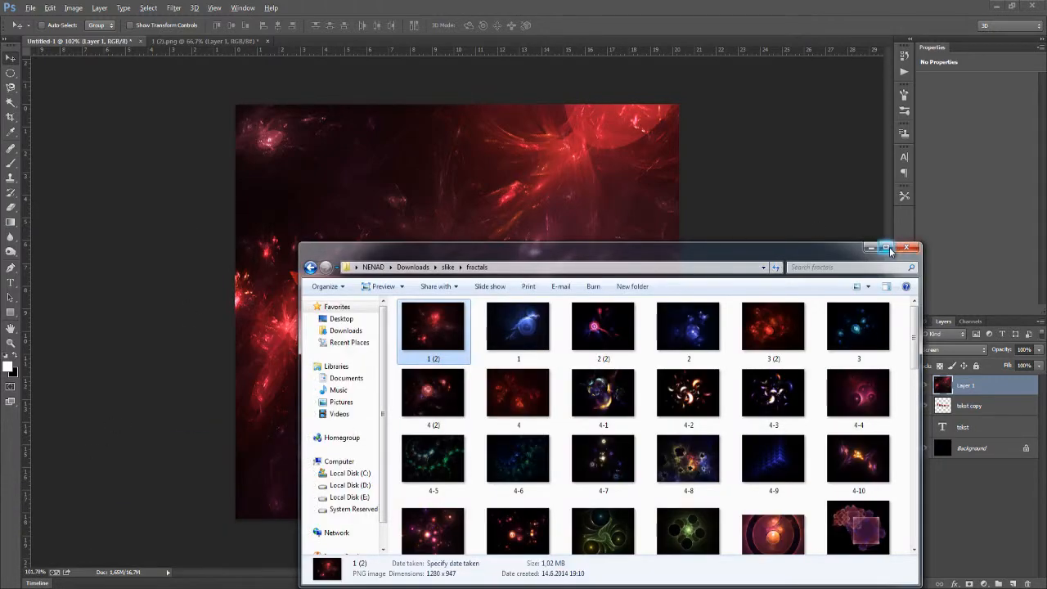
left_click(887, 248)
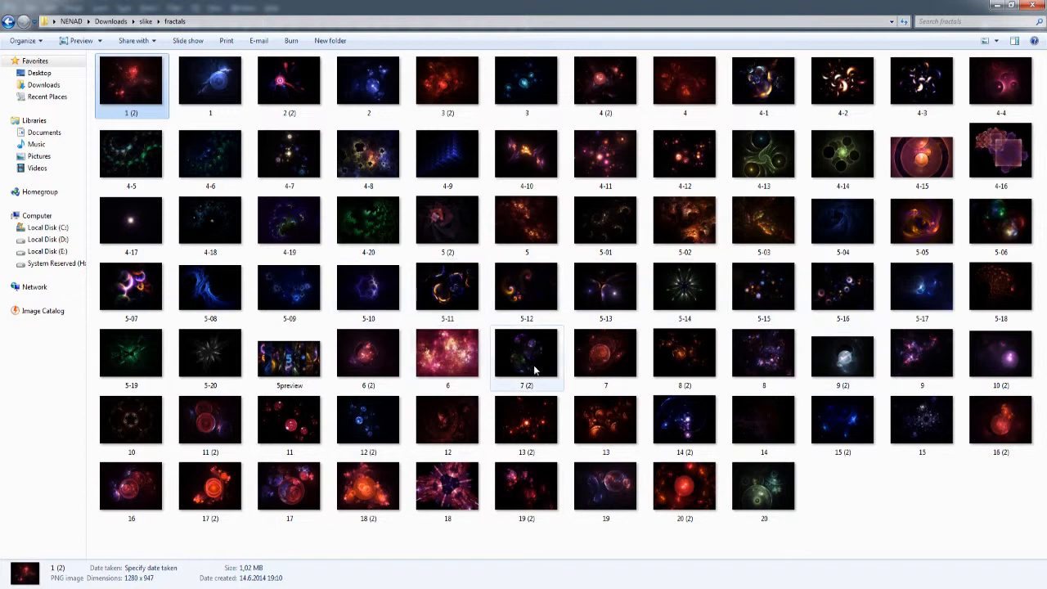
left_click(857, 424)
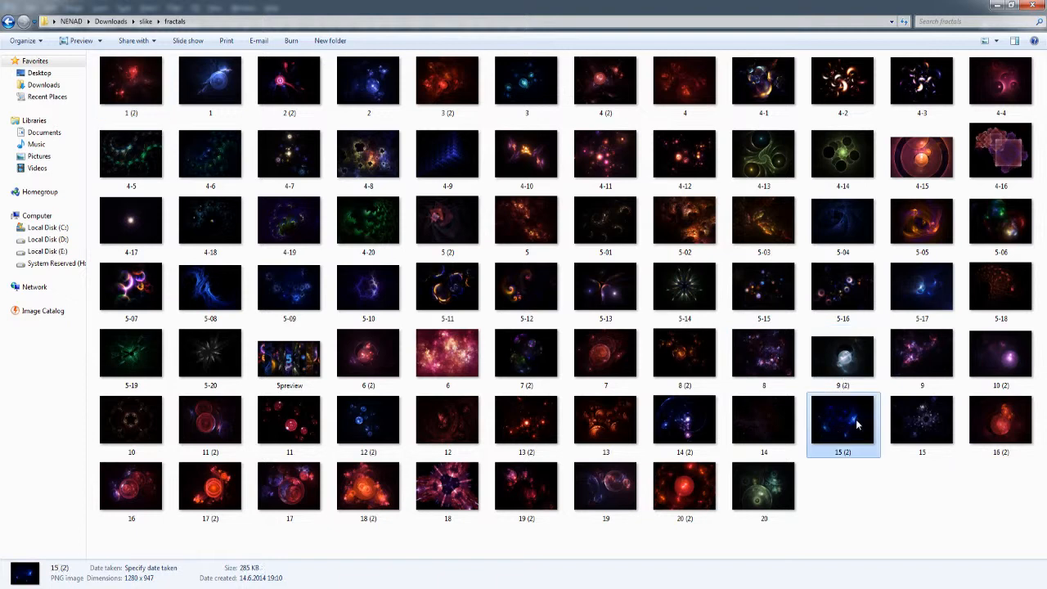
left_click_drag(852, 434, 456, 401)
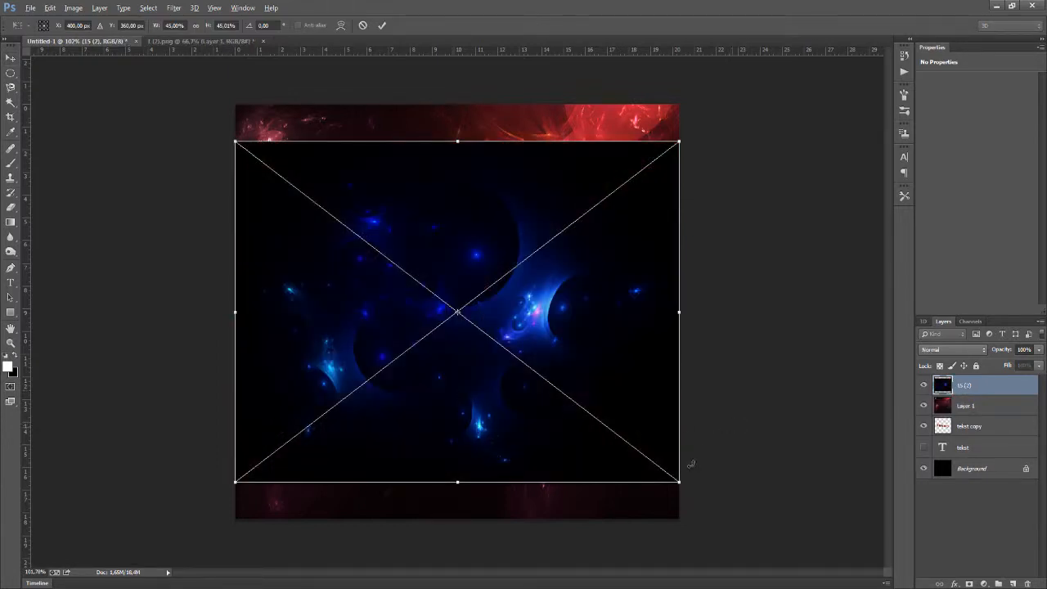
left_click_drag(685, 489, 770, 568)
left_click_drag(641, 455, 607, 416)
key("shift+alt+s")
key("Return")
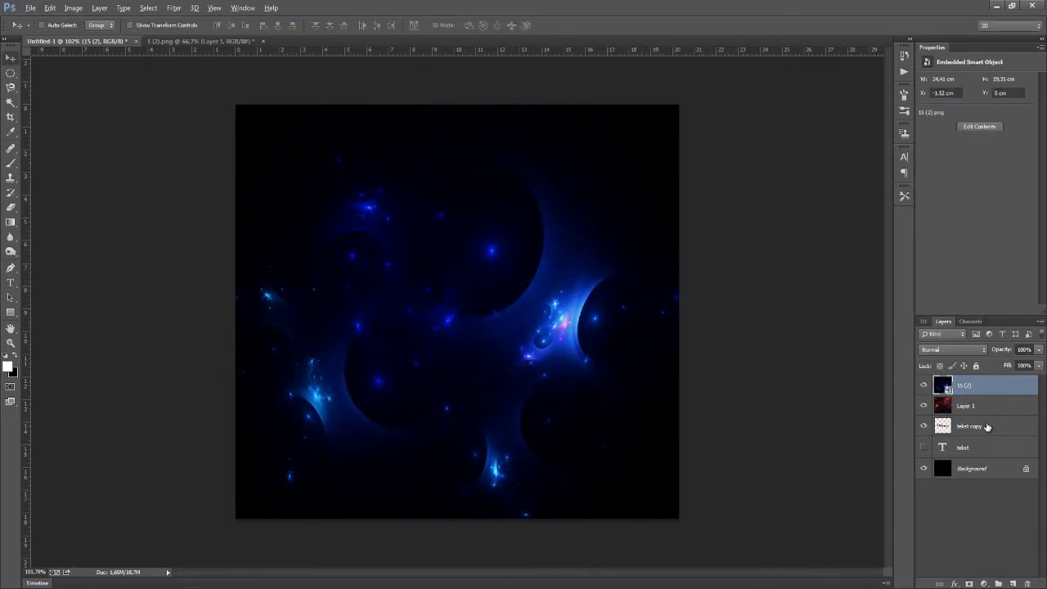
Hide the red space image, set the blue fractal layer's blend mode to Screen, and shift it slightly up and to the left
left_click(973, 351)
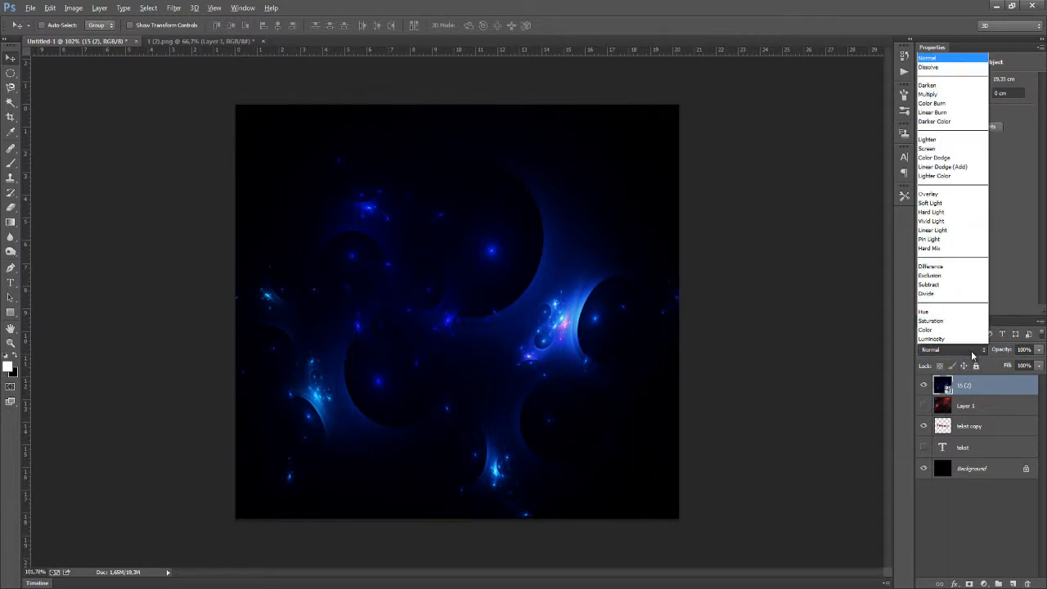
left_click(945, 151)
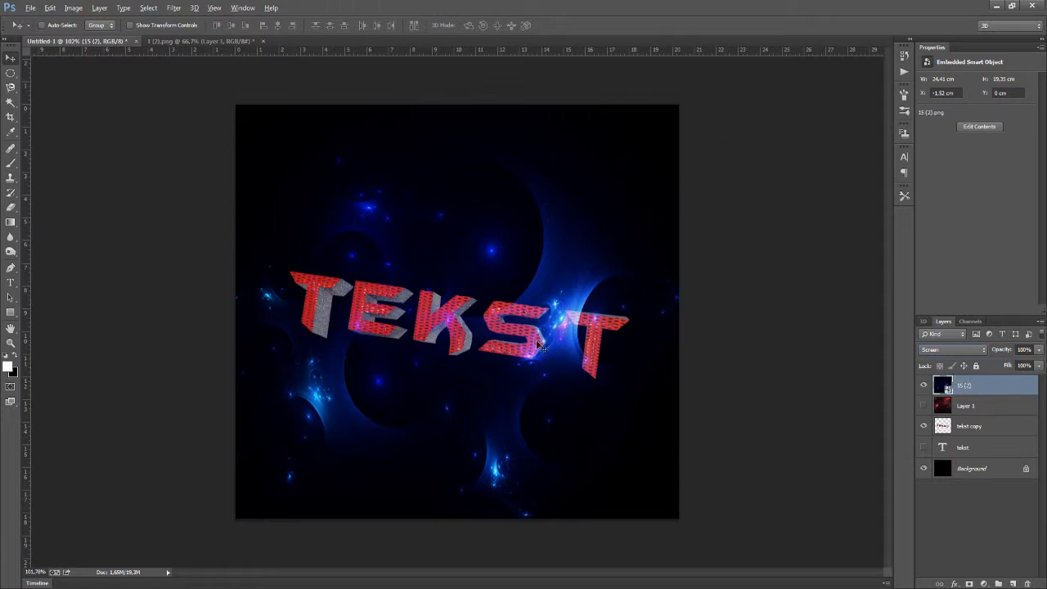
left_click_drag(537, 347, 564, 336)
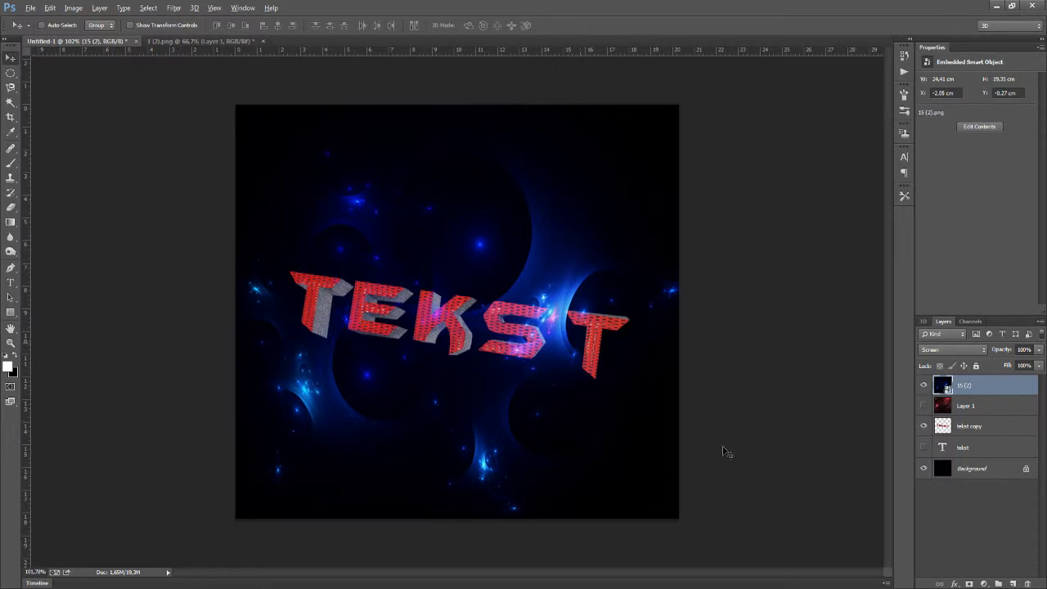
Delete the blue fractal layer and show the red space image layer again
key("Delete")
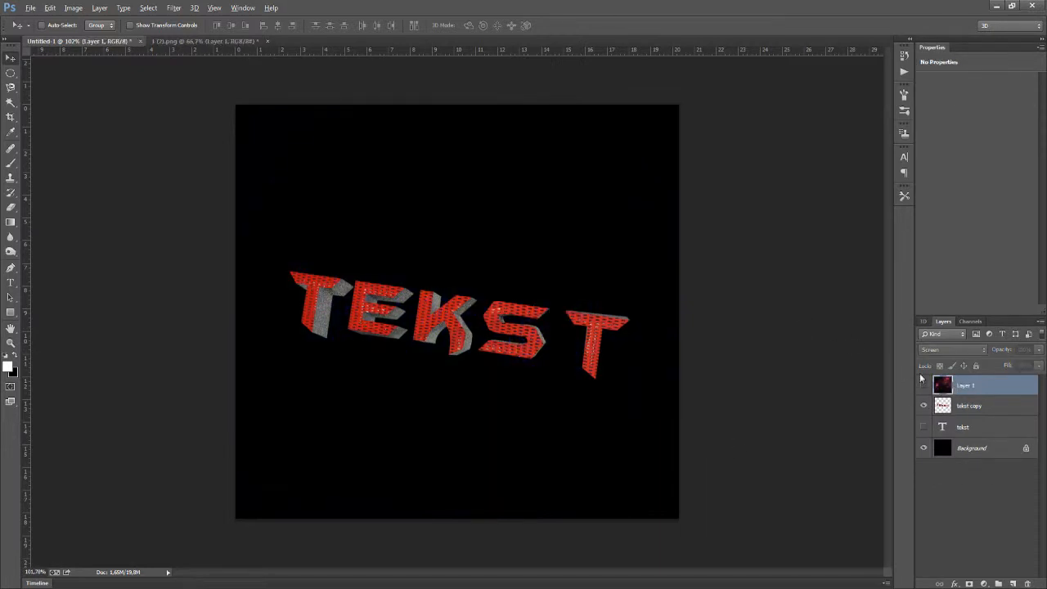
left_click(923, 388)
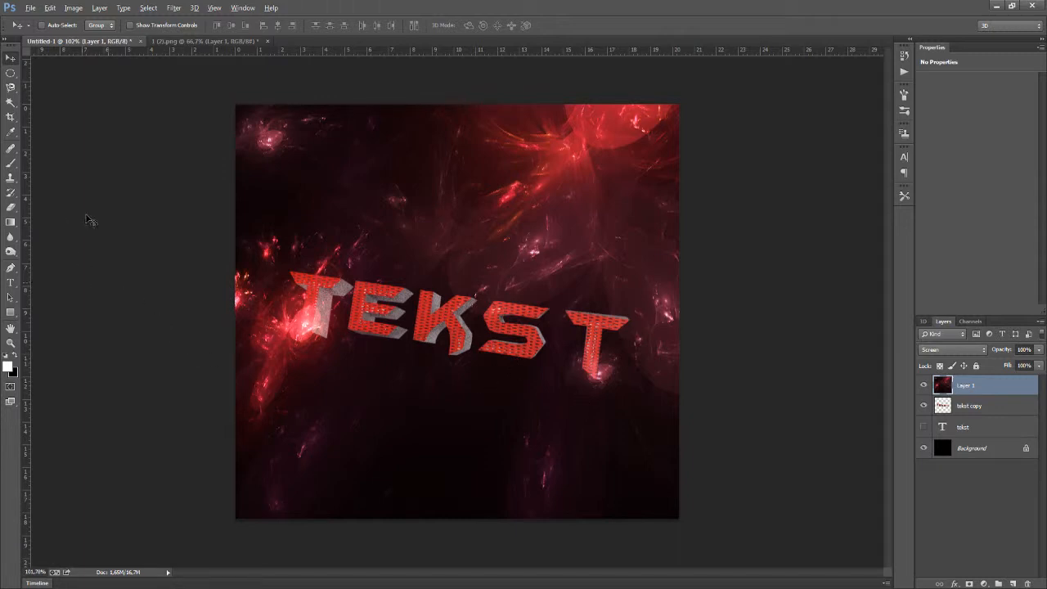
Set the foreground colour to bright red and draw a thin rectangle about 561 × 10 px below the TEKST text
left_click(10, 313)
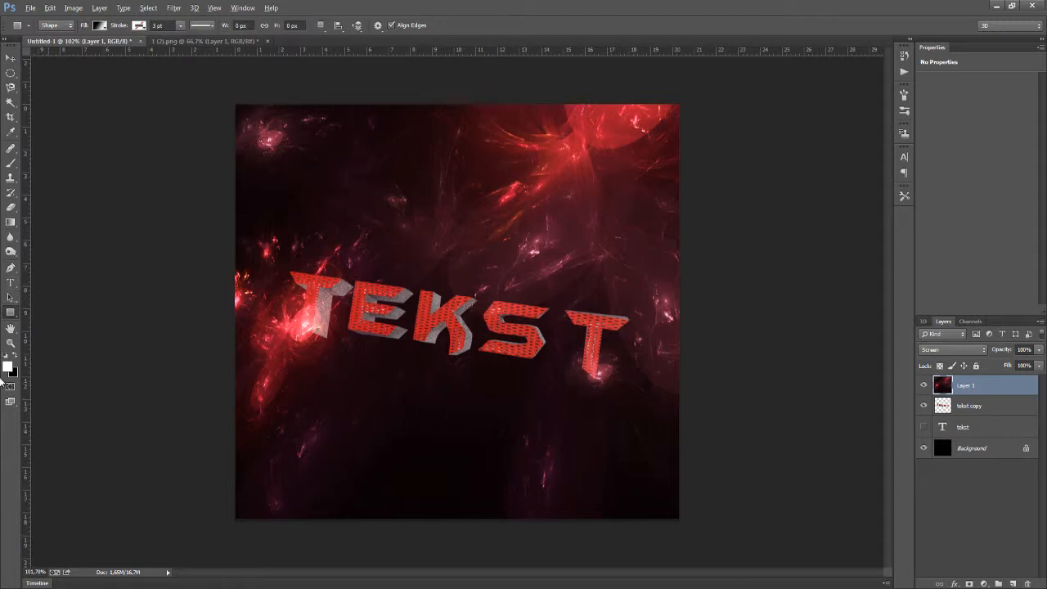
left_click(9, 368)
type("ff0000")
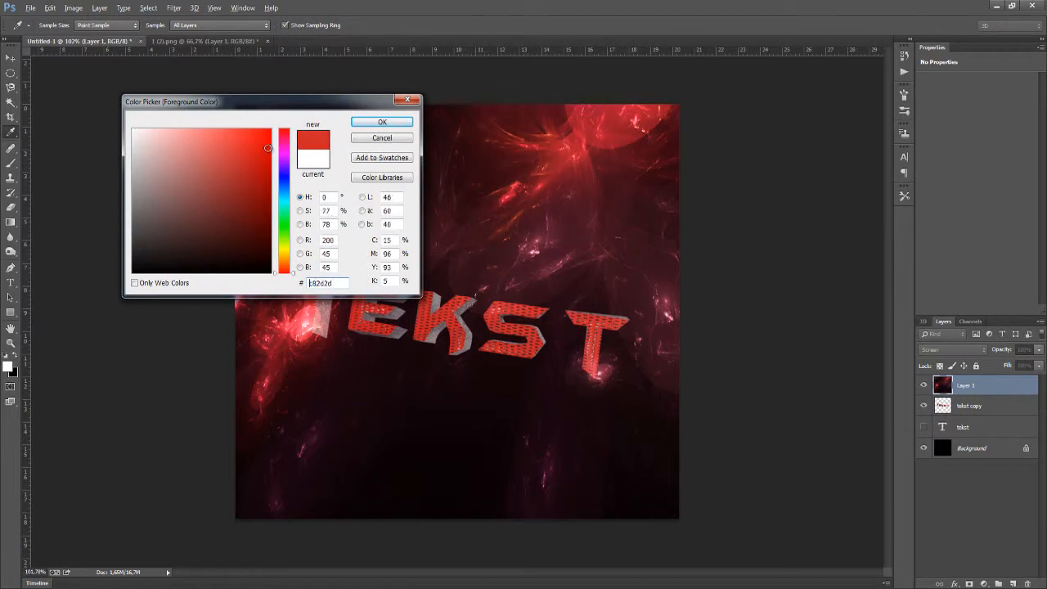
left_click(382, 121)
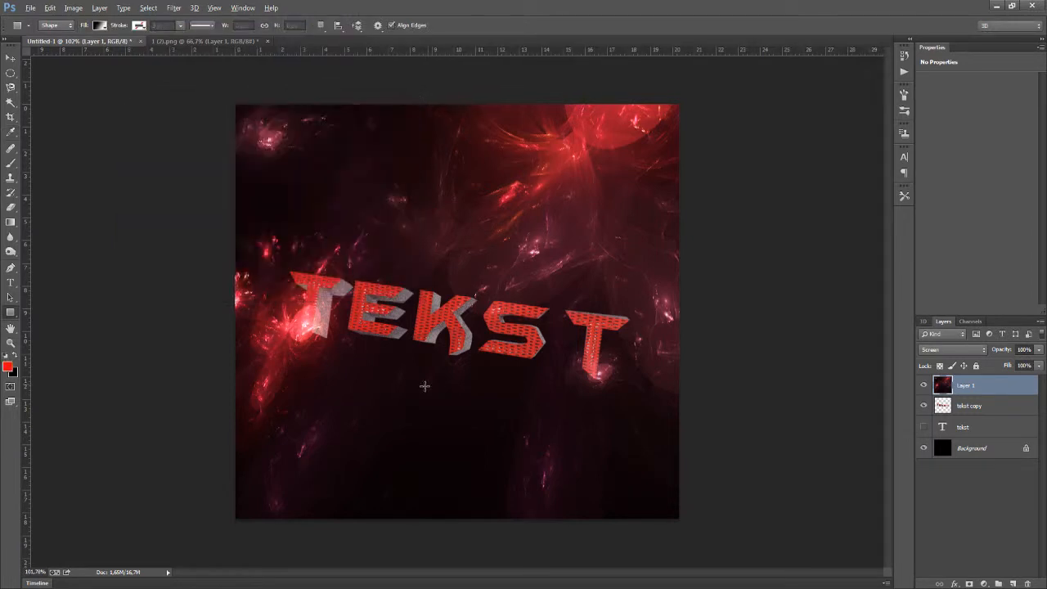
left_click_drag(318, 432, 628, 435)
key("shift")
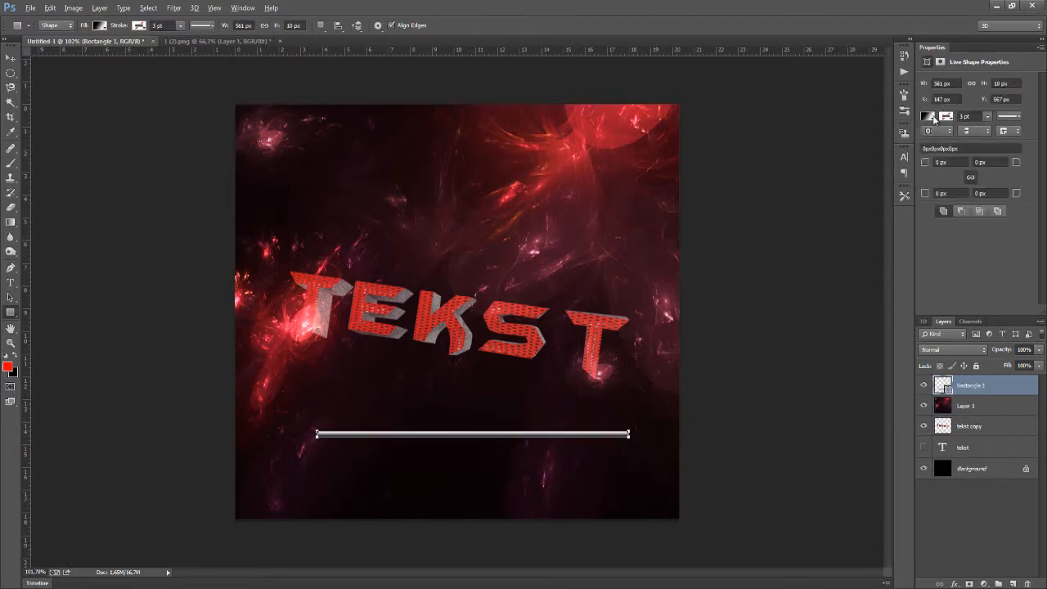
Change the thin rectangle's gradient fill to solid red and rasterize its layer
left_click(931, 116)
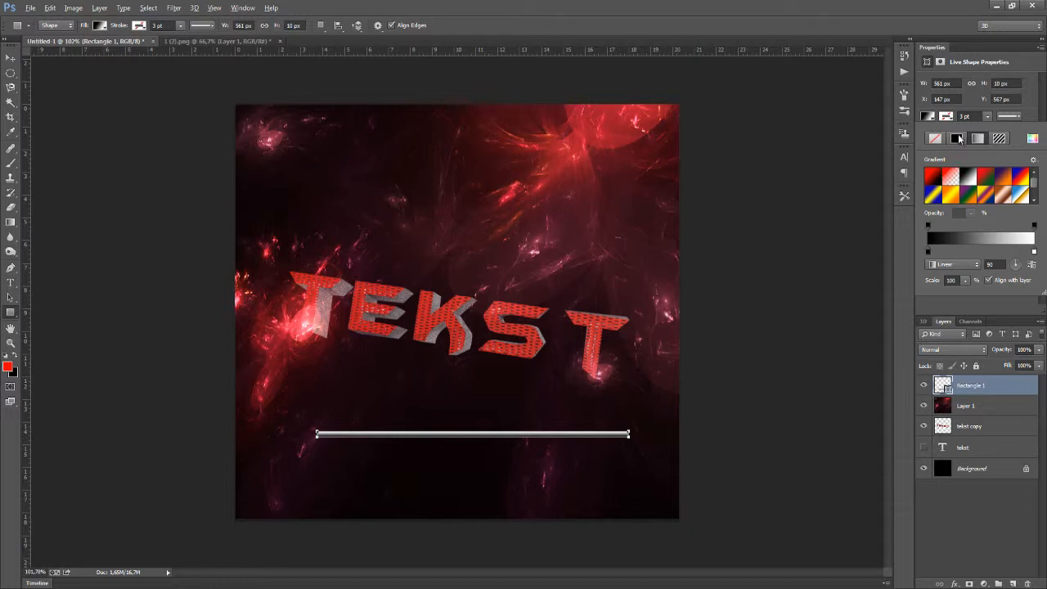
left_click(959, 139)
left_click(929, 180)
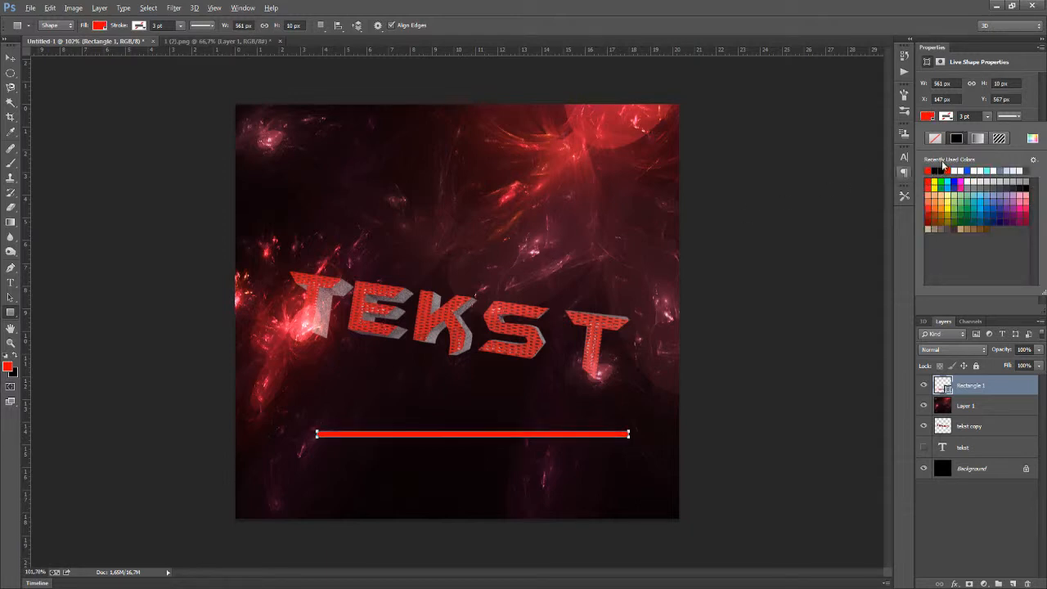
left_click(928, 120)
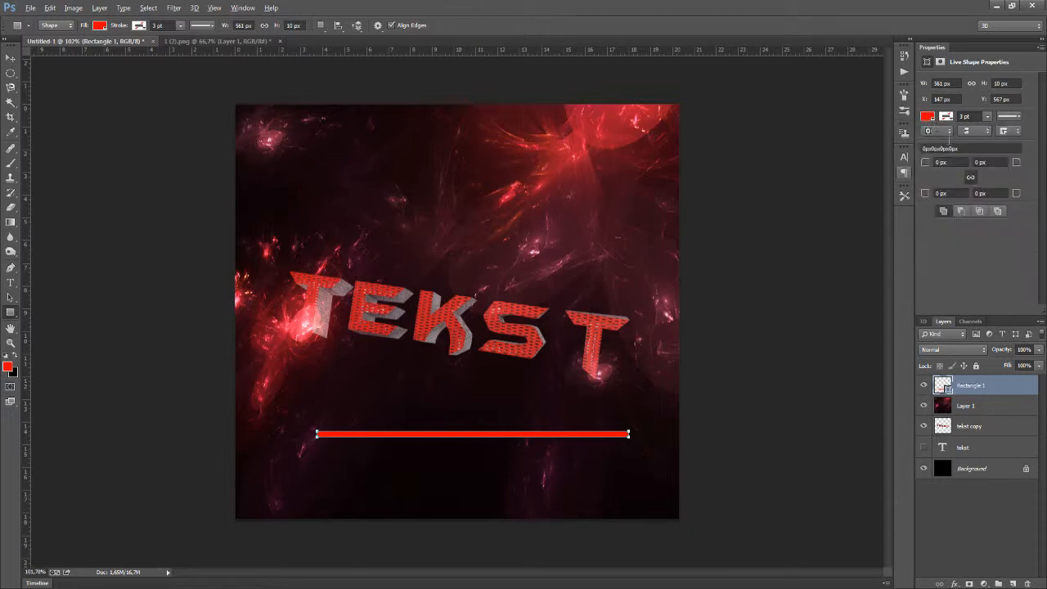
right_click(973, 385)
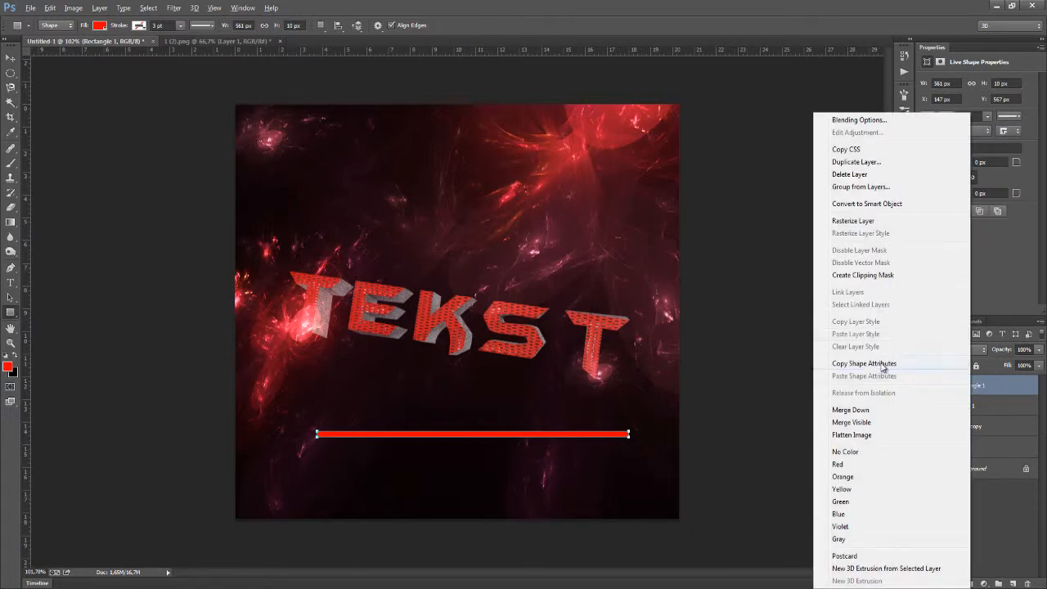
left_click(854, 221)
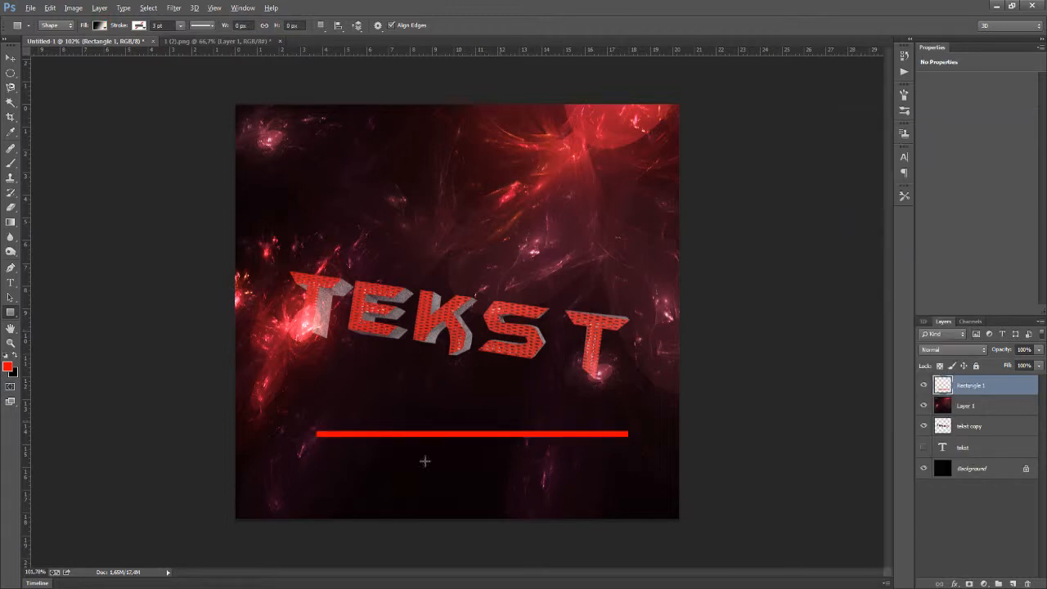
Warp the red bar below the text by pulling its two ends outward into long tapered points
scroll(353, 490, "up", 2)
scroll(472, 487, "down", 2)
scroll(475, 489, "up", 1)
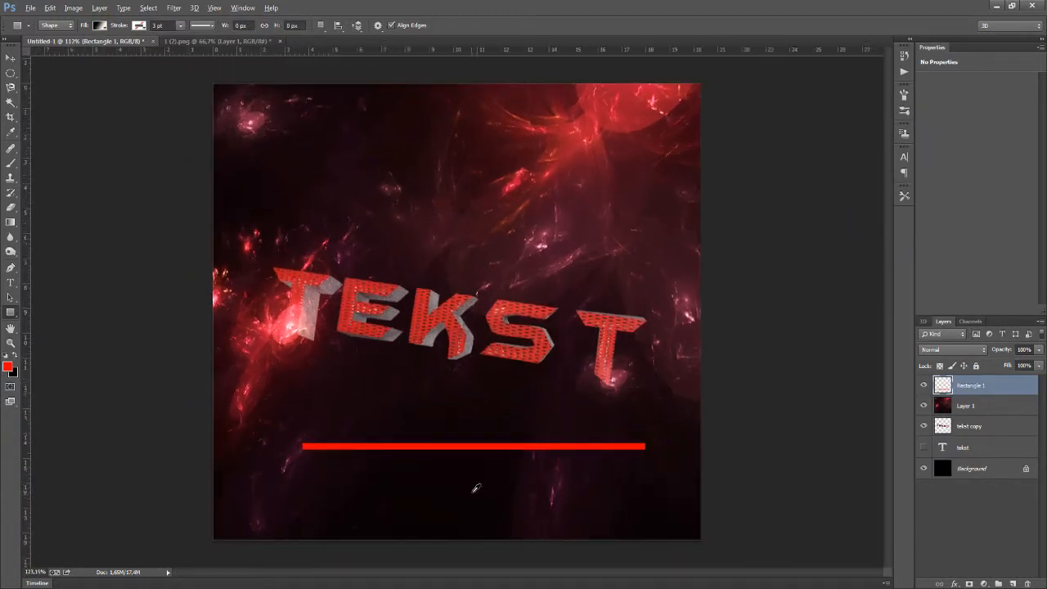
scroll(475, 489, "up", 2)
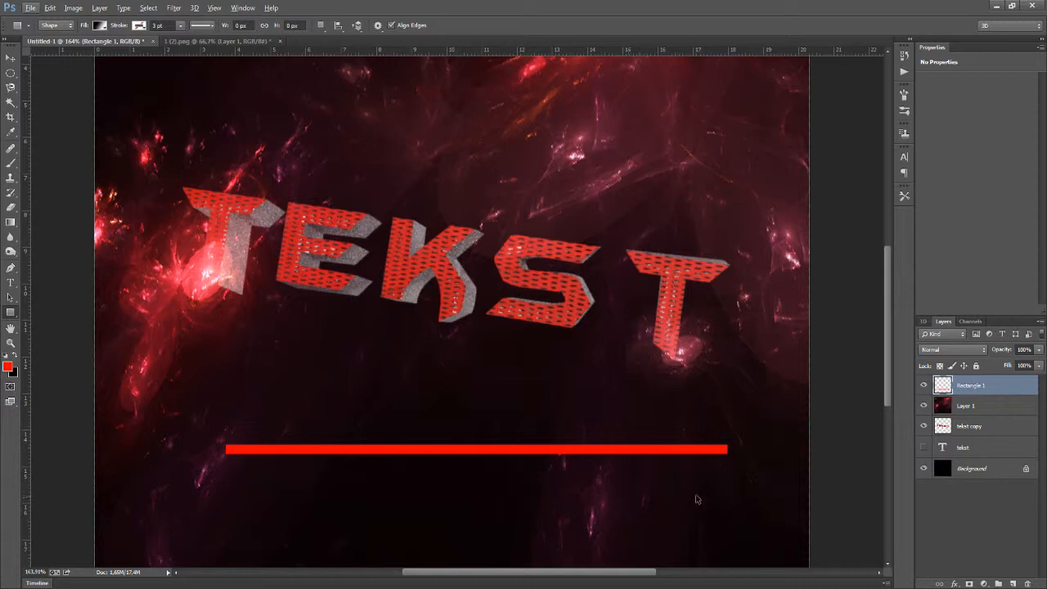
key("ctrl+t")
right_click(703, 454)
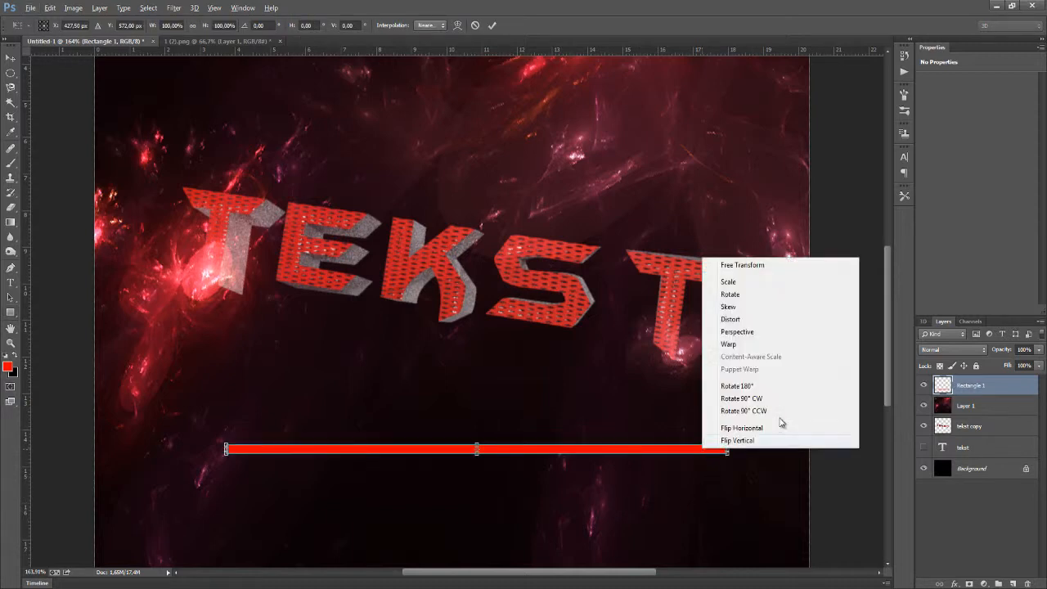
left_click(729, 345)
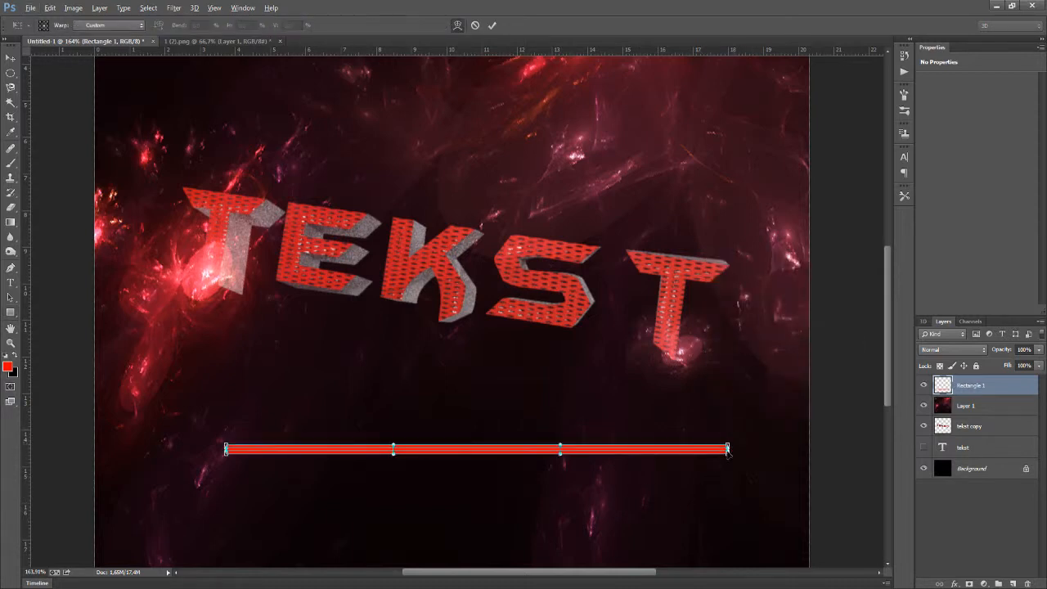
left_click_drag(729, 449, 847, 449)
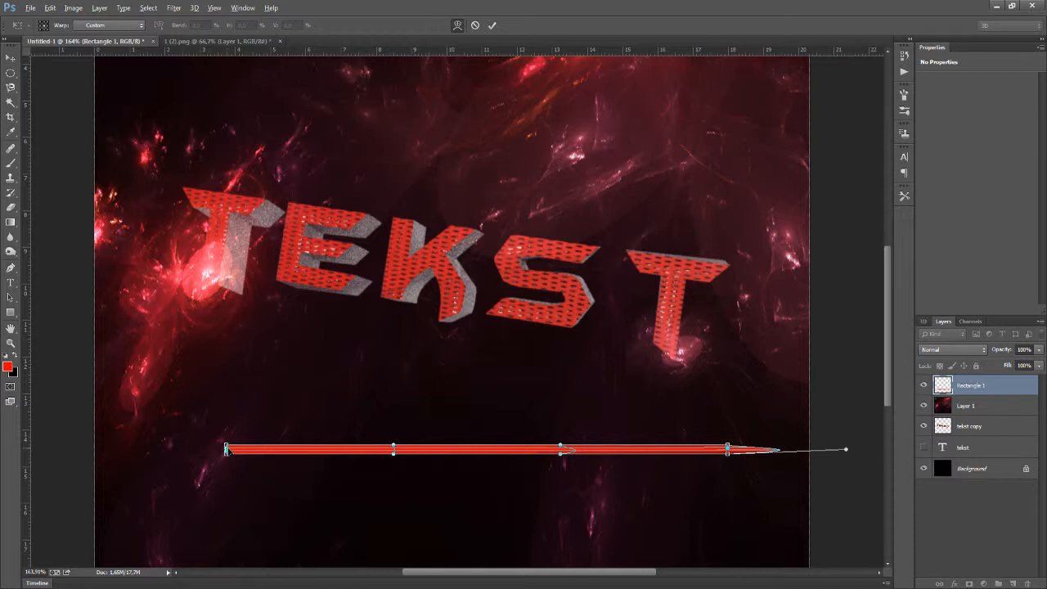
left_click_drag(227, 449, 99, 452)
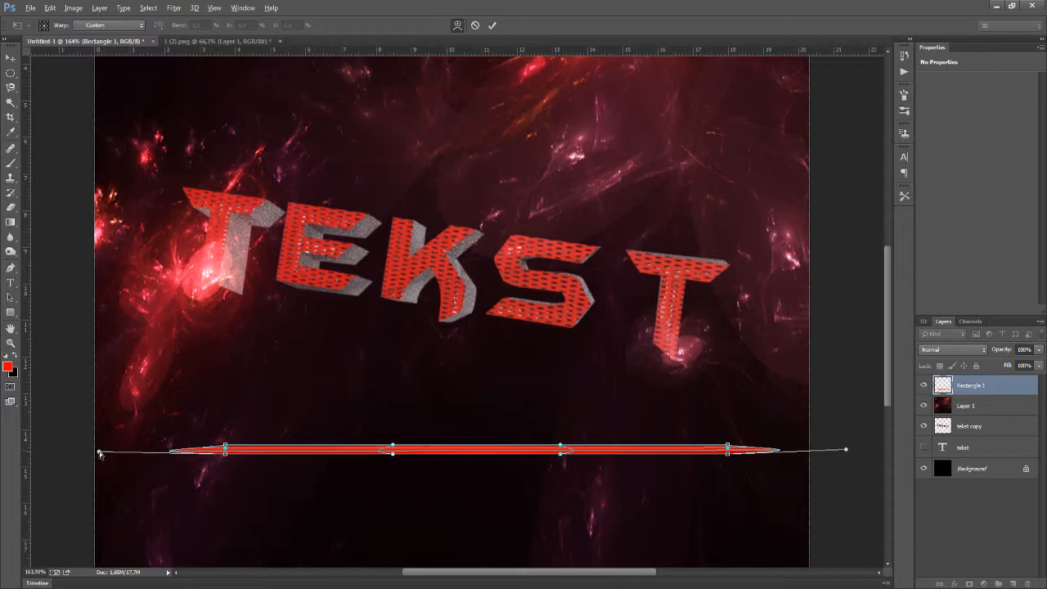
key("Return")
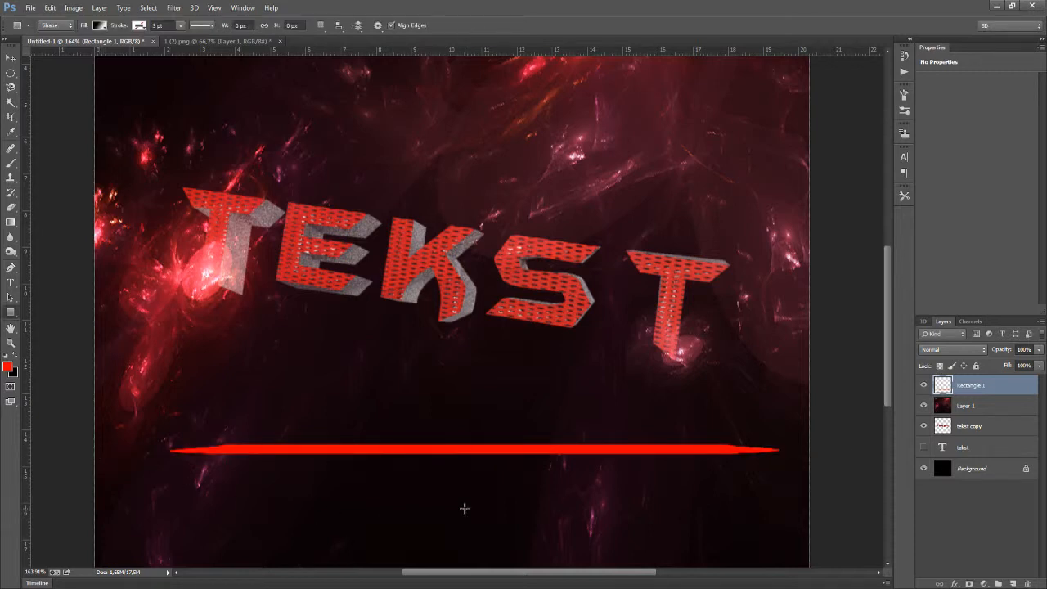
Transform the tapered red bar to make it thinner, scaling its height to 70%
key("ctrl+t")
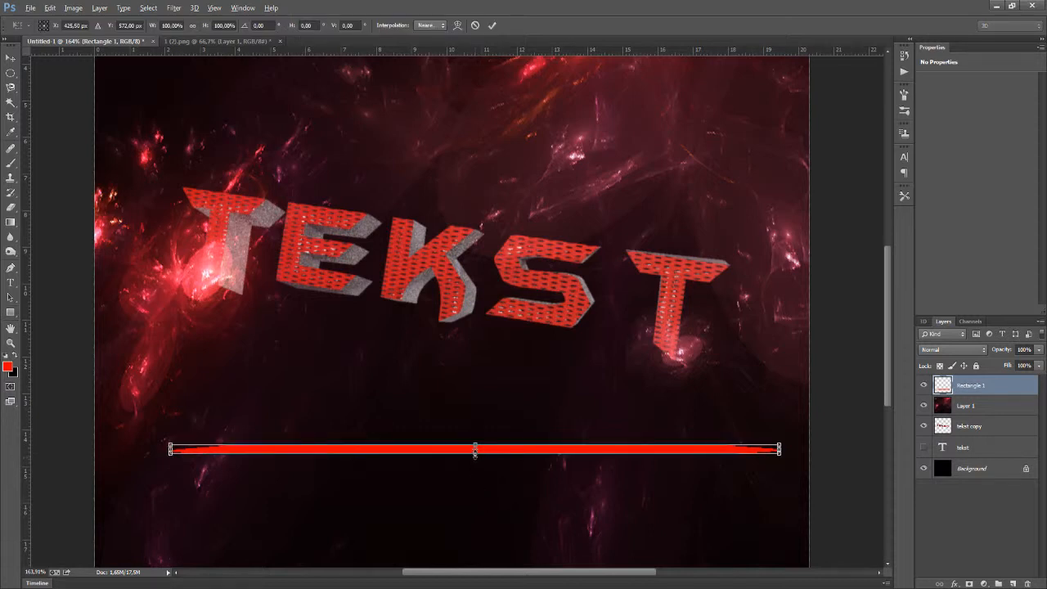
left_click_drag(475, 450, 475, 453)
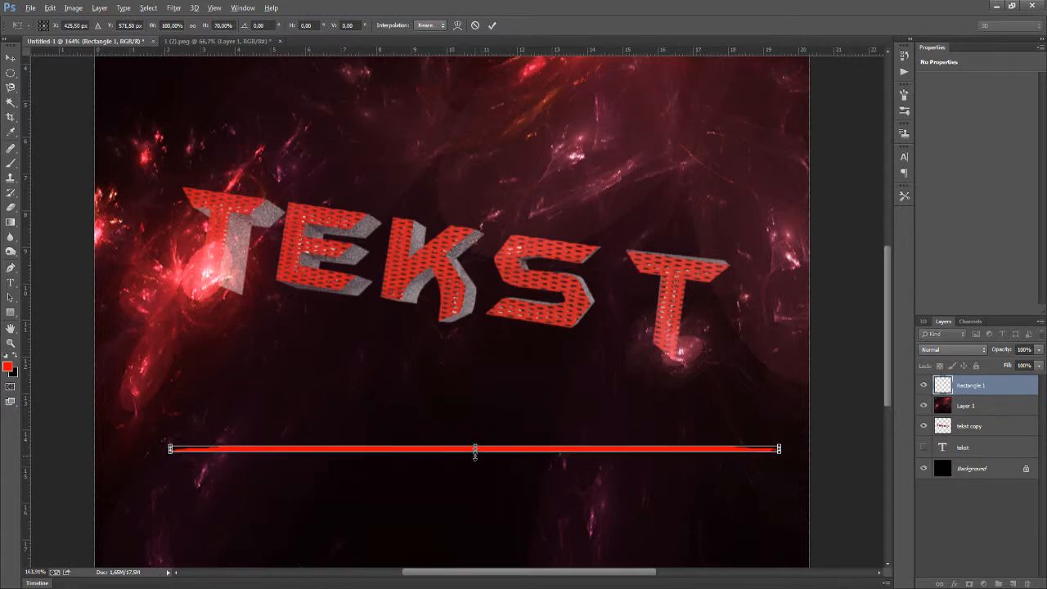
key("Return")
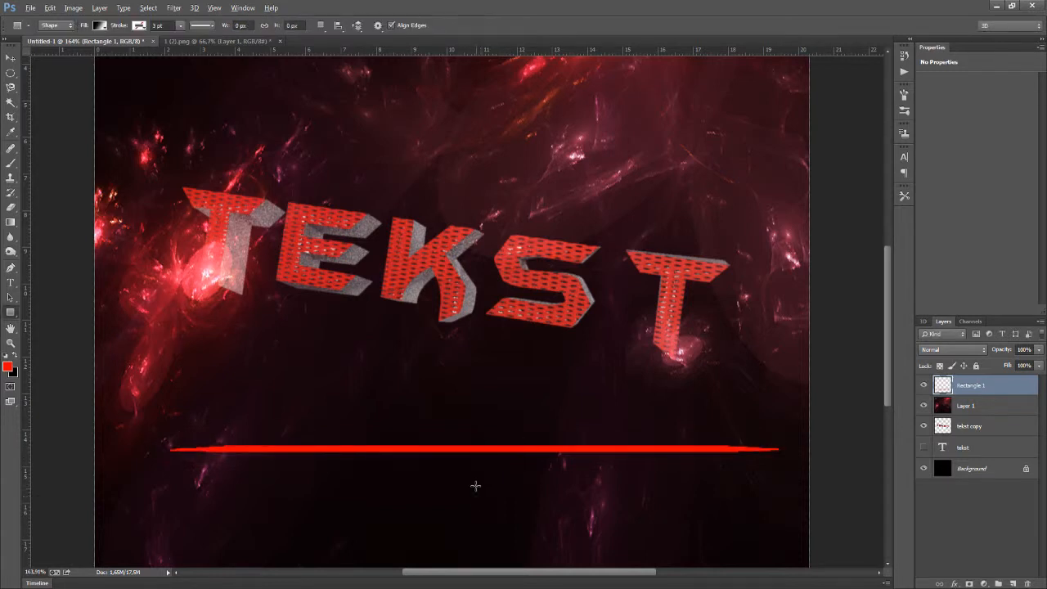
scroll(446, 375, "down", 3)
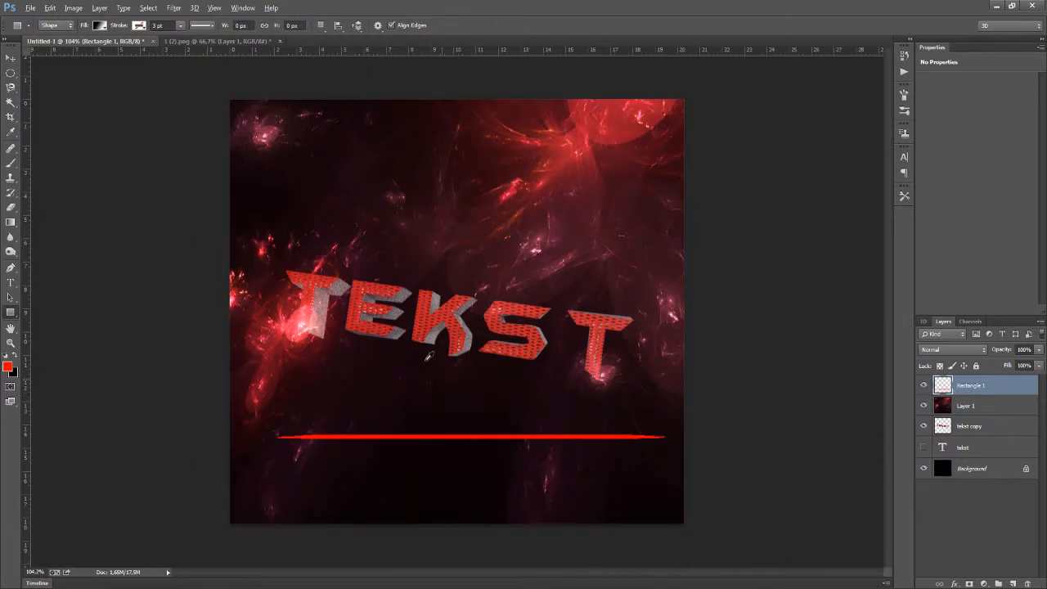
Add an Outer Glow effect to the Rectangle 1 layer, with its colour sampled from the red bar (ff0000)
left_click(955, 583)
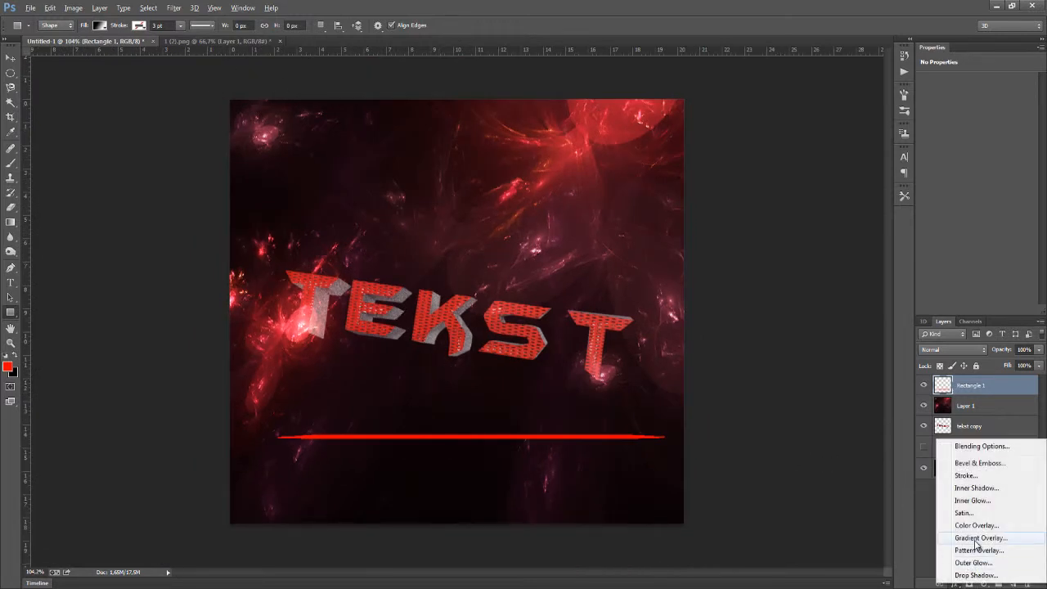
left_click(974, 563)
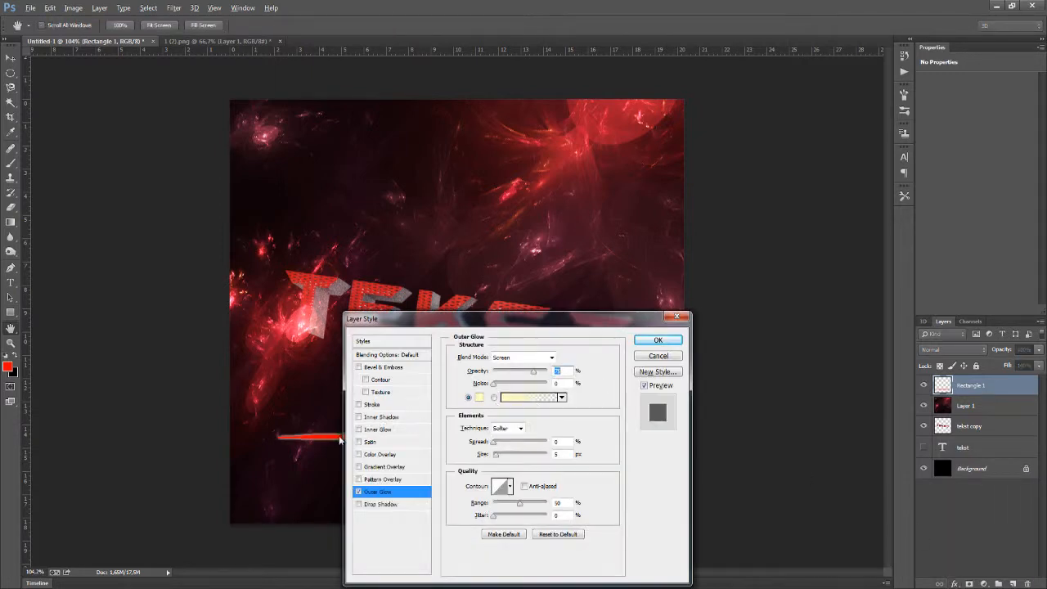
left_click(479, 398)
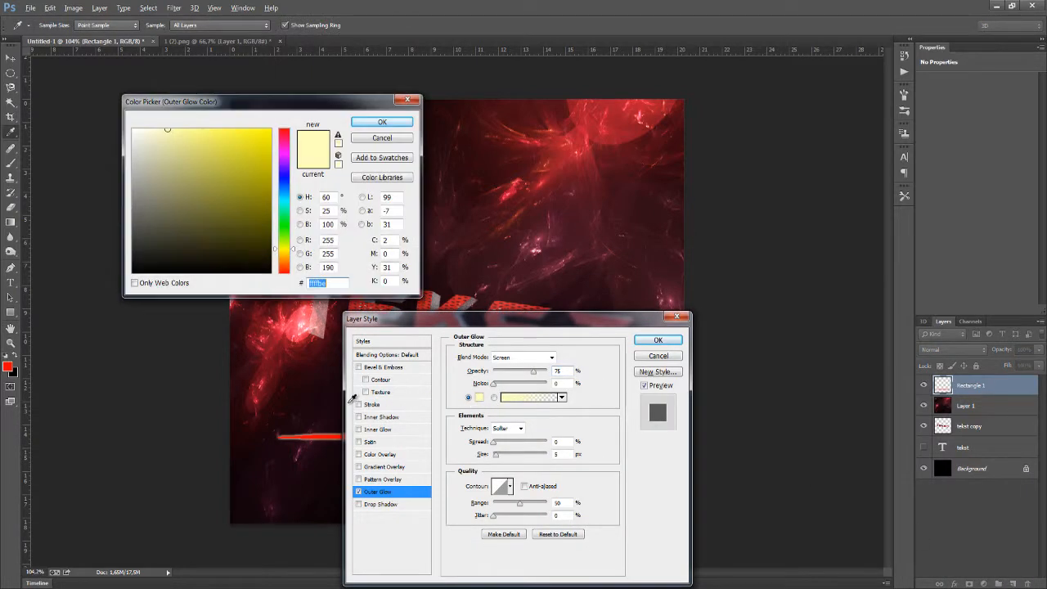
left_click(332, 433)
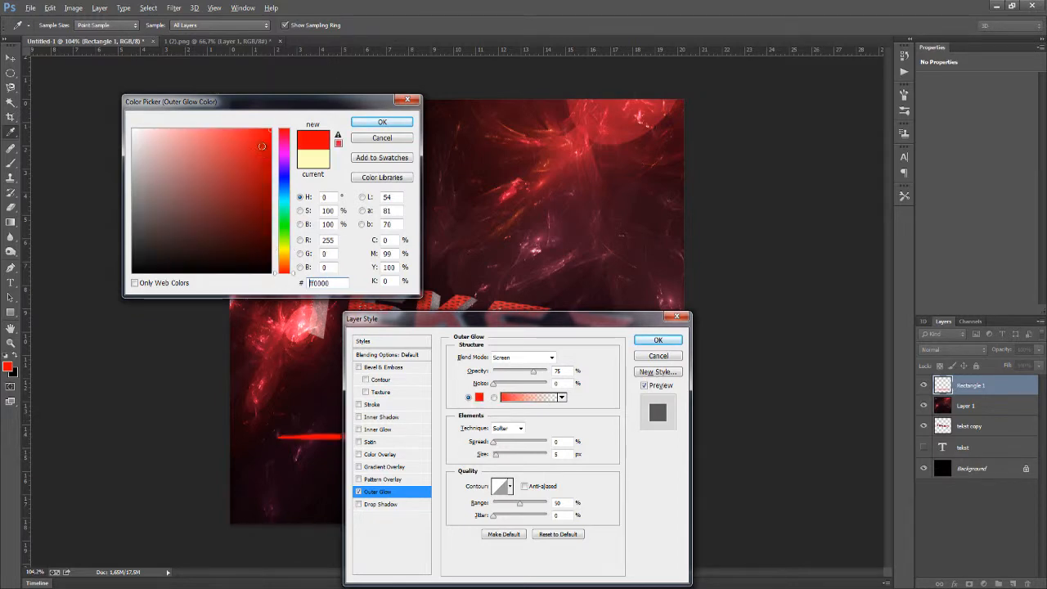
left_click(372, 118)
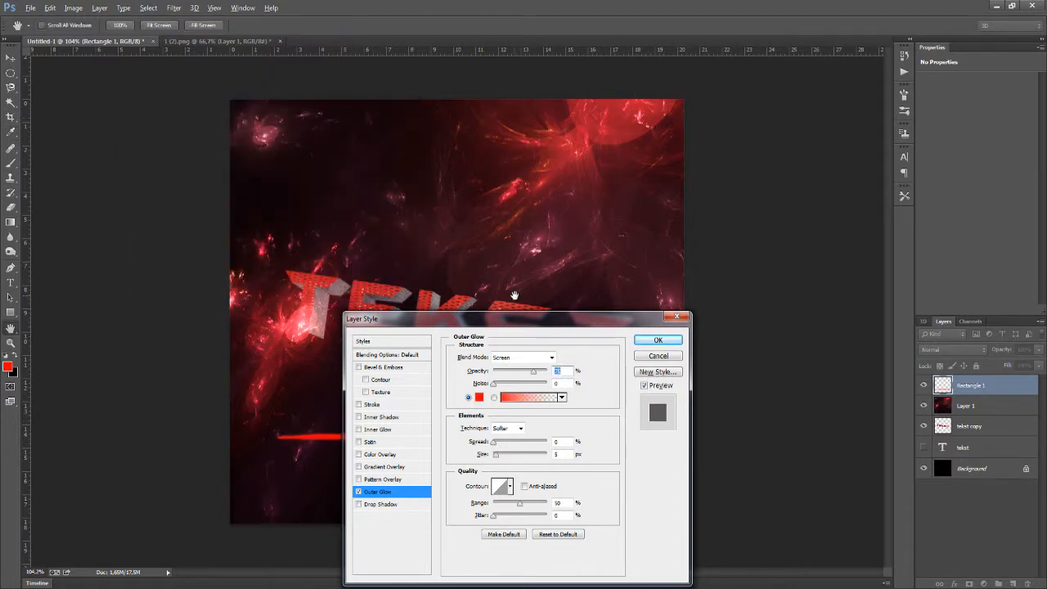
Set the Outer Glow's spread to 7% and apply the layer style to the bar
left_click_drag(570, 315, 808, 139)
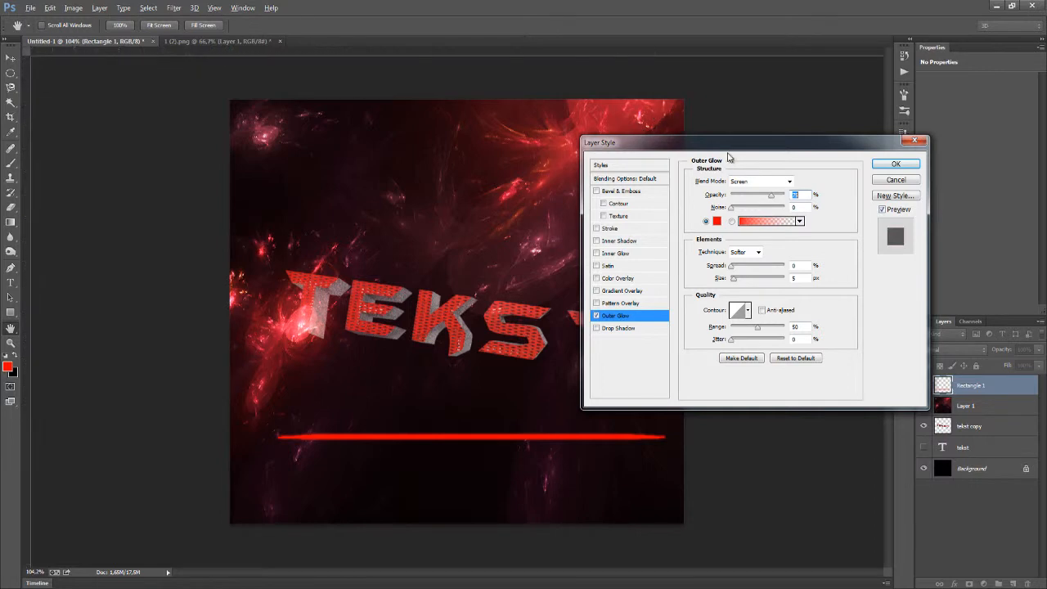
left_click_drag(731, 150, 706, 120)
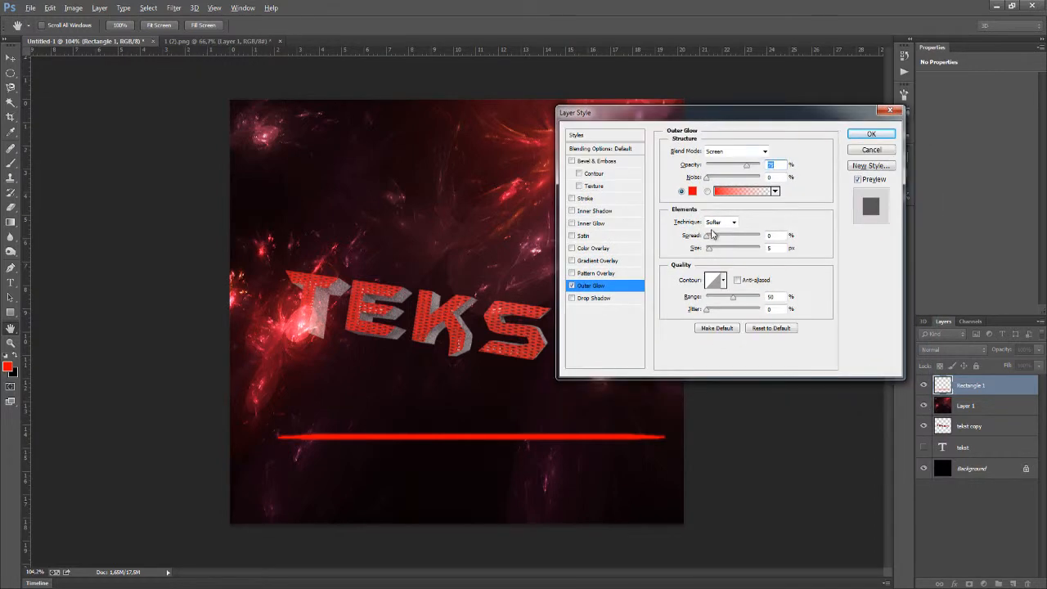
left_click(709, 237)
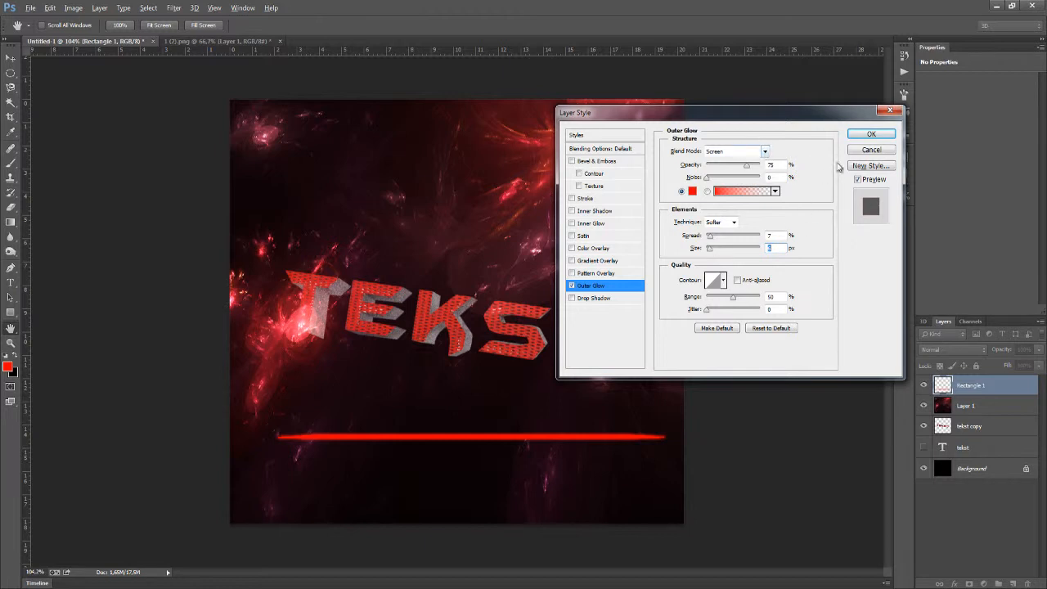
left_click(869, 134)
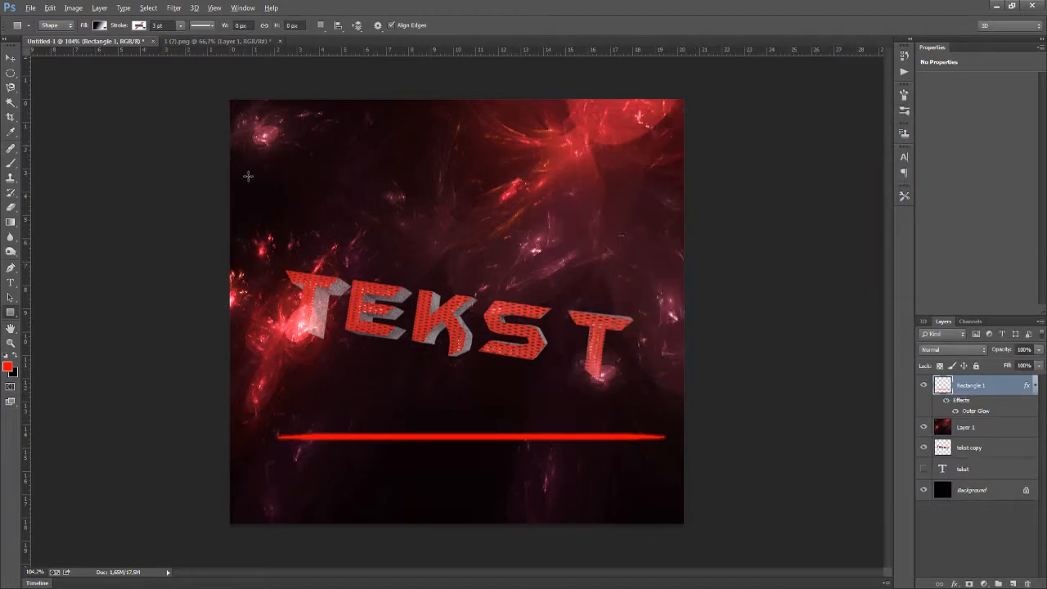
Rotate the glowing red bar about 5.7° clockwise to follow the slant of the TEKST text
key("ctrl+t")
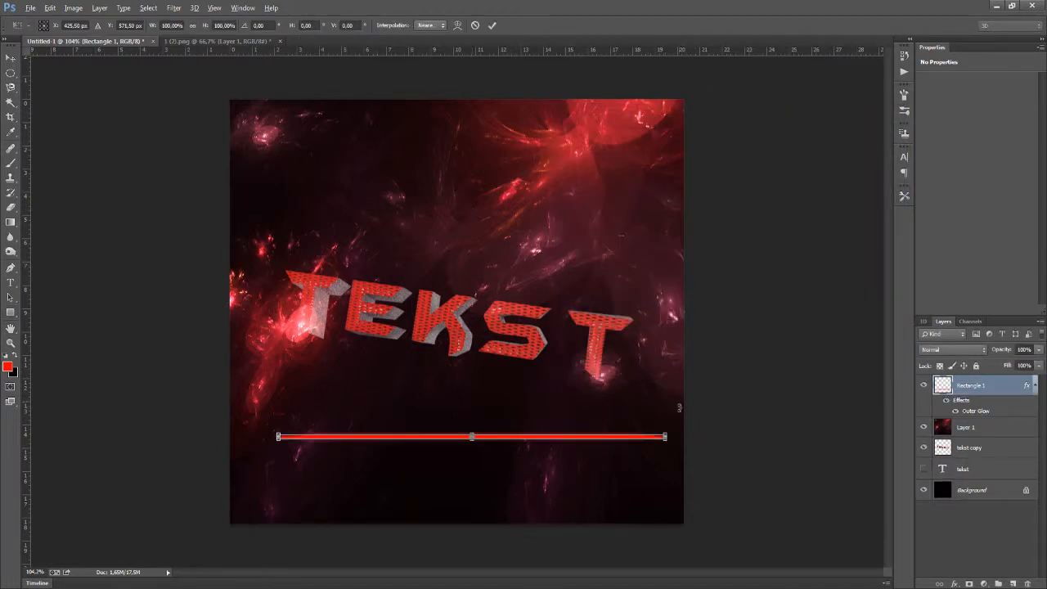
left_click_drag(679, 408, 692, 429)
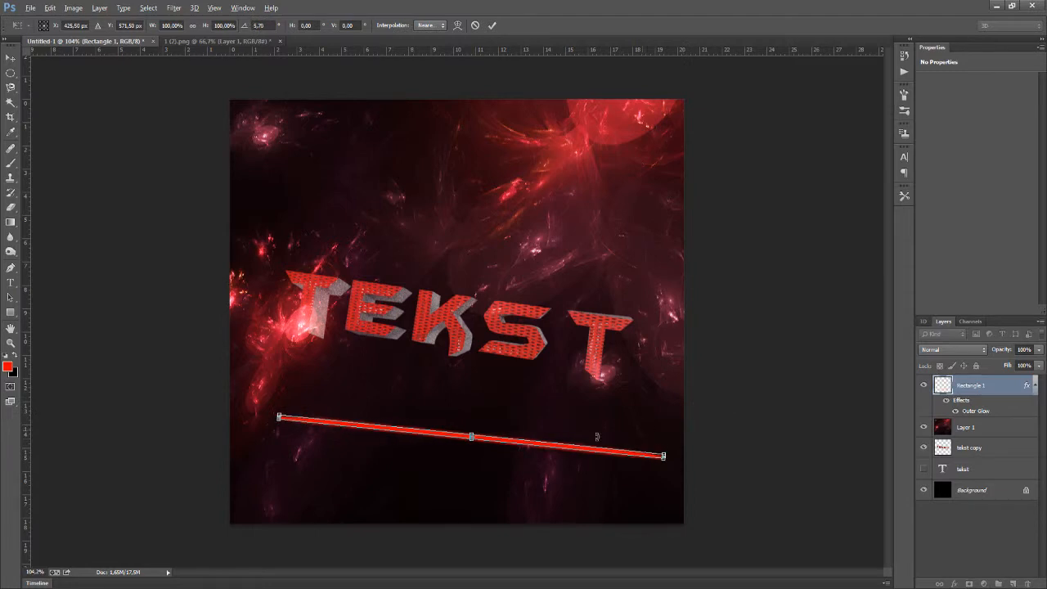
key("Return")
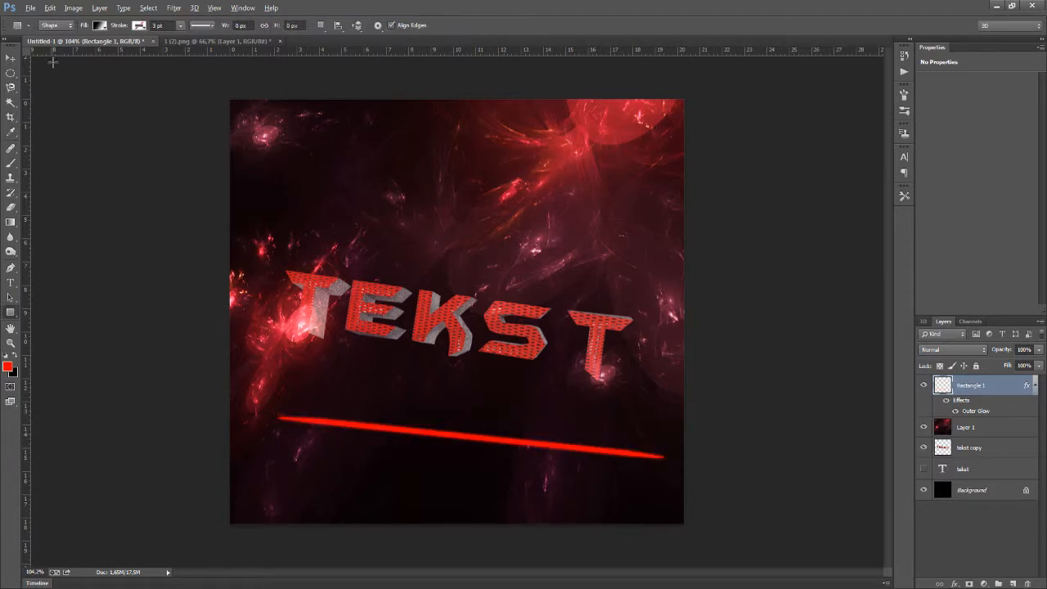
Rasterize the layer style of the Rectangle 1 layer
right_click(988, 391)
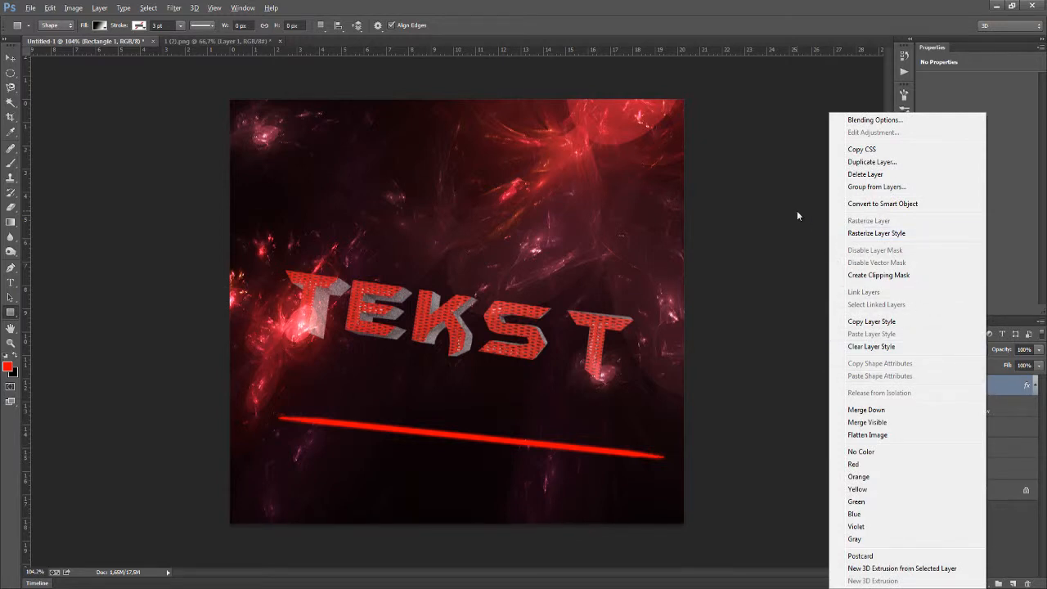
left_click(2, 44)
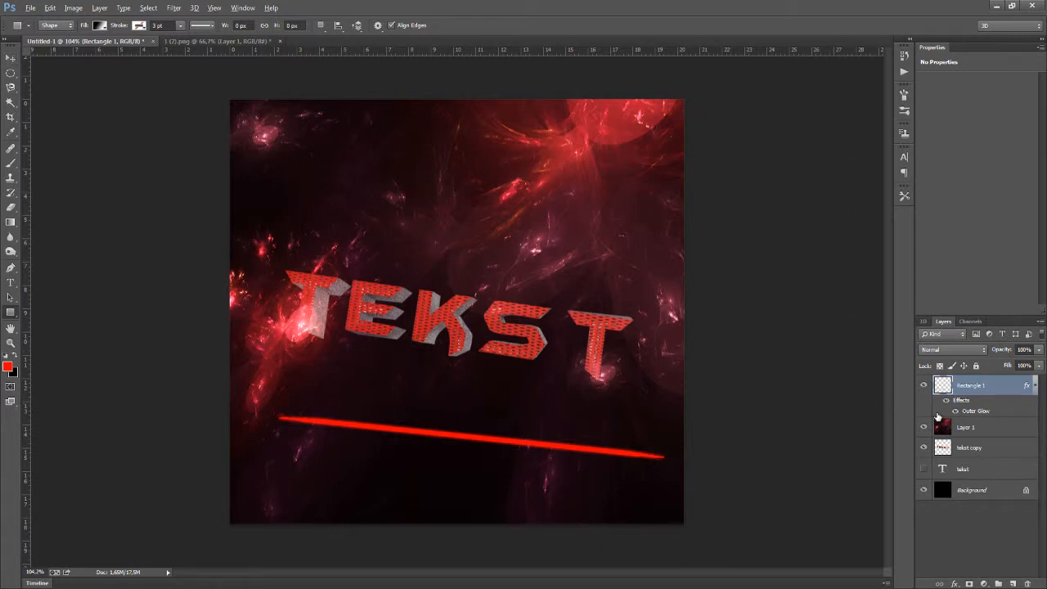
right_click(990, 390)
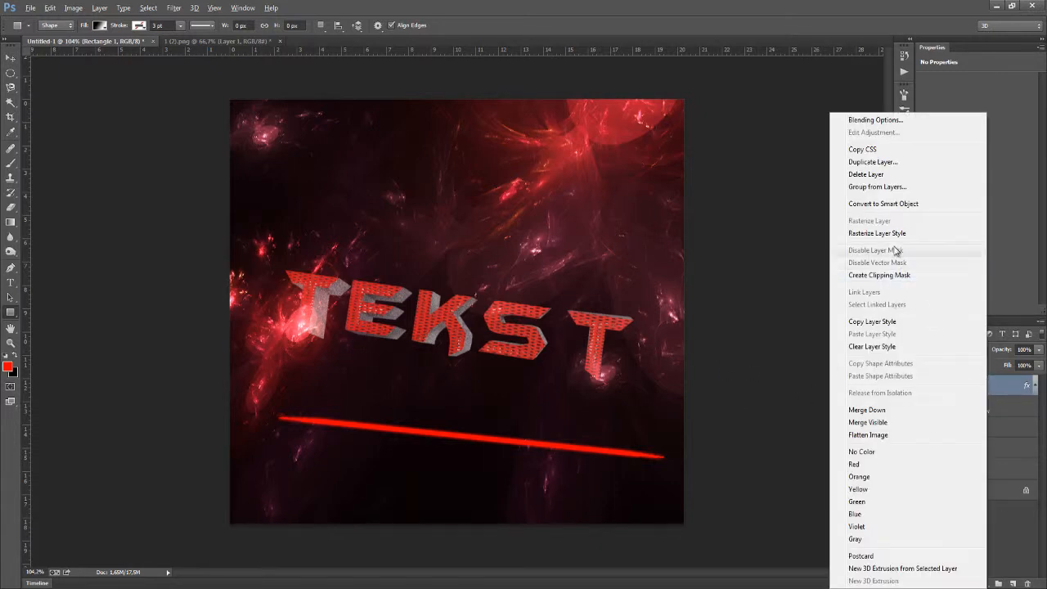
left_click(928, 241)
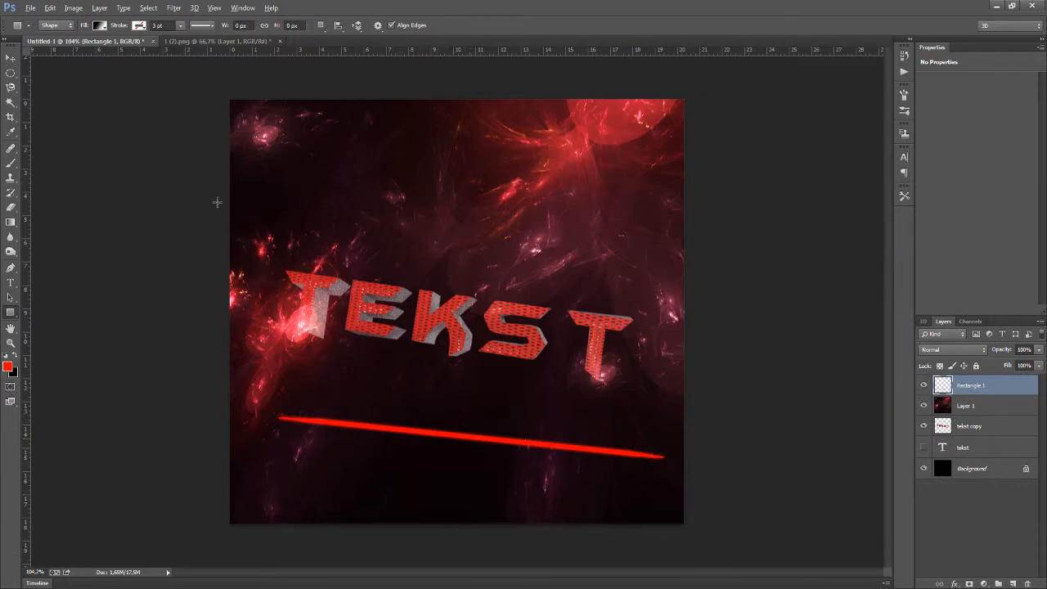
Move the slanted red bar up so it sits directly beneath the TEKST letters
left_click(12, 58)
left_click_drag(417, 445, 411, 390)
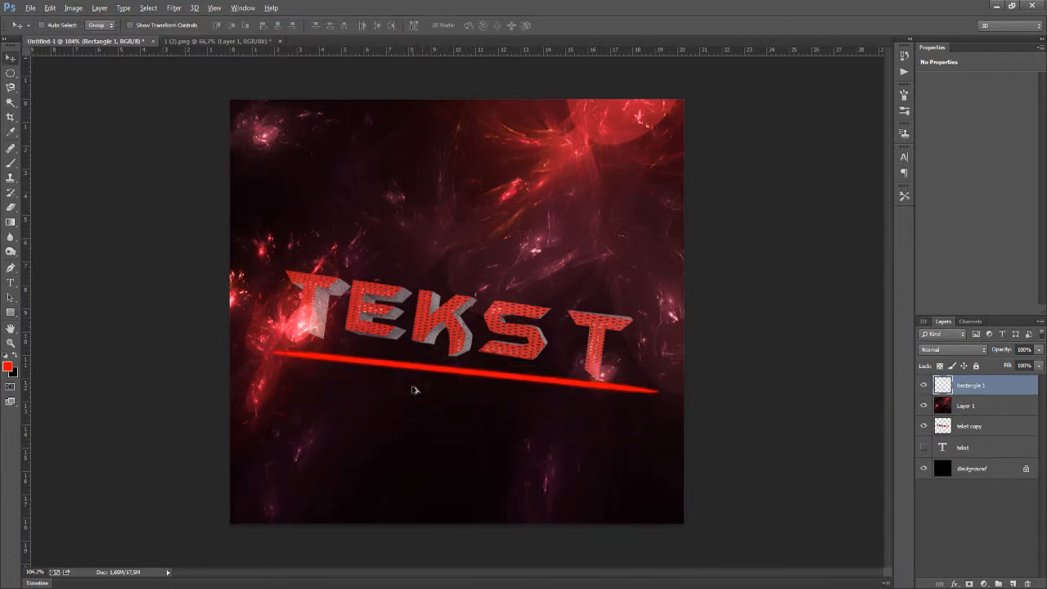
key("ctrl+plus")
scroll(364, 340, "up", 3)
scroll(401, 343, "down", 2)
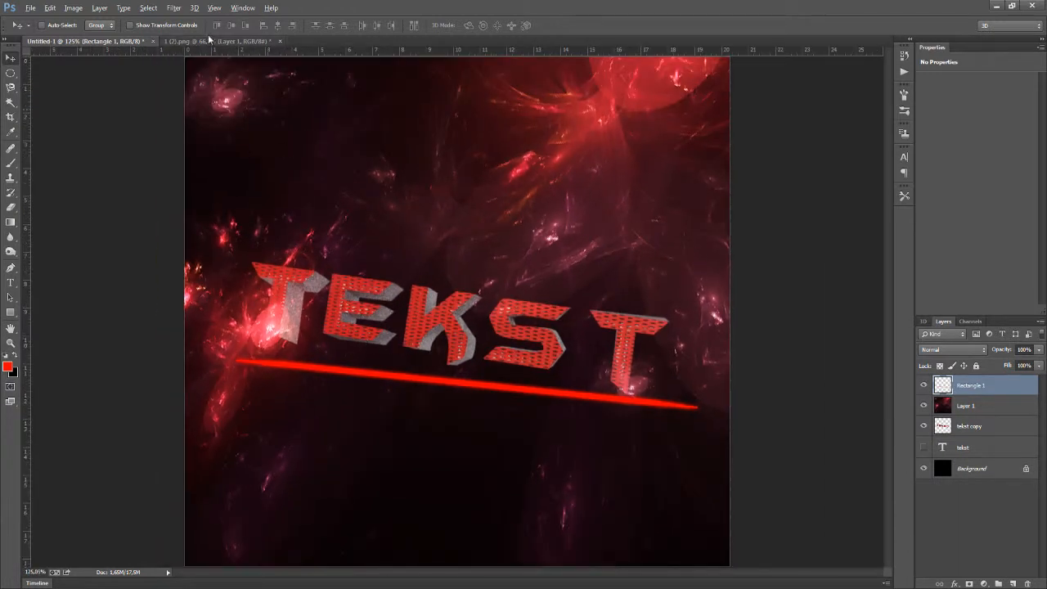
Apply a Gaussian Blur with a 4.8-pixel radius to the red bar and move its layer below the tekst copy layer
scroll(211, 38, "down", 1)
scroll(210, 37, "down", 1)
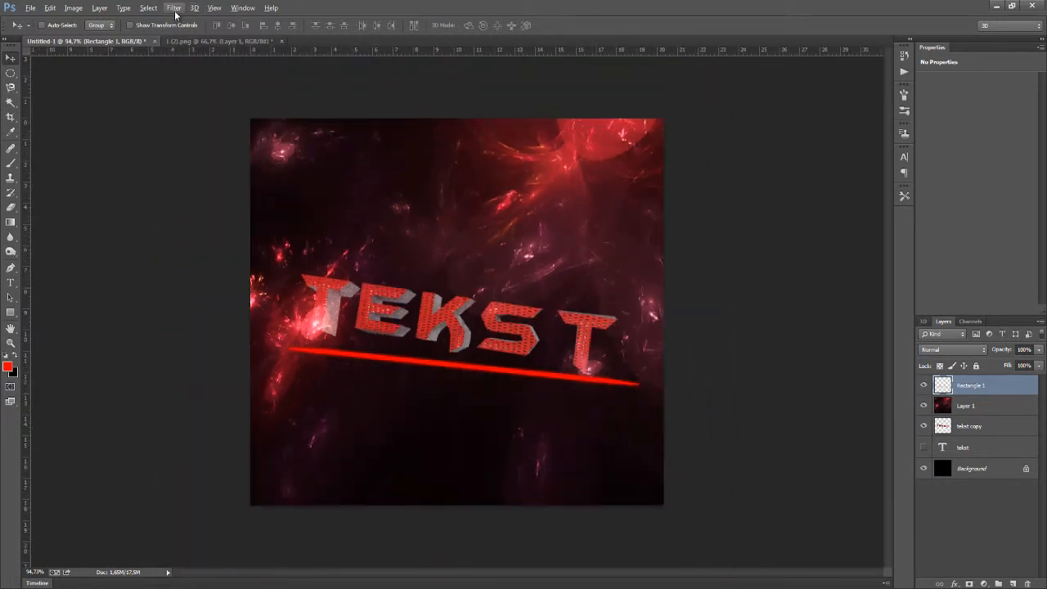
left_click(175, 10)
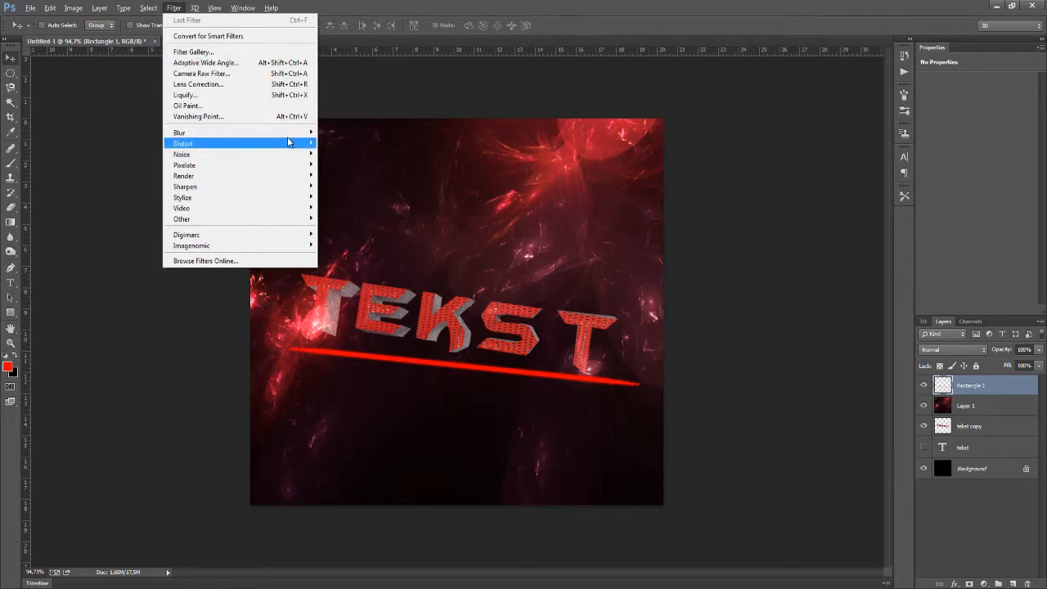
mouse_move(296, 133)
left_click(352, 212)
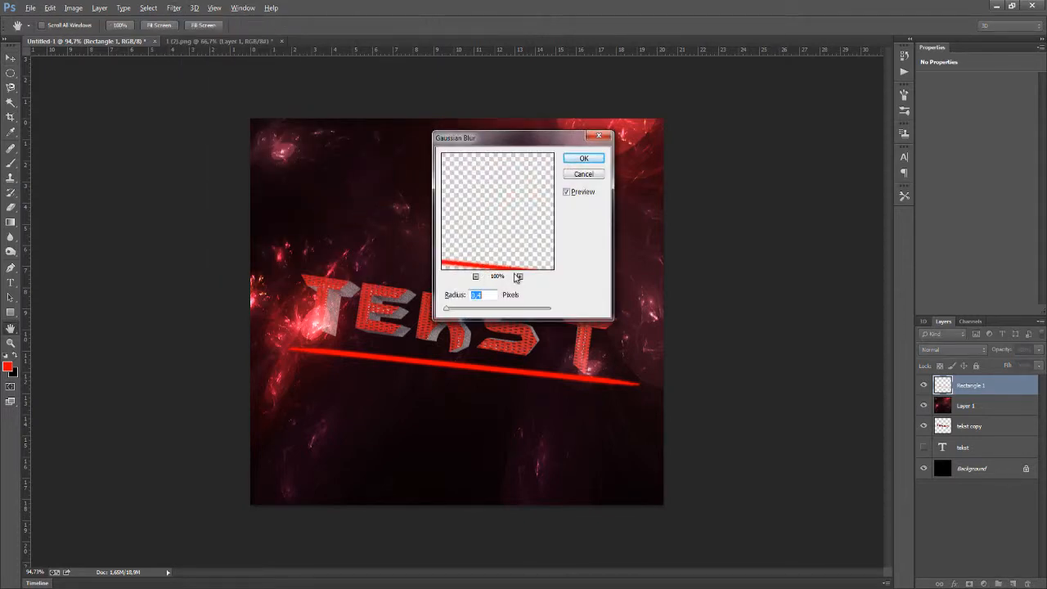
left_click(450, 310)
left_click_drag(453, 309, 473, 313)
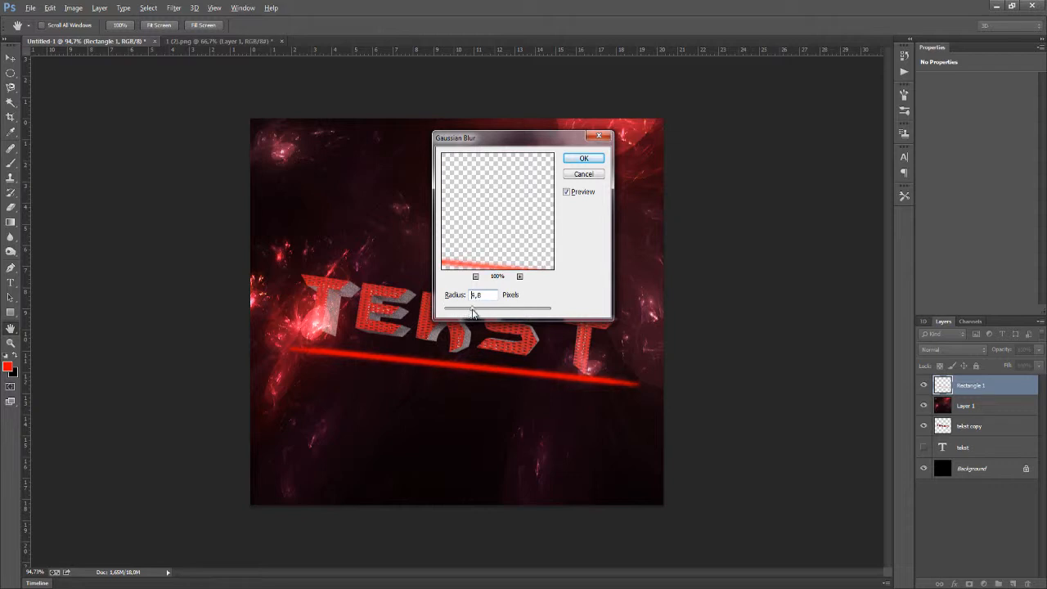
left_click(586, 159)
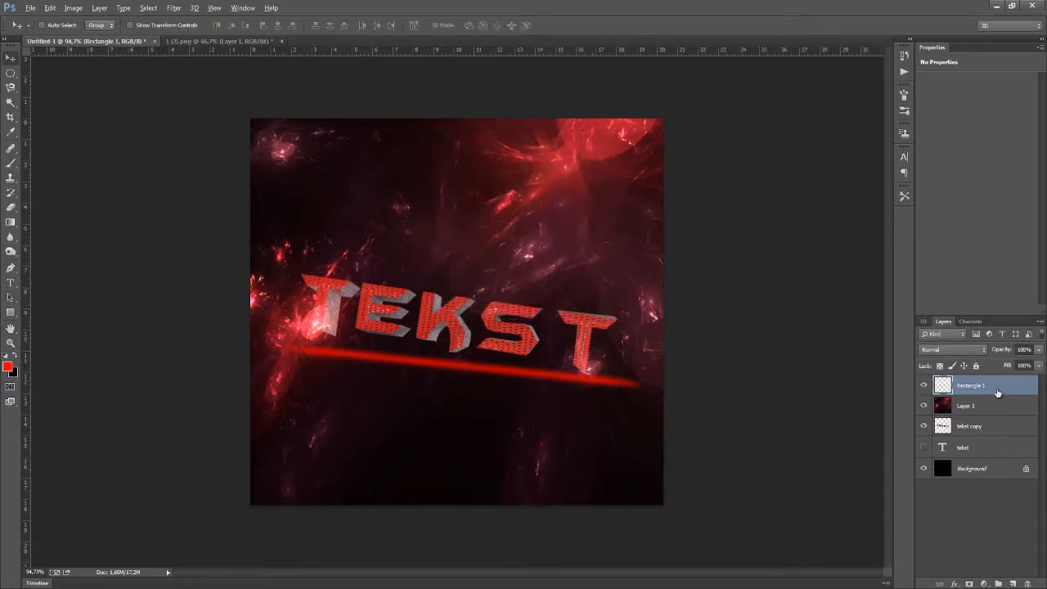
left_click_drag(997, 393, 998, 431)
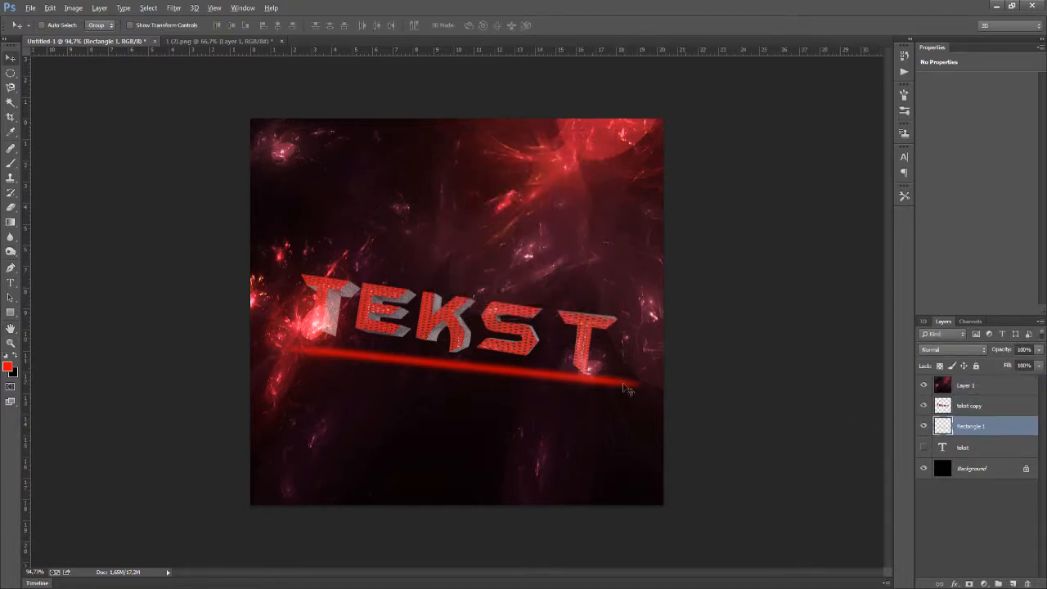
Rotate the red bar slightly clockwise and duplicate it, placing the copy parallel above the TEKST letters
key("ctrl+t")
left_click_drag(681, 286, 683, 291)
key("Return")
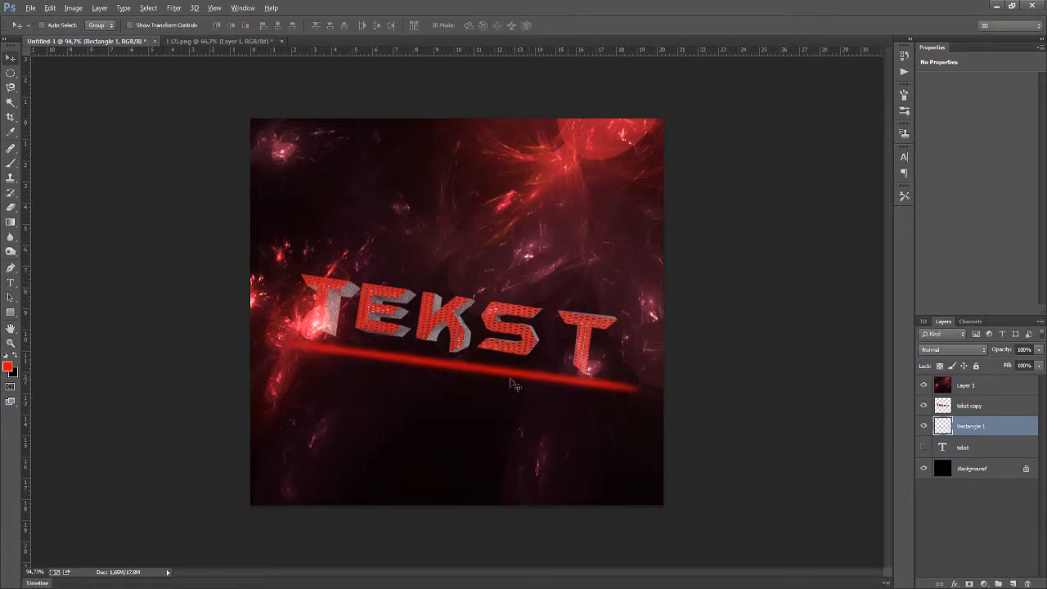
left_click_drag(514, 384, 491, 381)
key("ctrl+j")
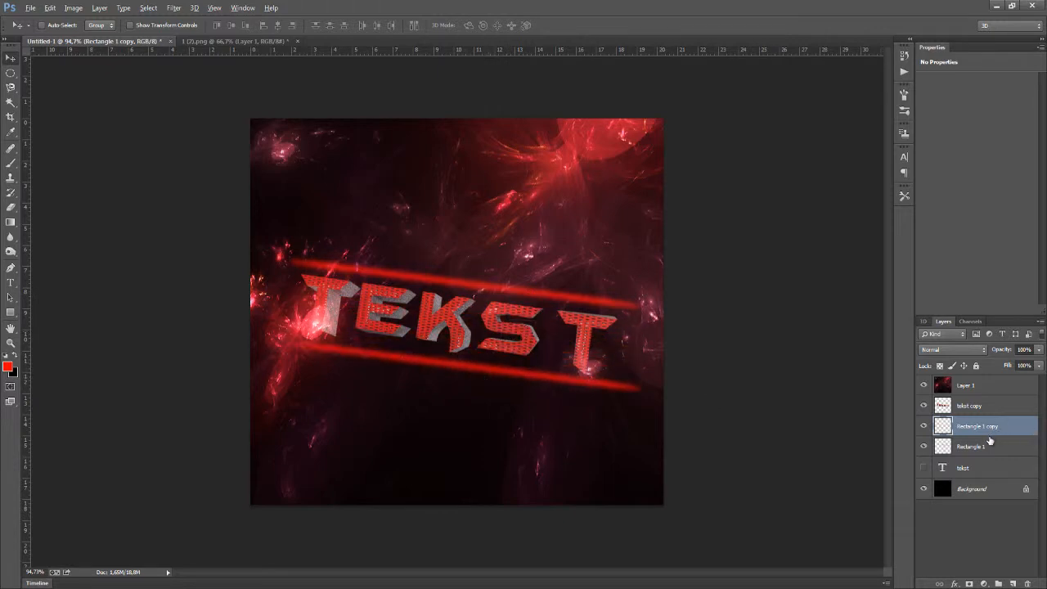
Widen both red bars together past the left and right canvas edges and rotate them slightly clockwise to match the text's slant
left_click(989, 448, "shift")
key("ctrl+t")
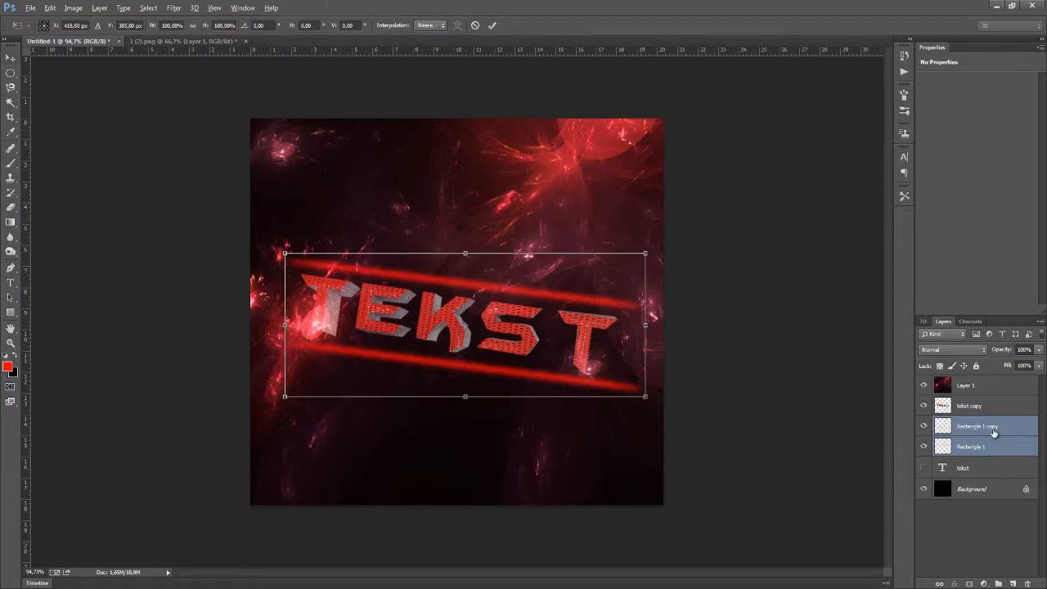
left_click_drag(700, 337, 727, 360)
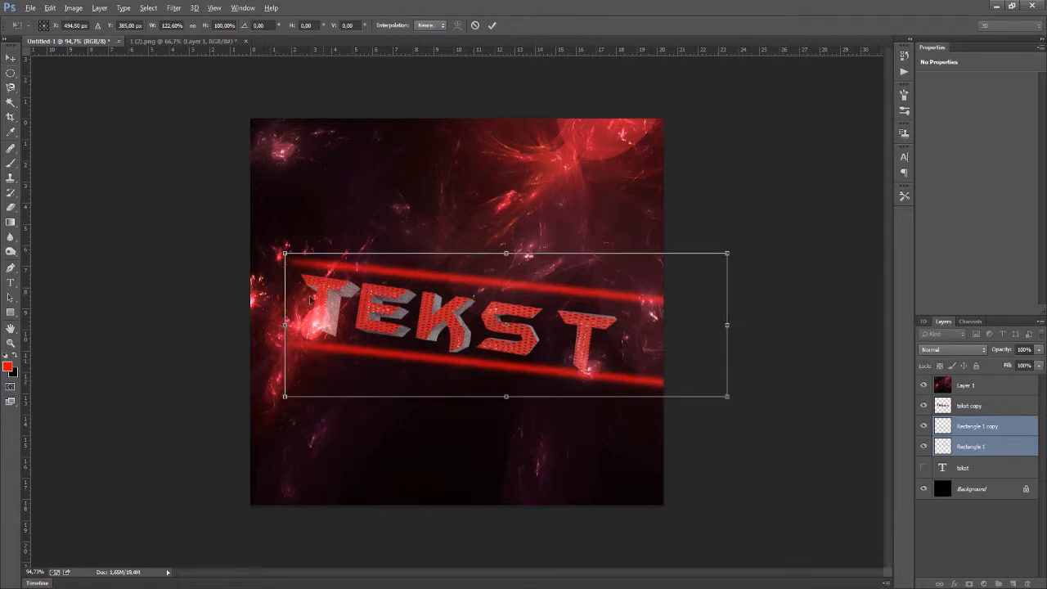
left_click_drag(288, 325, 224, 325)
mouse_move(735, 245)
left_mouse_down()
mouse_move(734, 234)
mouse_move(737, 250)
left_mouse_up()
key("Return")
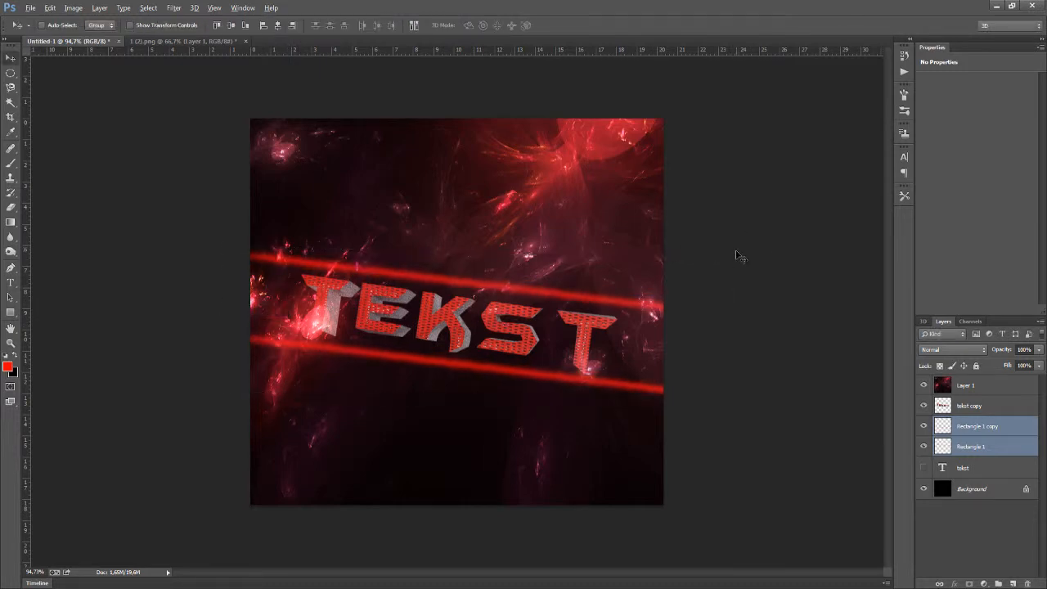
Group the Rectangle 1 and Rectangle 1 copy layers
scroll(568, 322, "down", 3)
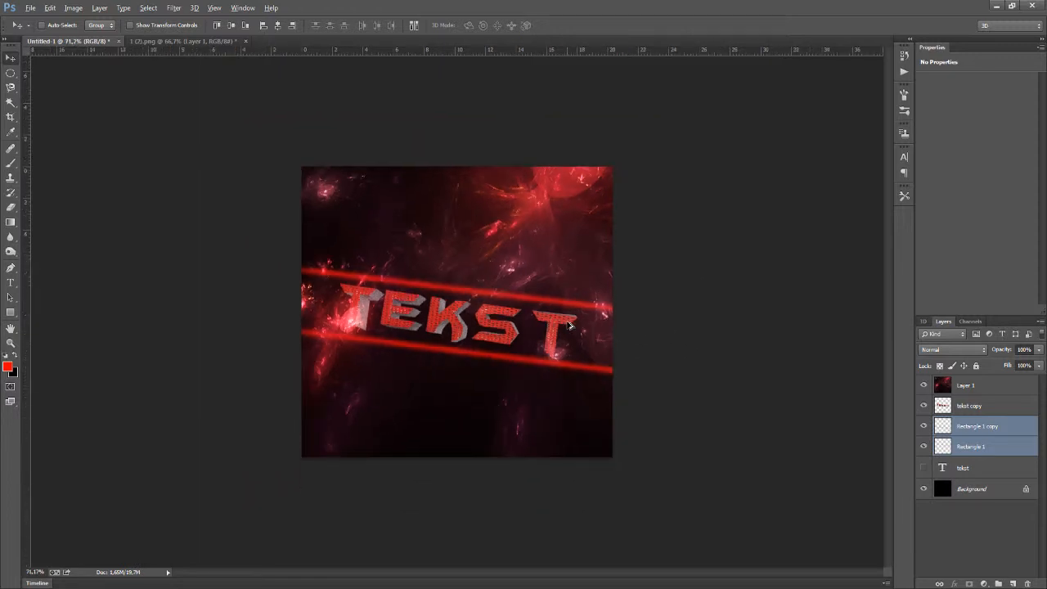
scroll(570, 325, "up", 5)
key("ctrl+minus")
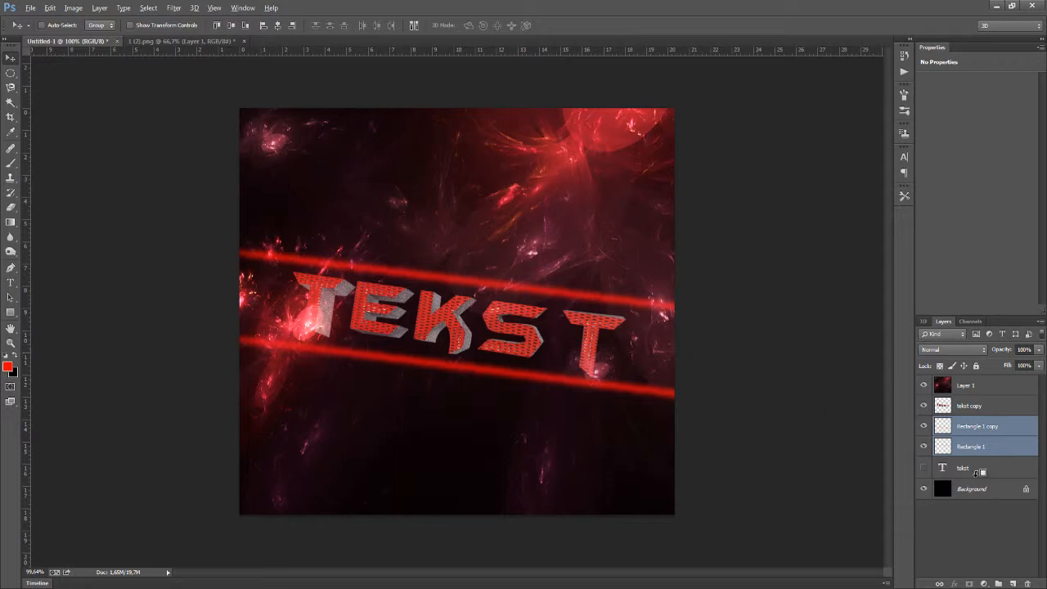
left_click(979, 394)
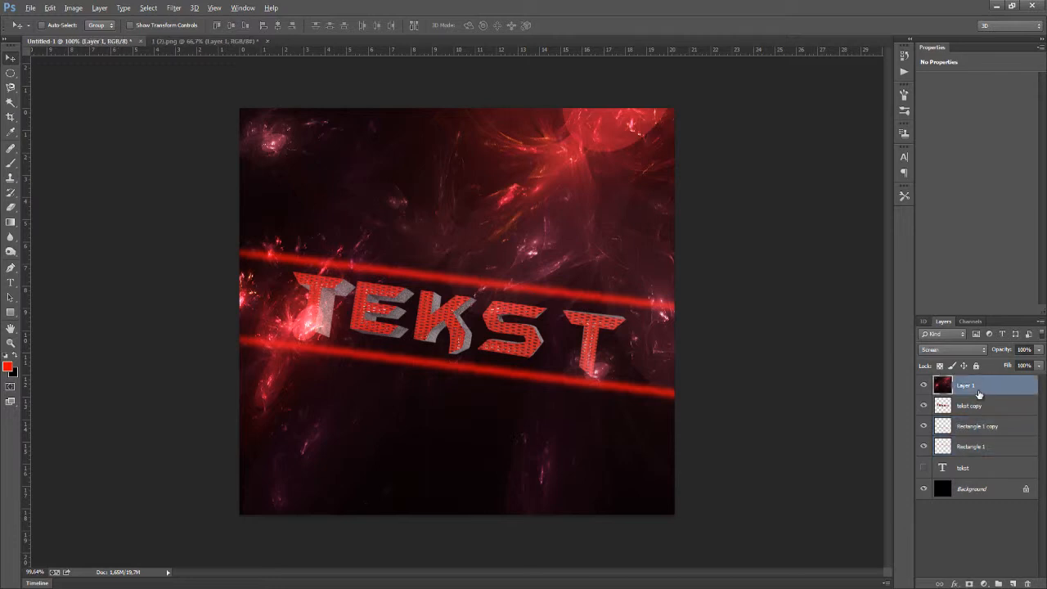
left_click(977, 450)
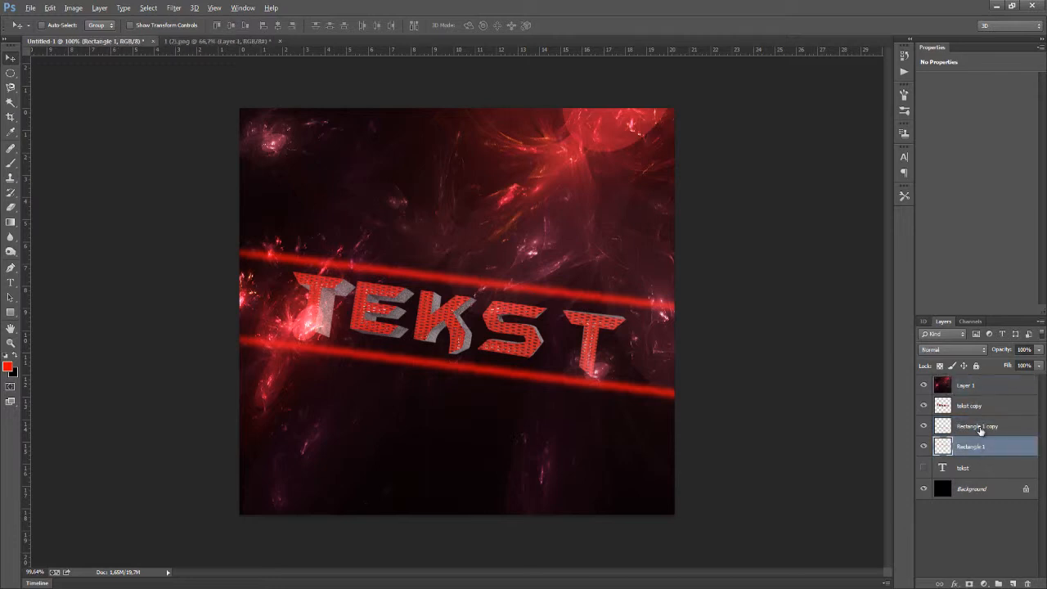
left_click(980, 427, "ctrl")
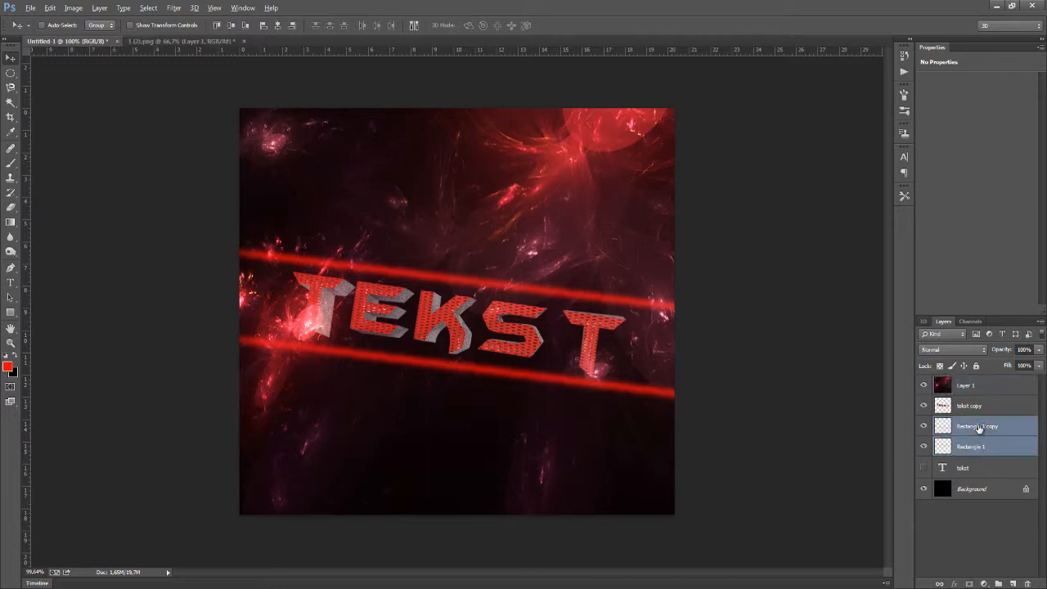
key("ctrl+g")
Hide the bar group, Layer 1 and the tekst copy layer, and show the original flat tekst layer
left_click(924, 422)
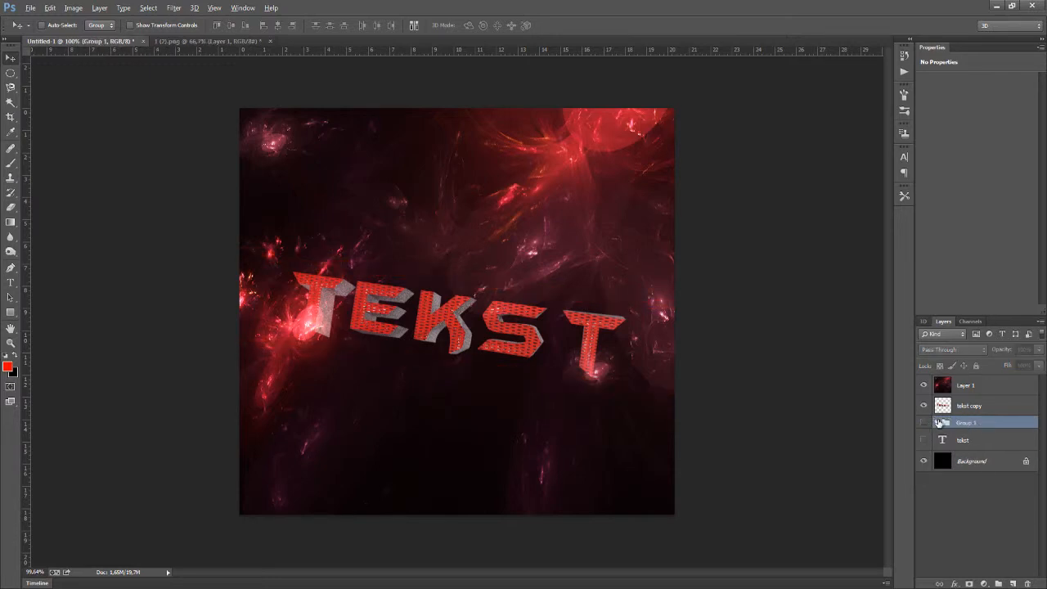
left_click(924, 387)
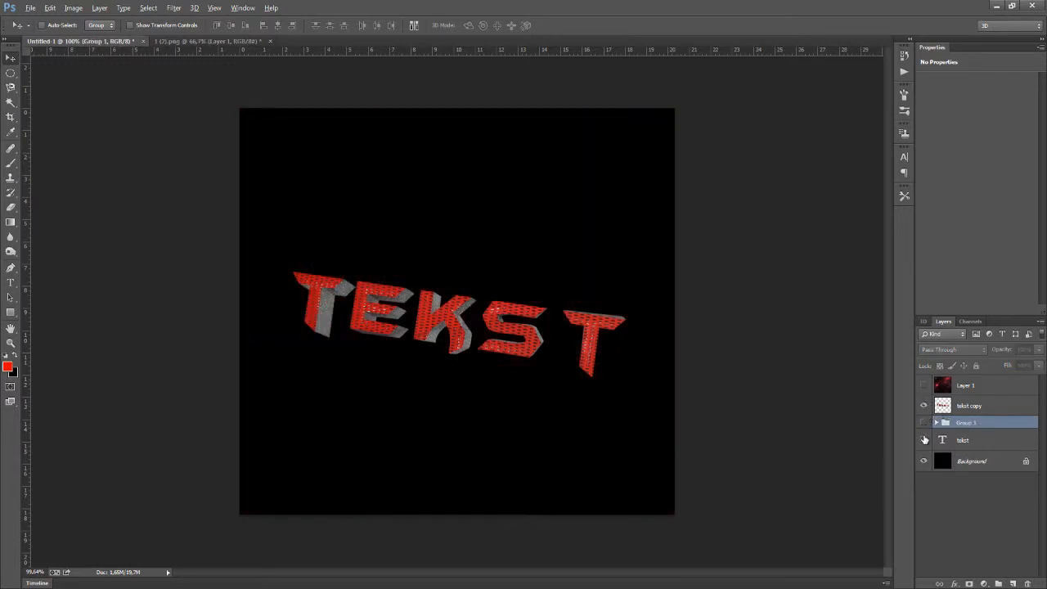
left_click(924, 406)
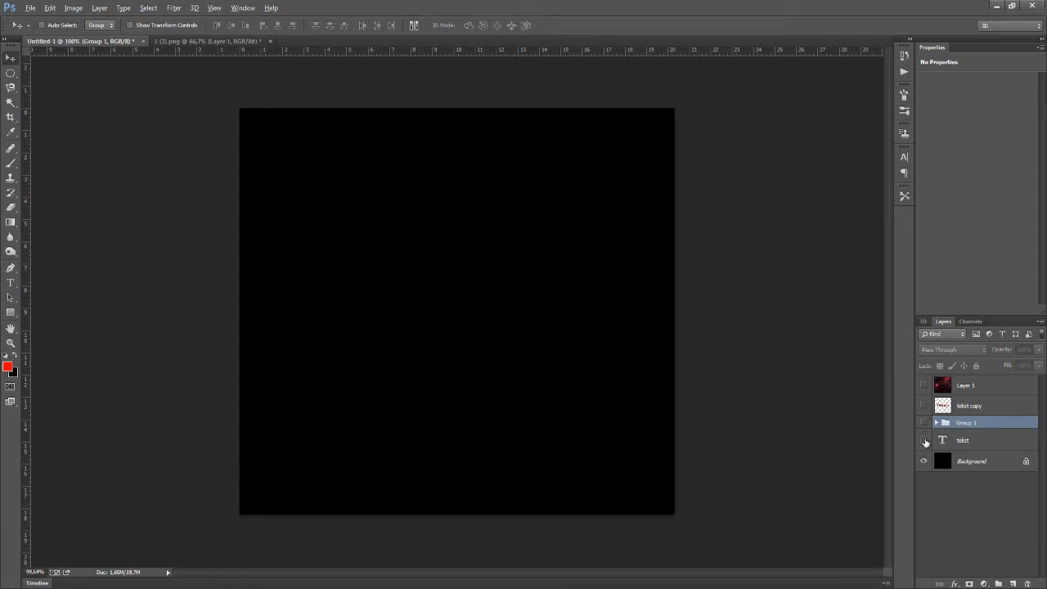
left_click(925, 441)
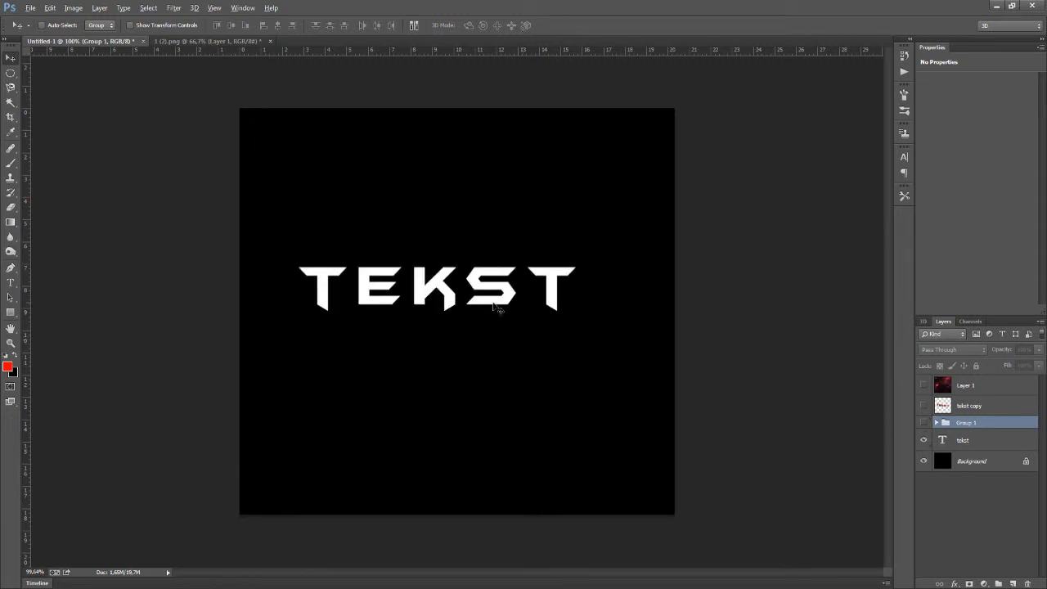
Move the flat white tekst layer to the upper part of the canvas and show the tekst copy layer beneath it
left_click_drag(496, 303, 499, 221)
left_click(974, 442)
left_click_drag(469, 289, 482, 189)
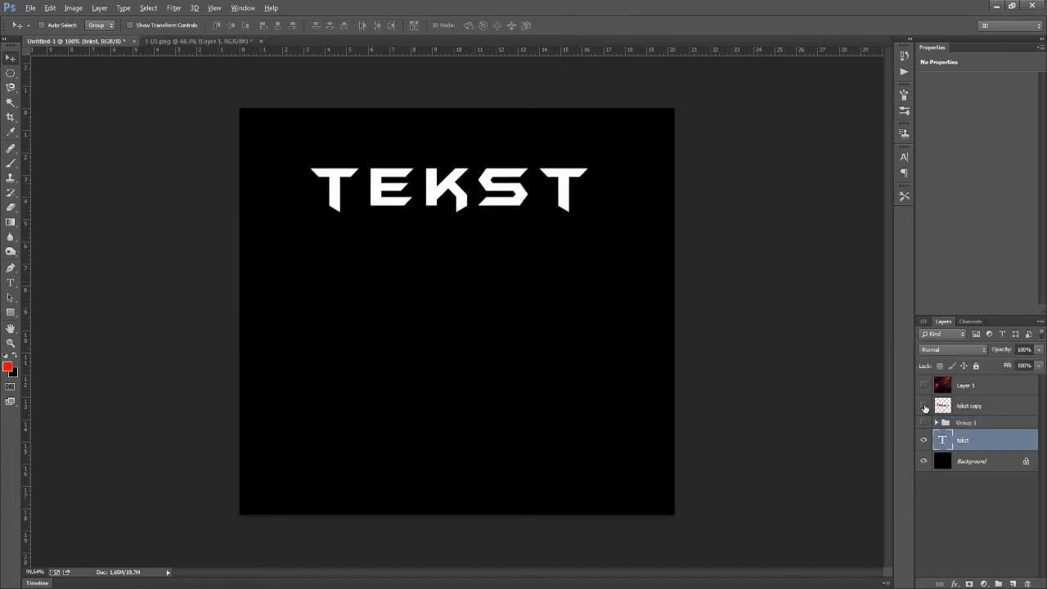
mouse_move(524, 348)
left_mouse_down()
mouse_move(530, 370)
mouse_move(519, 351)
mouse_move(532, 357)
left_mouse_up()
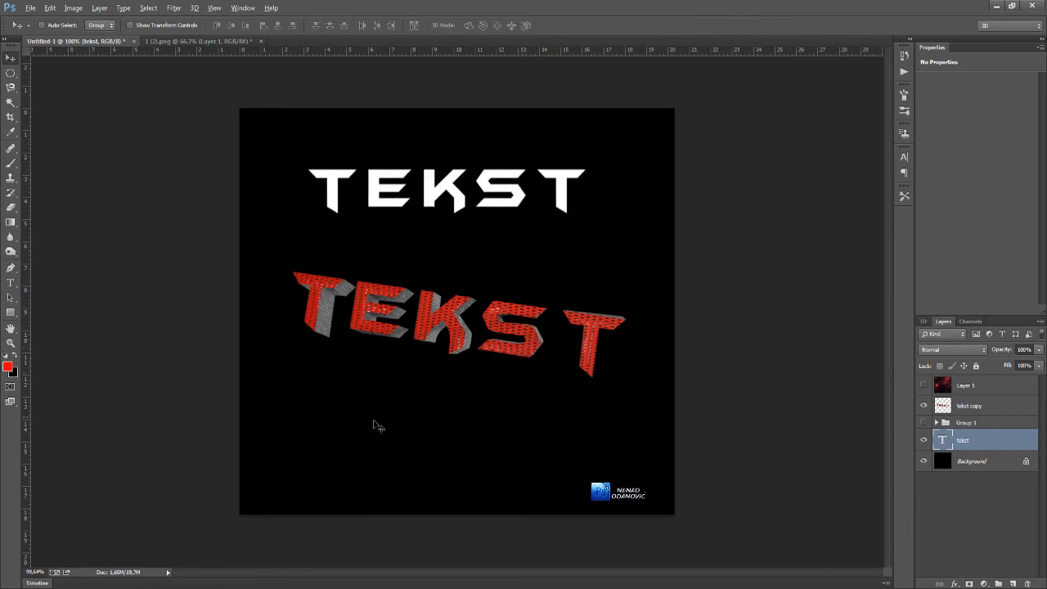